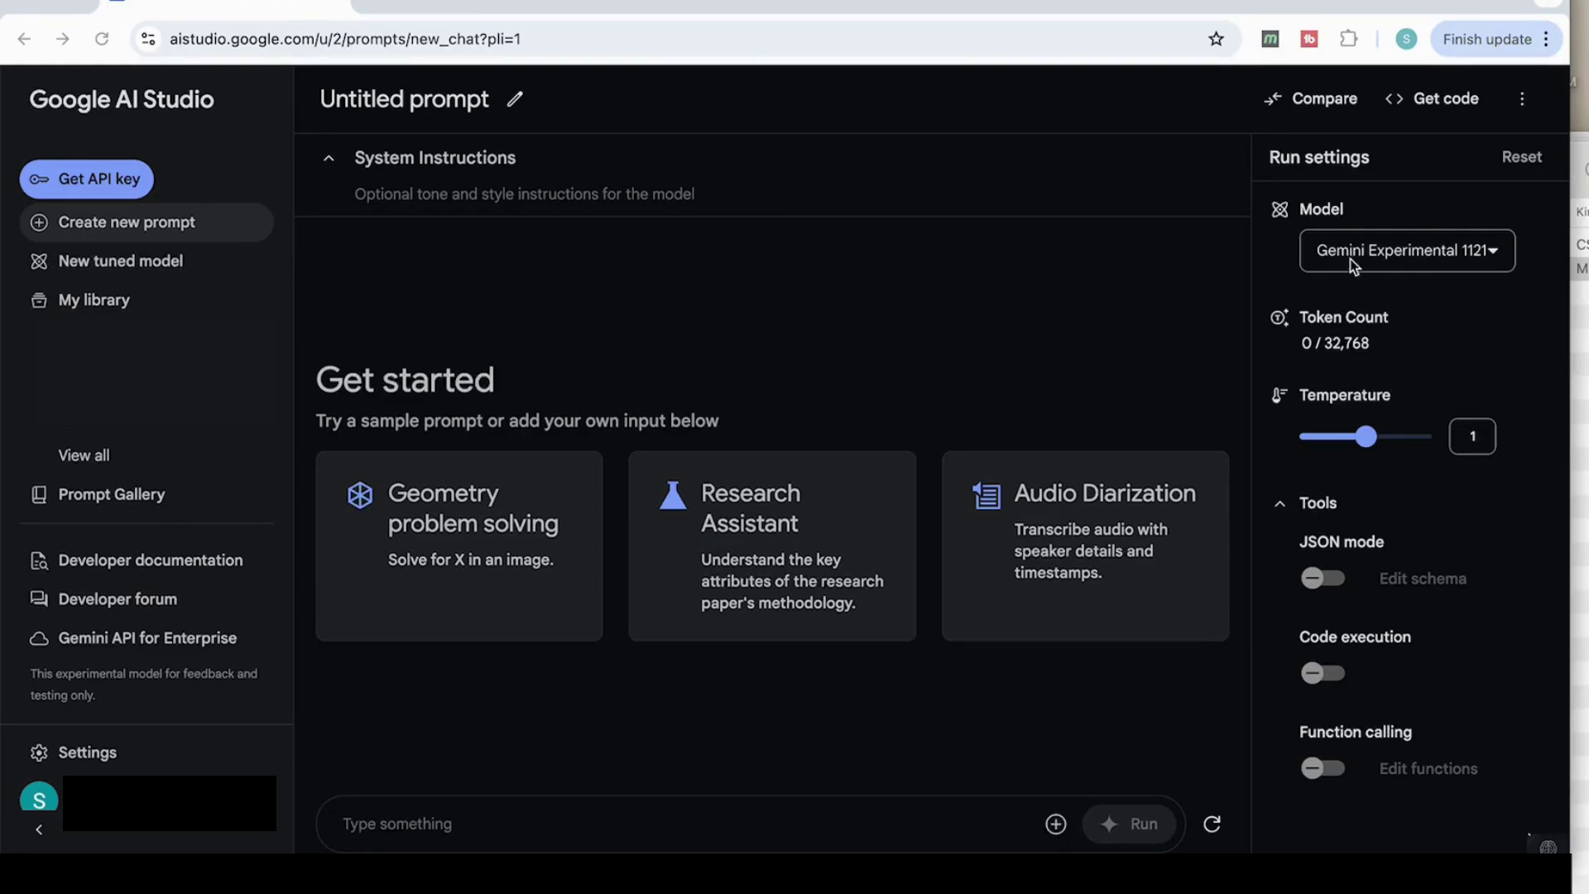
- Browse the model list and close it, keeping Gemini Experimental 1121 selected
{"action": "left_click", "coordinate": [1419, 260]}
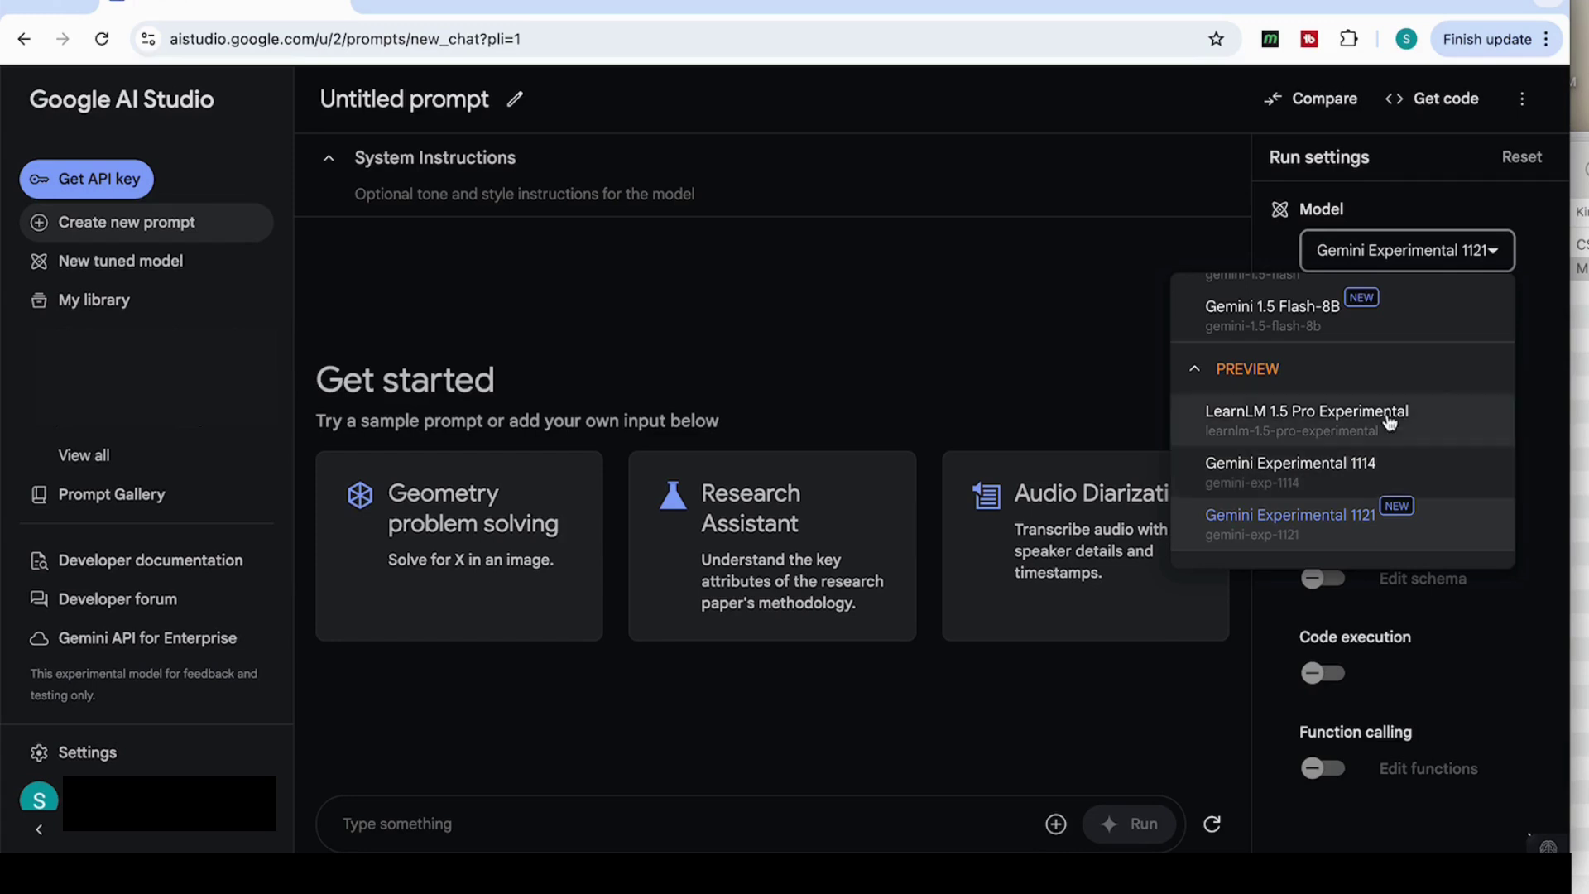
{"action": "left_click", "coordinate": [1306, 262]}
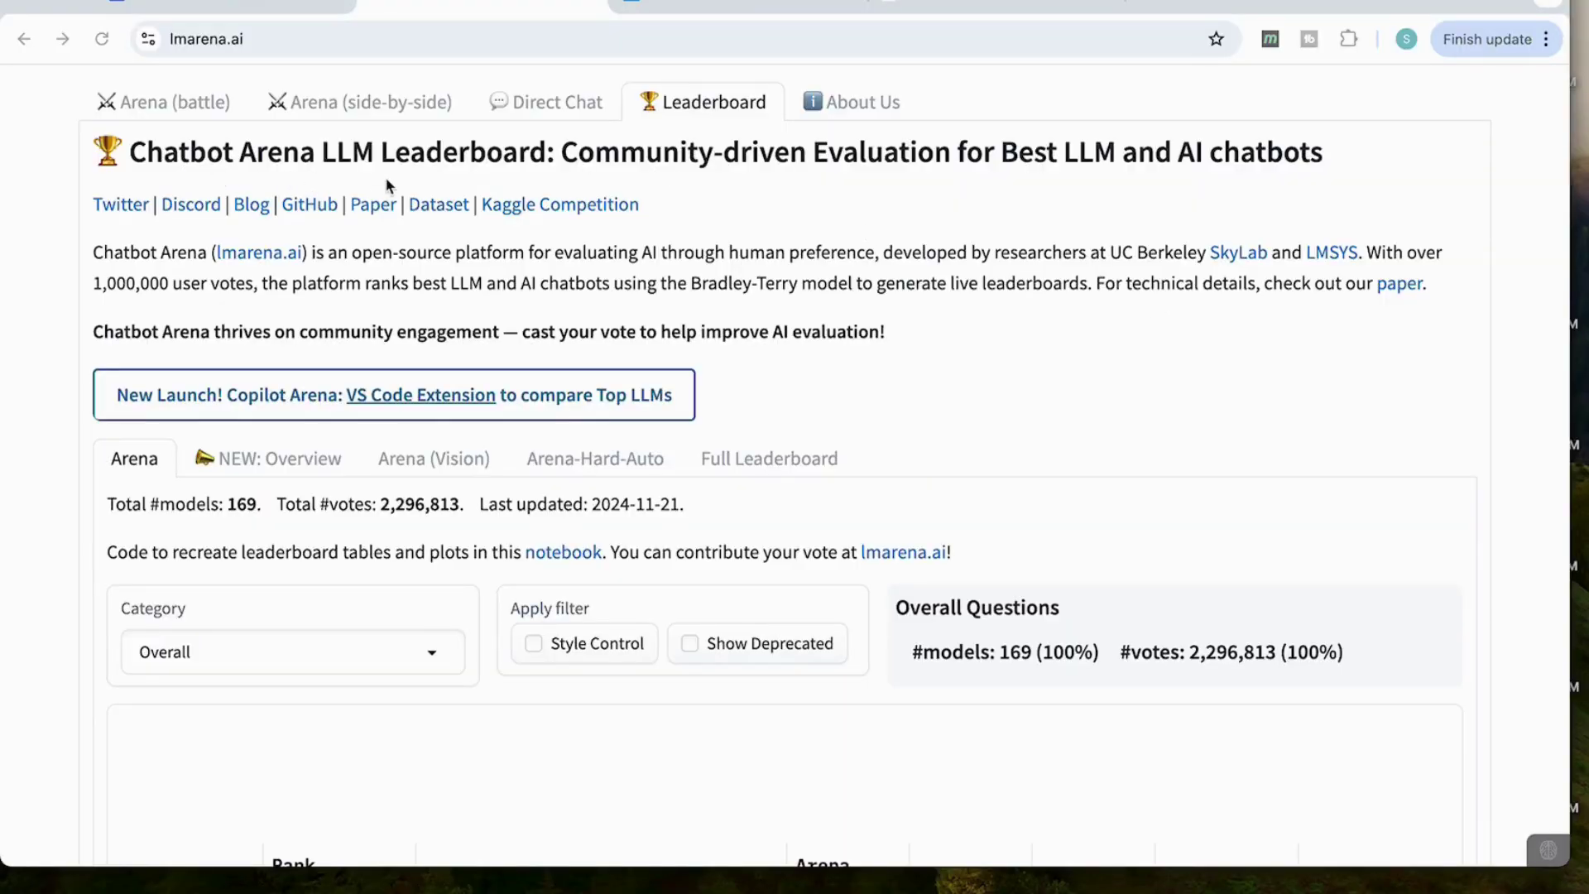
- Scroll the Arena leaderboard to see Gemini-Exp-1121 at rank 1 with an Arena Score of 1365
{"action": "scroll", "coordinate": [407, 187], "scroll_direction": "down", "scroll_amount": 6}
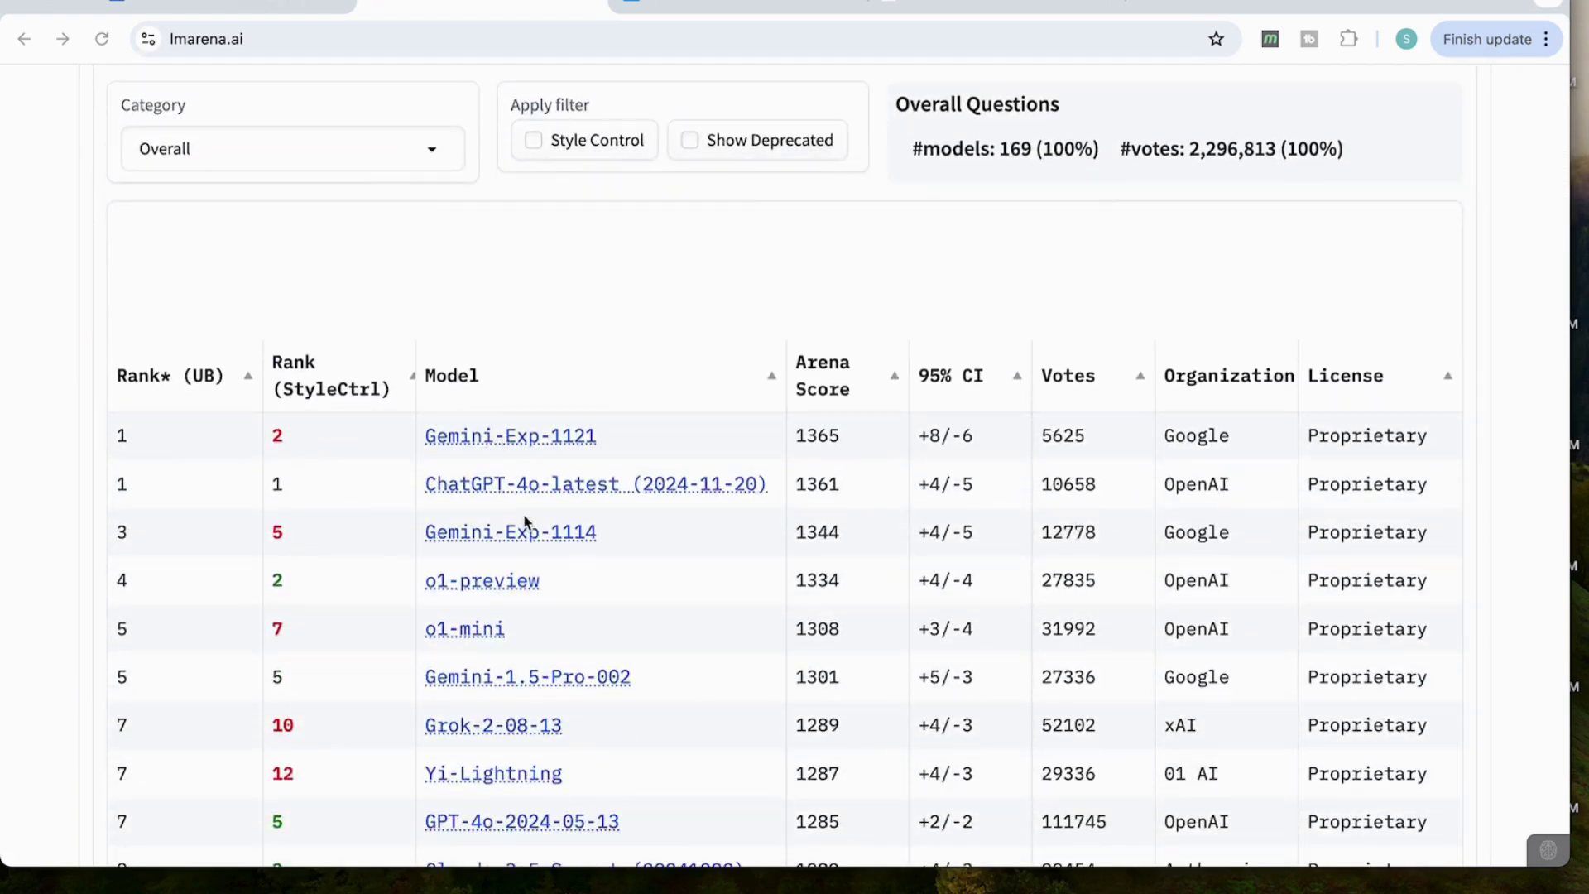
{"action": "scroll", "coordinate": [526, 521], "scroll_direction": "down", "scroll_amount": 1}
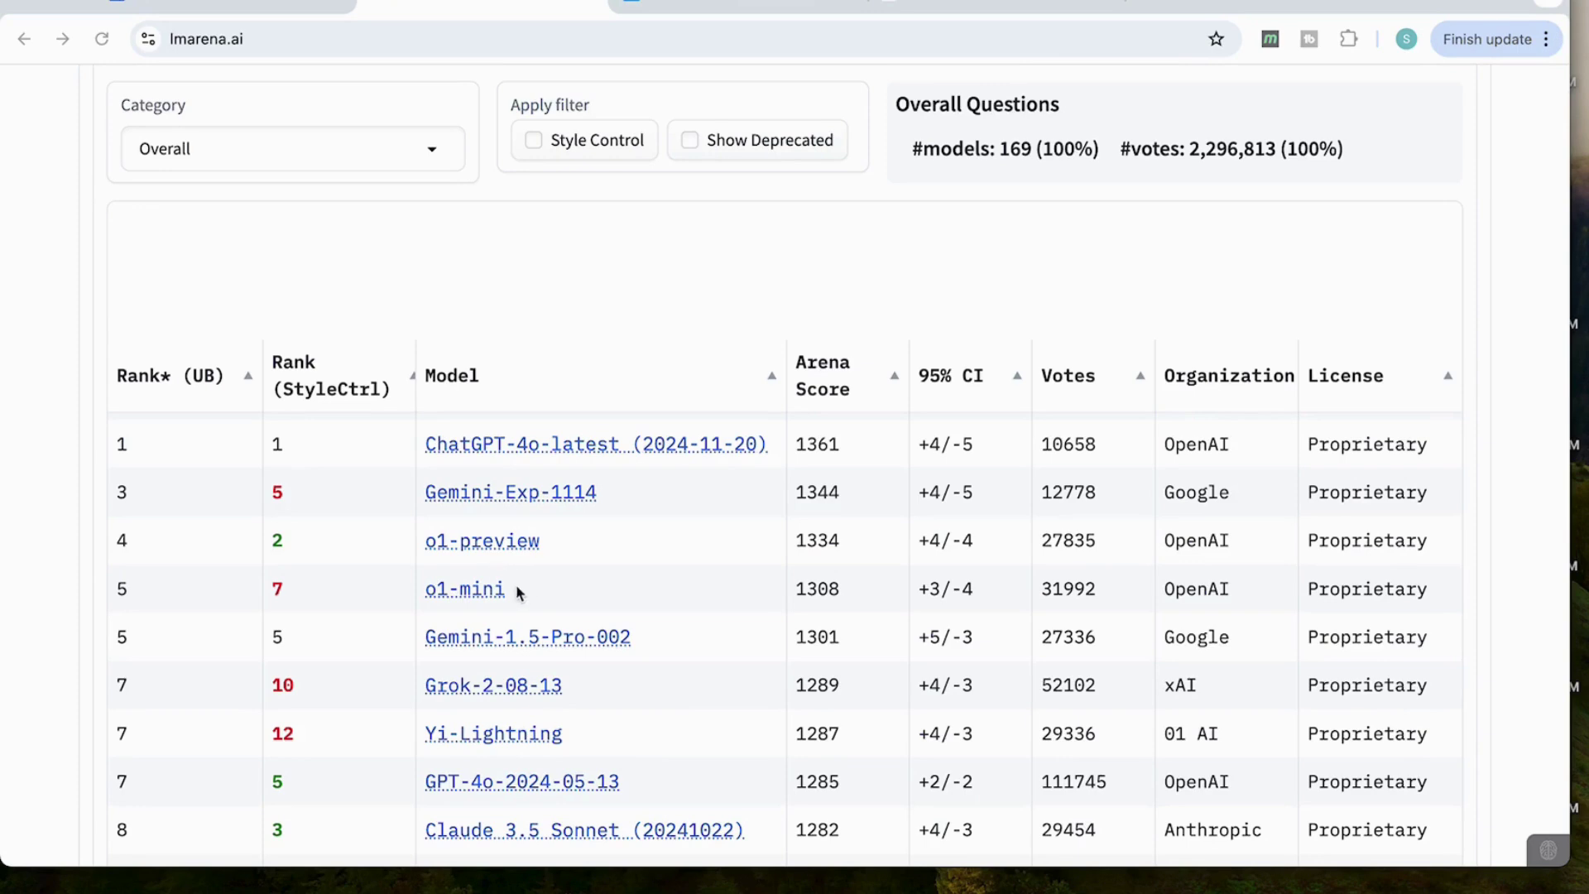
{"action": "scroll", "coordinate": [513, 588], "scroll_direction": "down", "scroll_amount": 3}
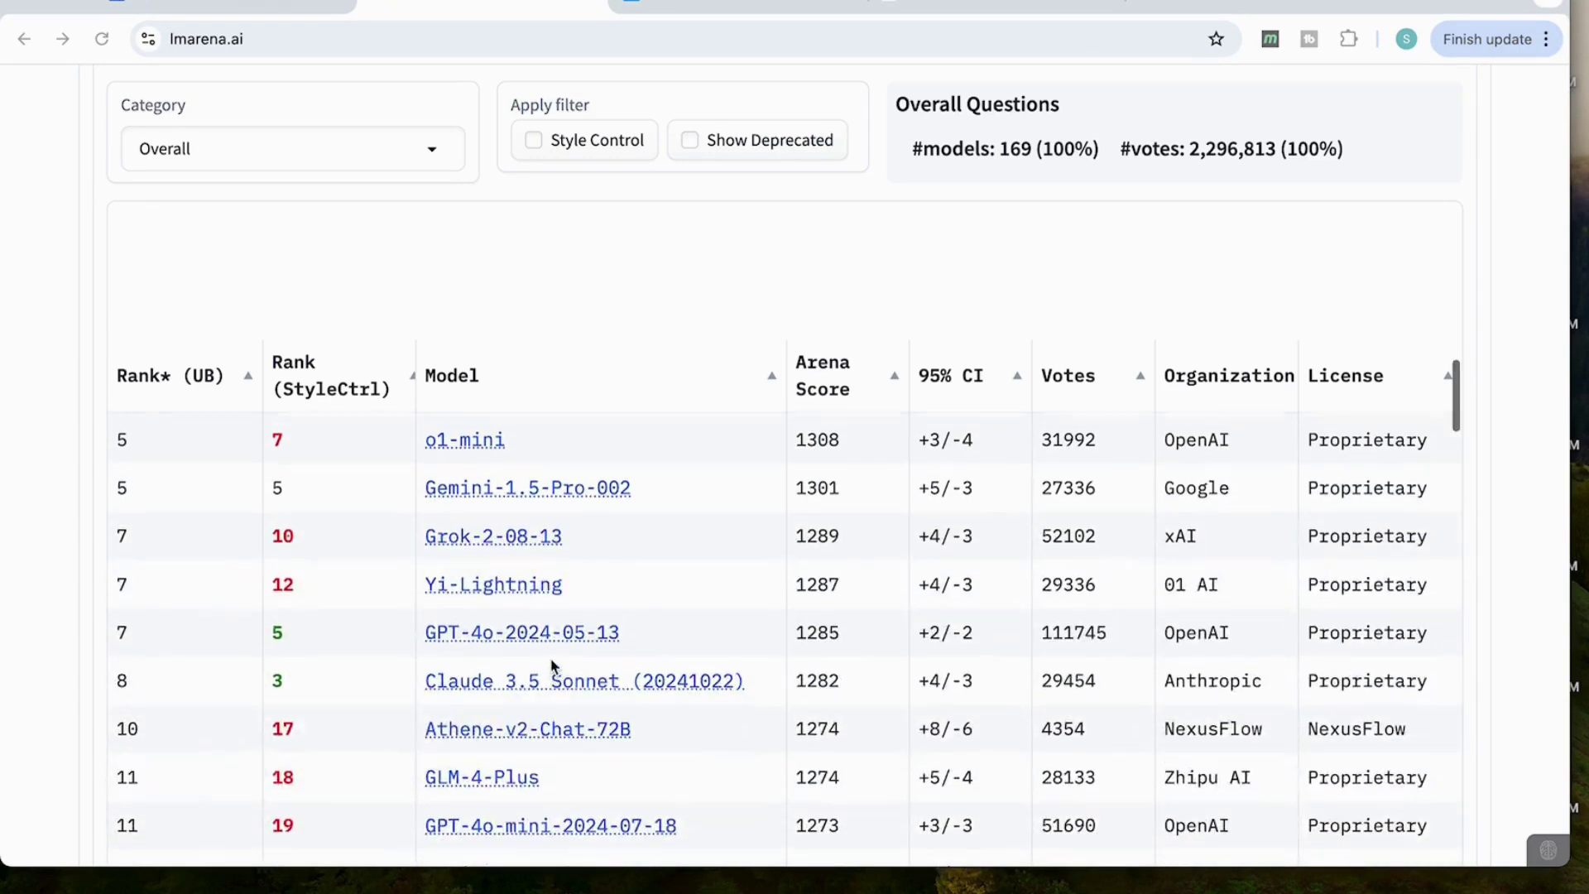
{"action": "scroll", "coordinate": [550, 663], "scroll_direction": "up", "scroll_amount": 5}
{"action": "scroll", "coordinate": [552, 664], "scroll_direction": "up", "scroll_amount": 4}
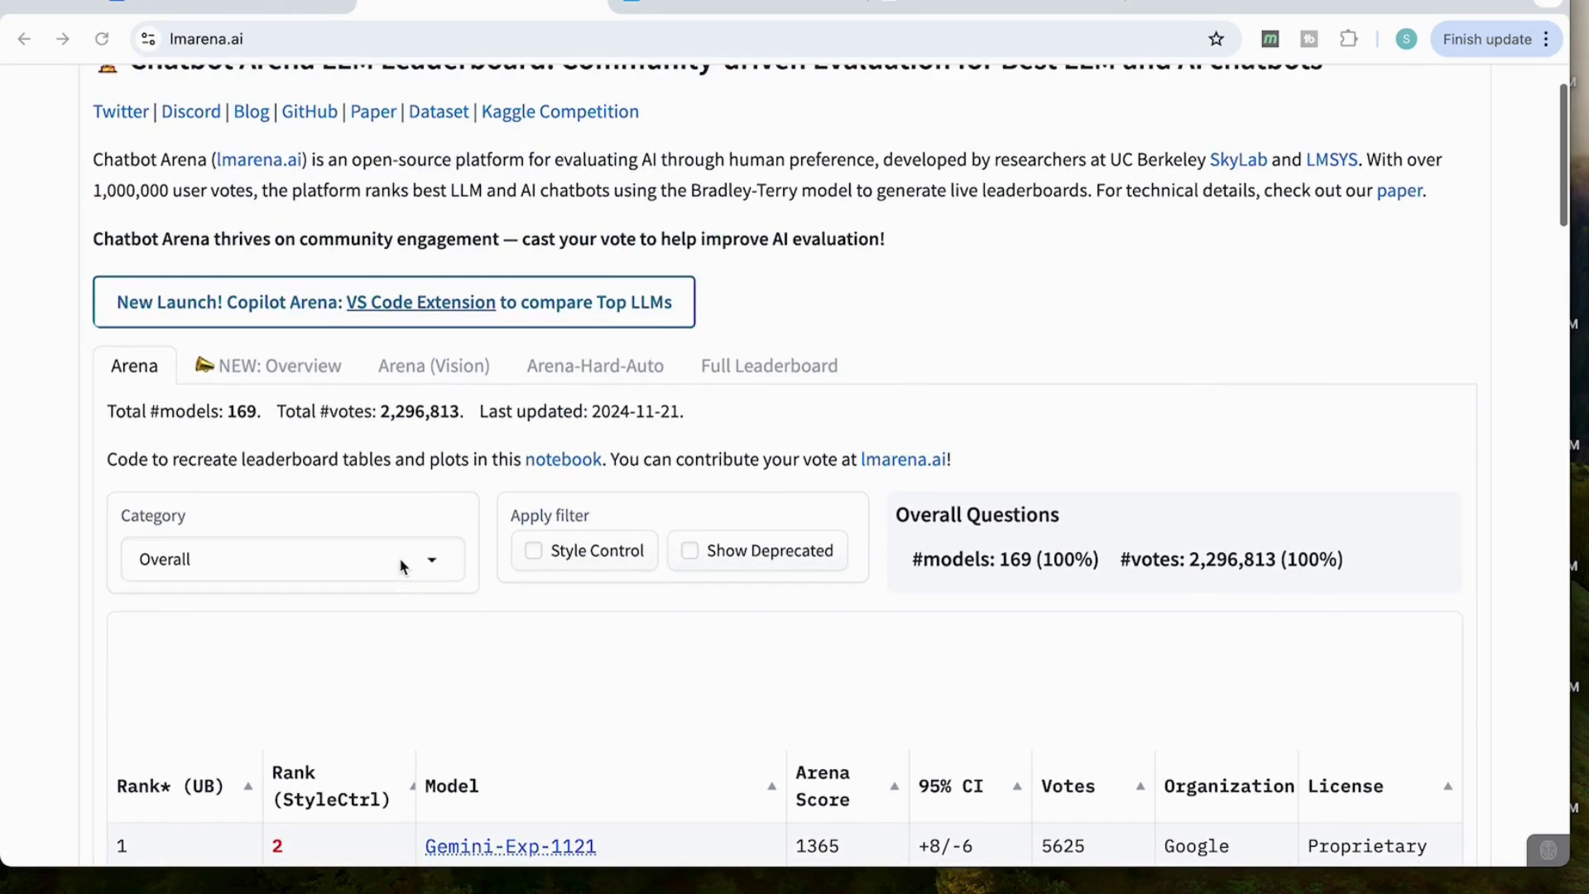
- Review gemini-exp-1121's per-category ranks in the Overview table, then return to Google AI Studio
{"action": "left_click", "coordinate": [290, 370]}
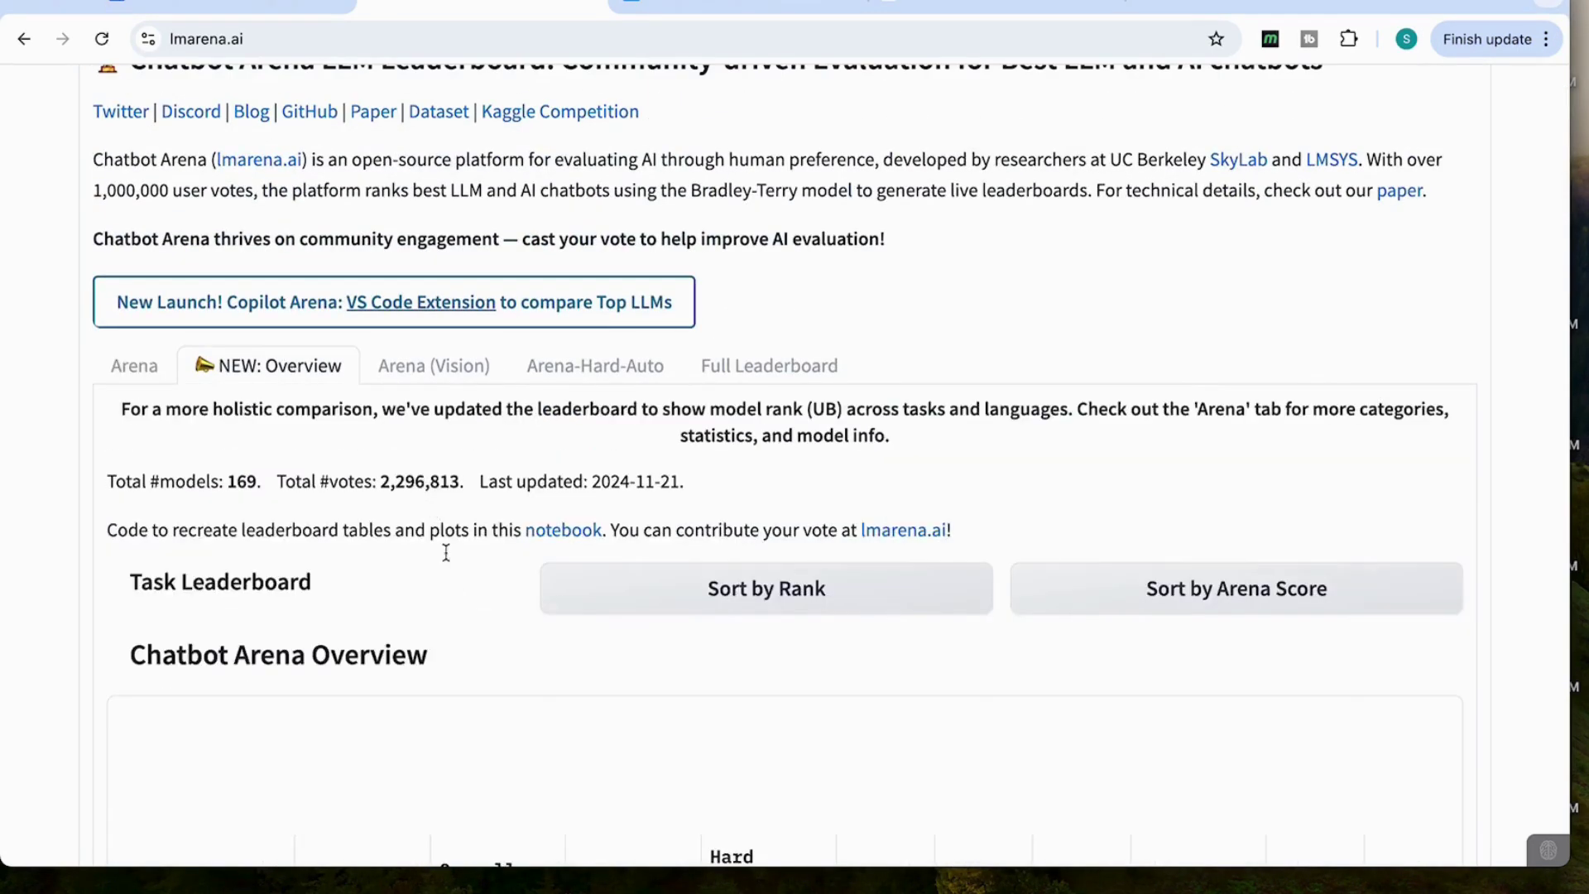
{"action": "scroll", "coordinate": [447, 563], "scroll_direction": "down", "scroll_amount": 3}
{"action": "scroll", "coordinate": [453, 585], "scroll_direction": "down", "scroll_amount": 2}
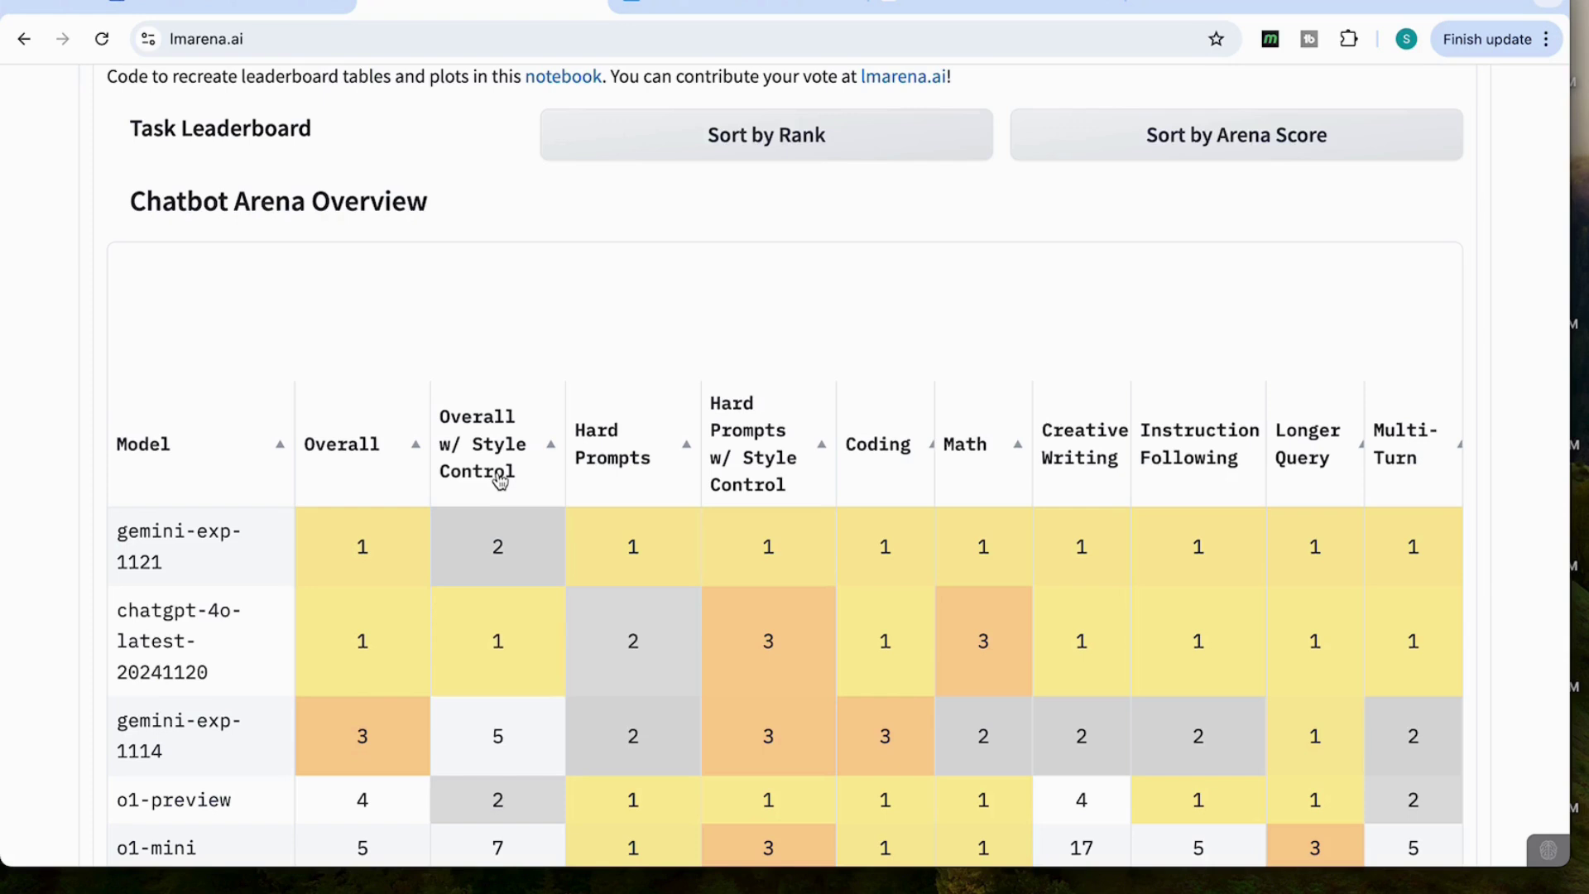
{"action": "scroll", "coordinate": [589, 475], "scroll_direction": "down", "scroll_amount": 2}
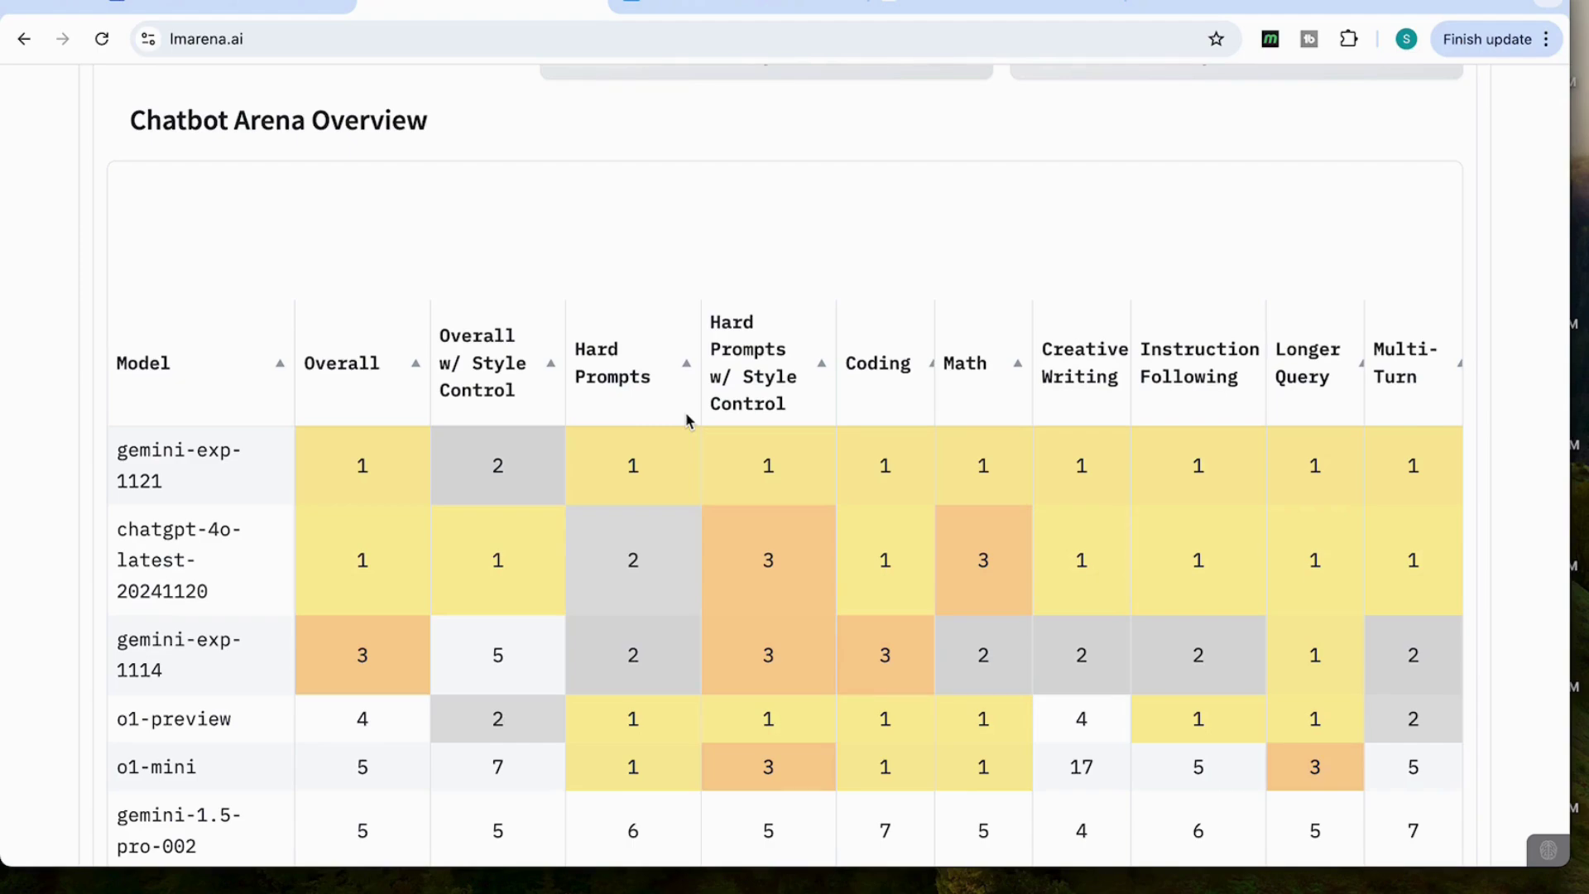
{"action": "key", "text": "ctrl+shift+Tab"}
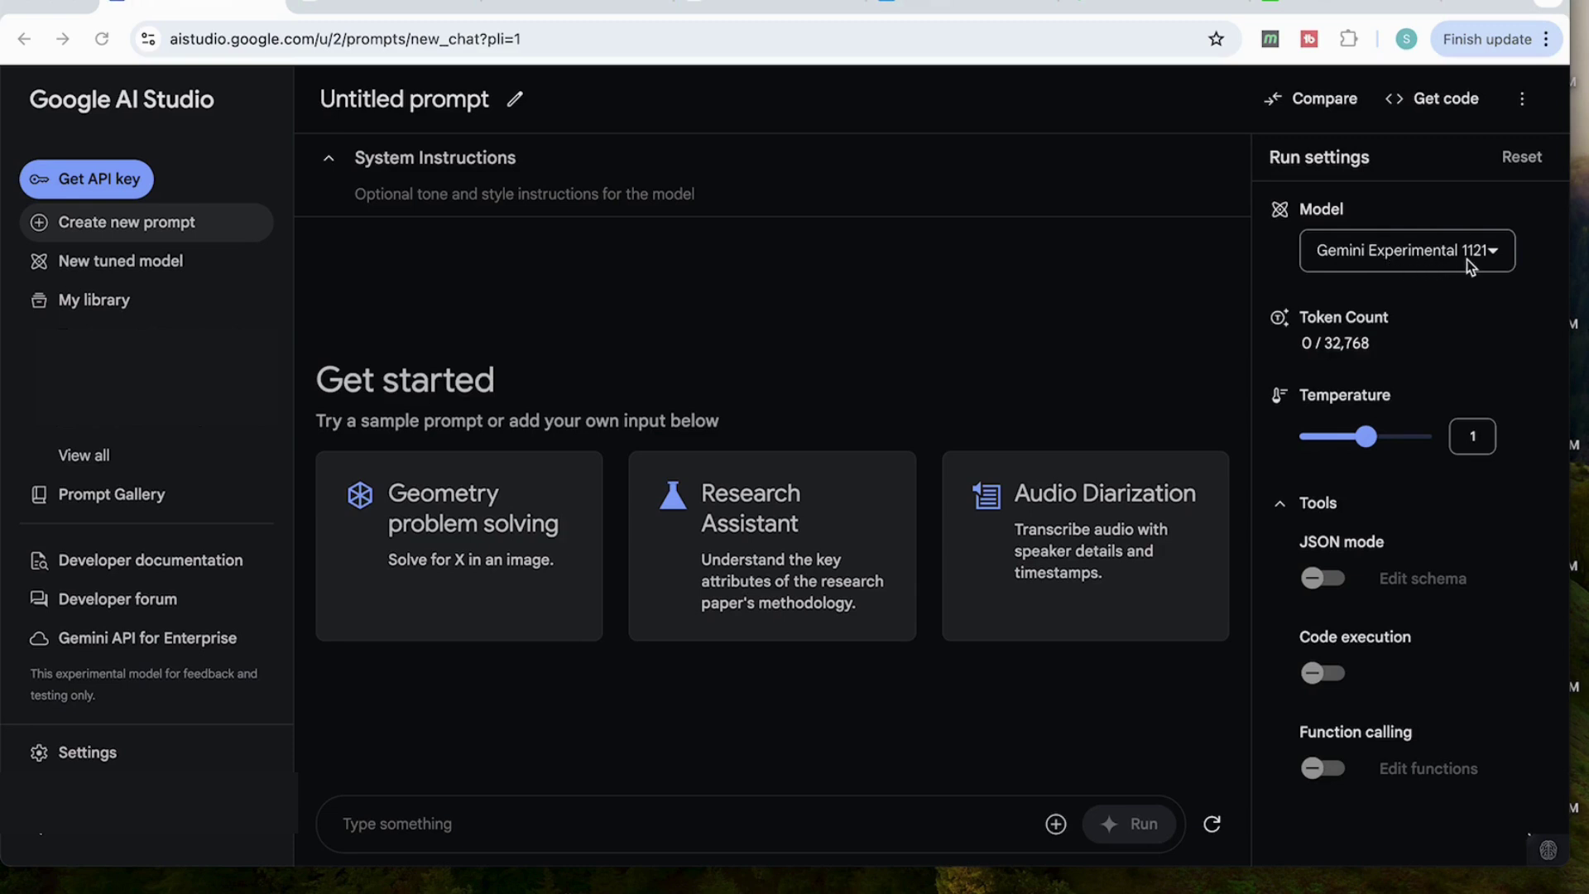
- Turn on Compare mode with Gemini 1.5 Pro in the second pane
{"action": "left_click", "coordinate": [1326, 108]}
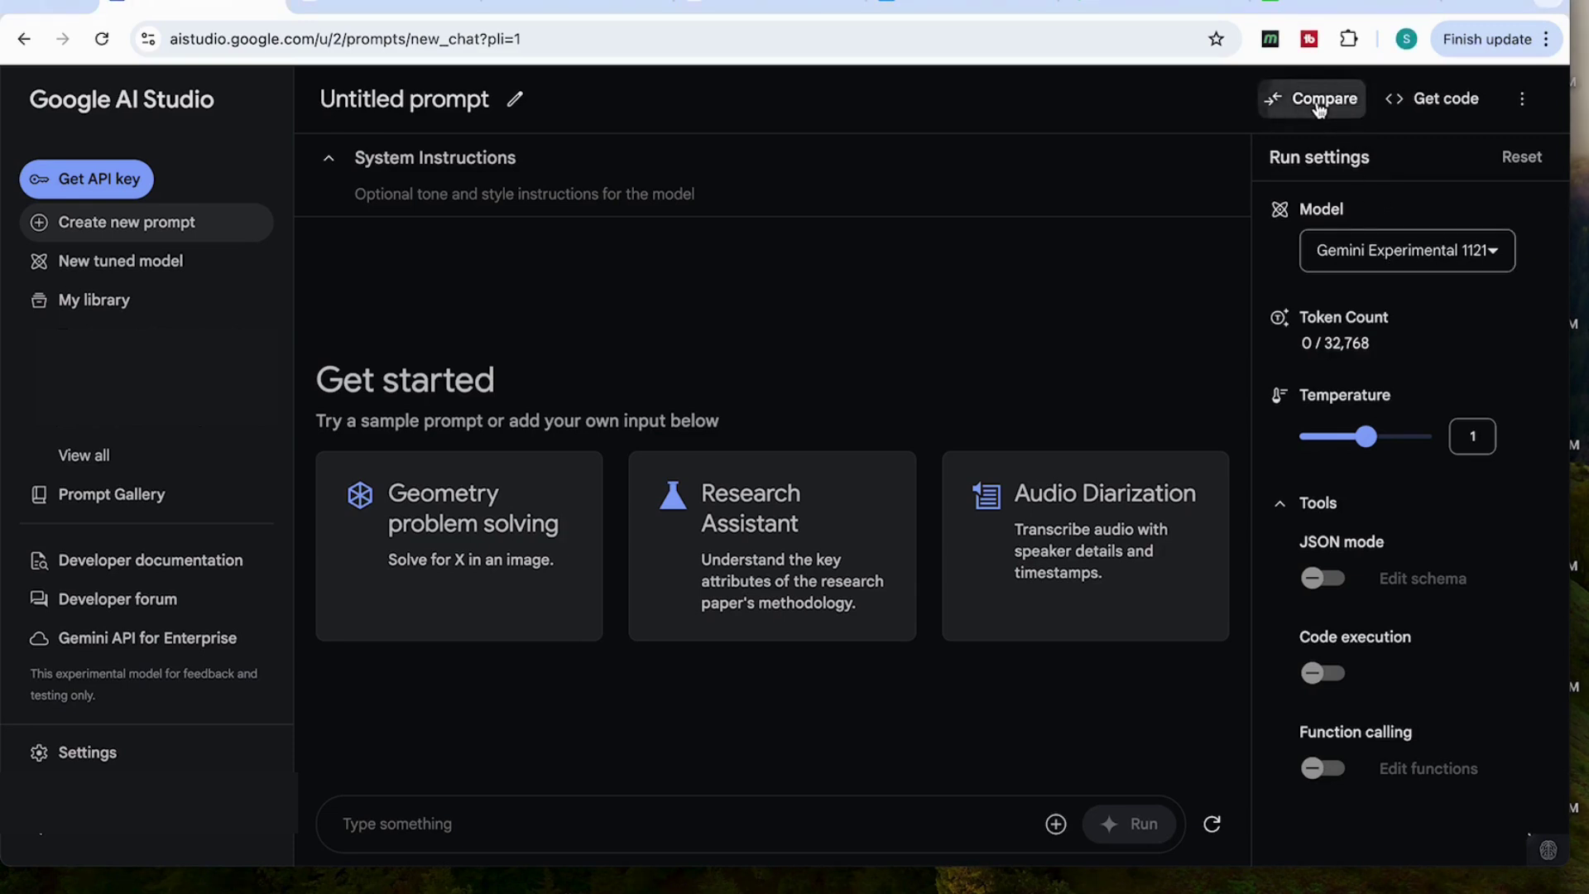
{"action": "left_click", "coordinate": [1165, 169]}
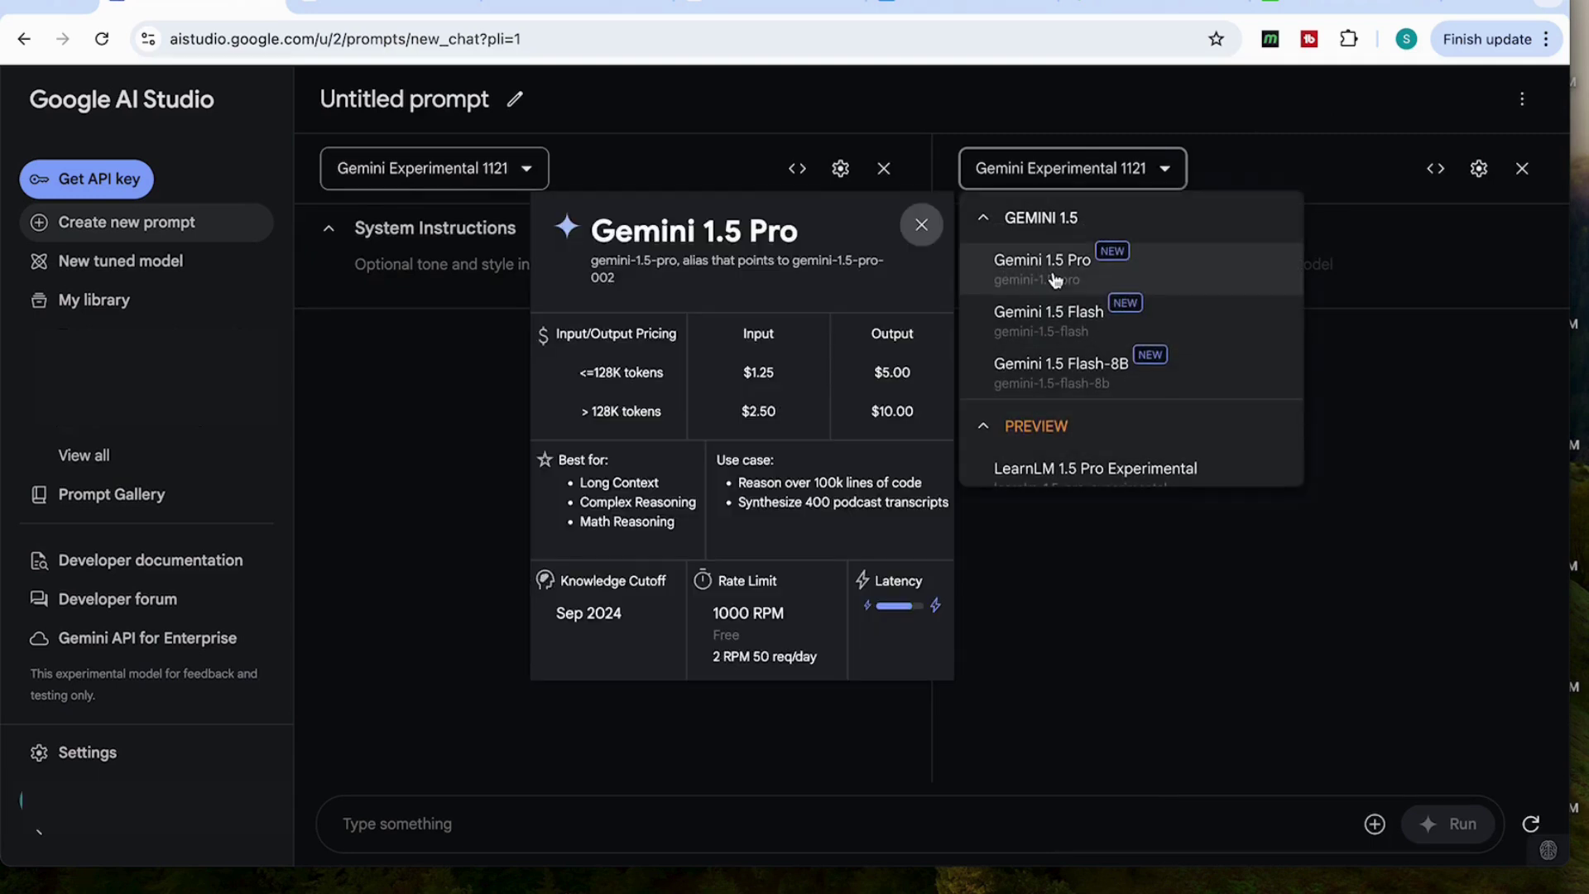
{"action": "left_click", "coordinate": [1055, 273]}
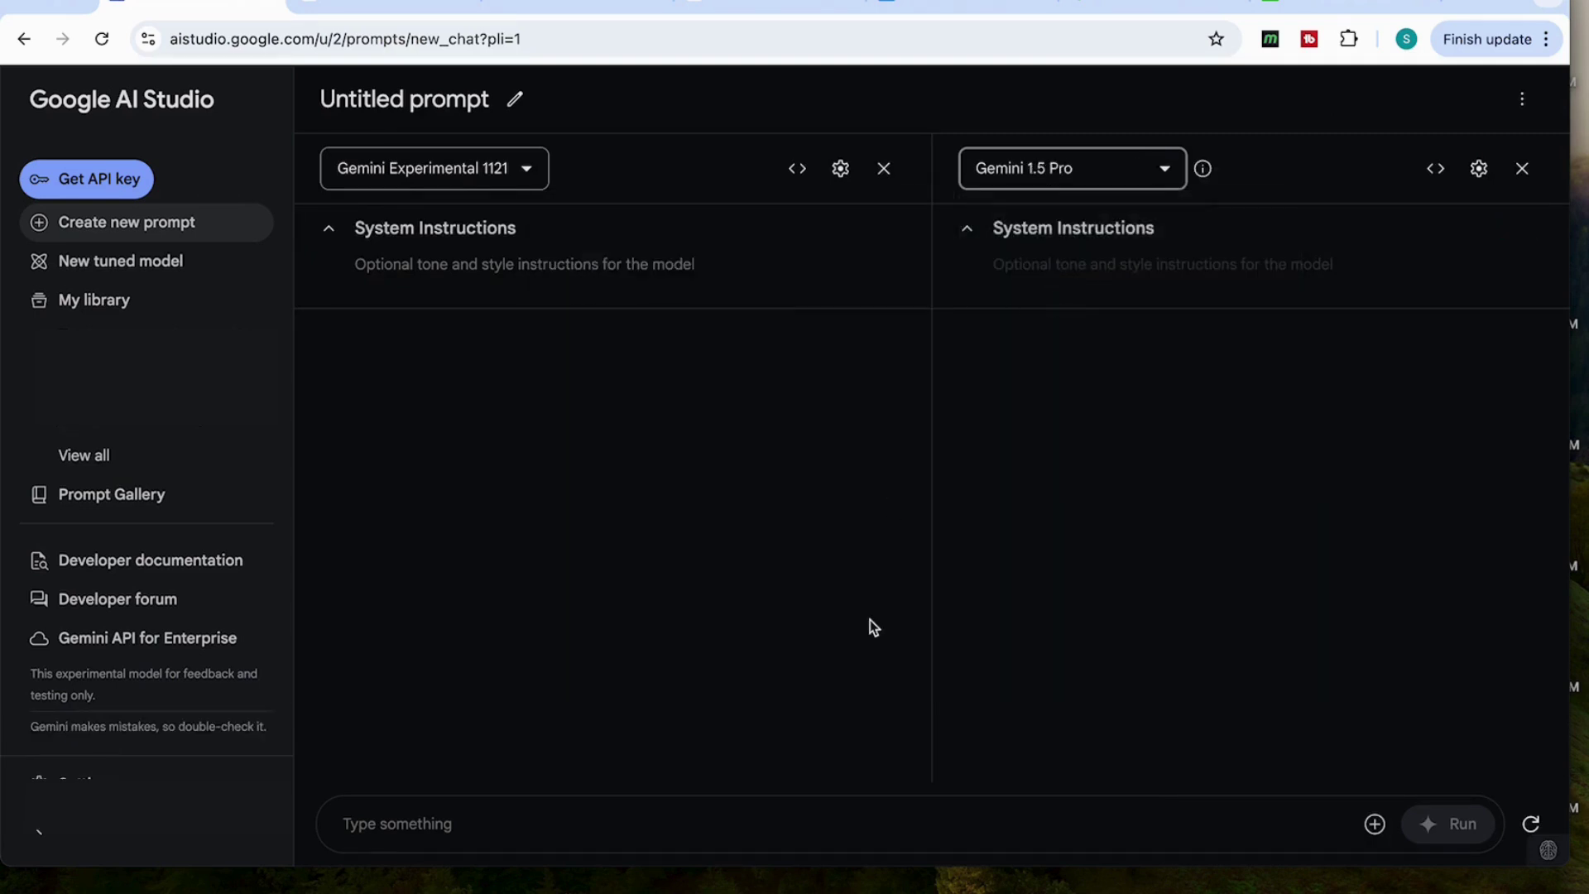
- Paste the sibling-count riddle and run it on both models
{"action": "left_click", "coordinate": [701, 825]}
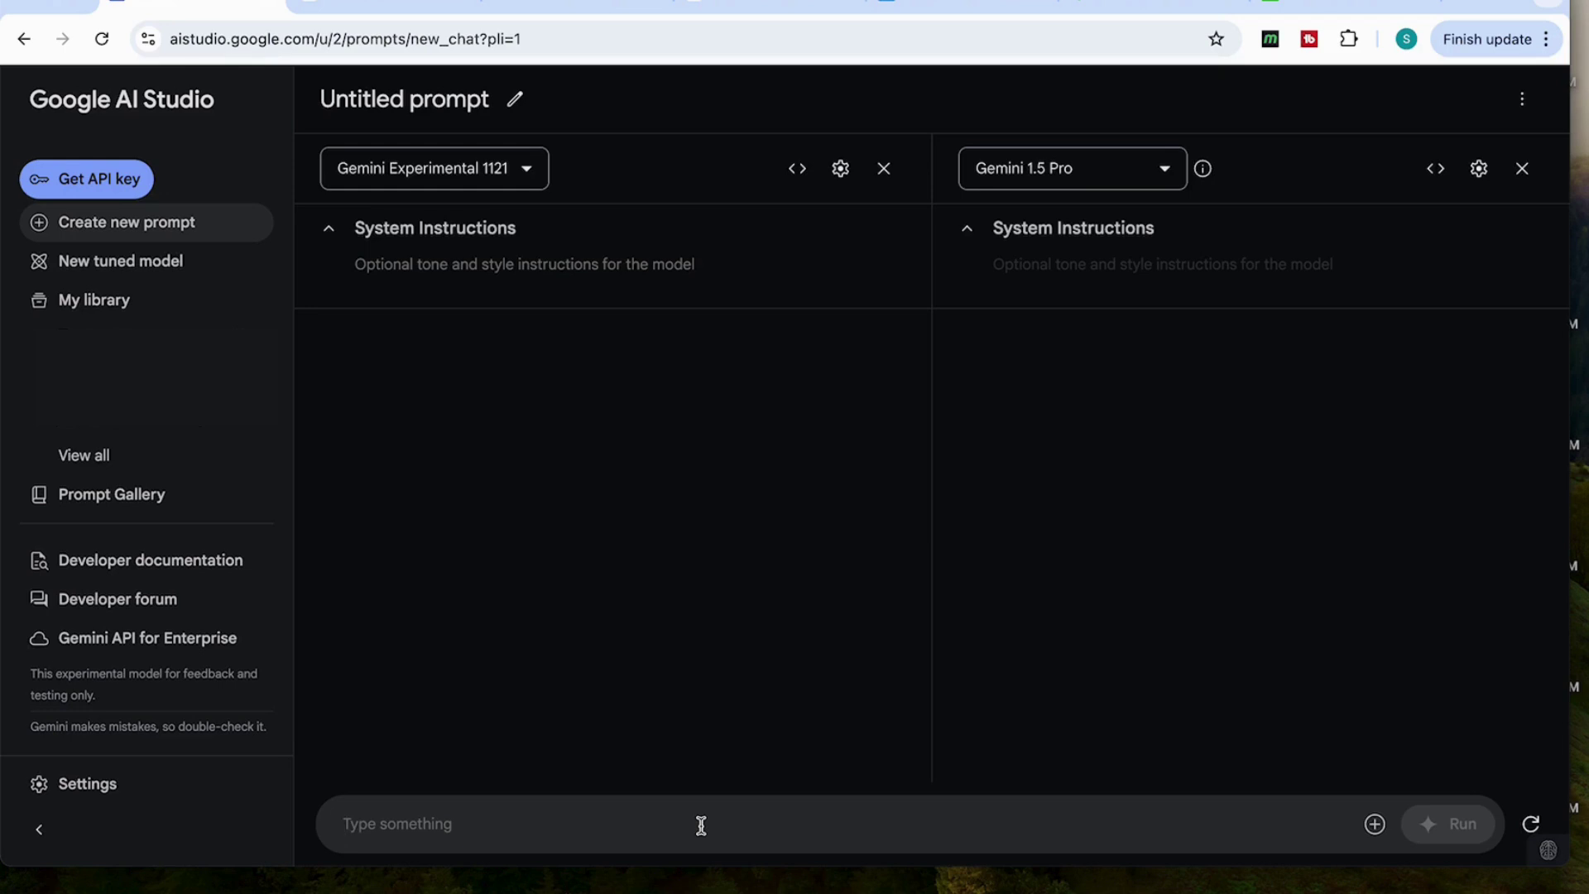
{"action": "type", "text": "I have 3 brothers. Each of my brothers has 2 brothers. My sister also has 3 brothers. How many sisters and brothers are there?"}
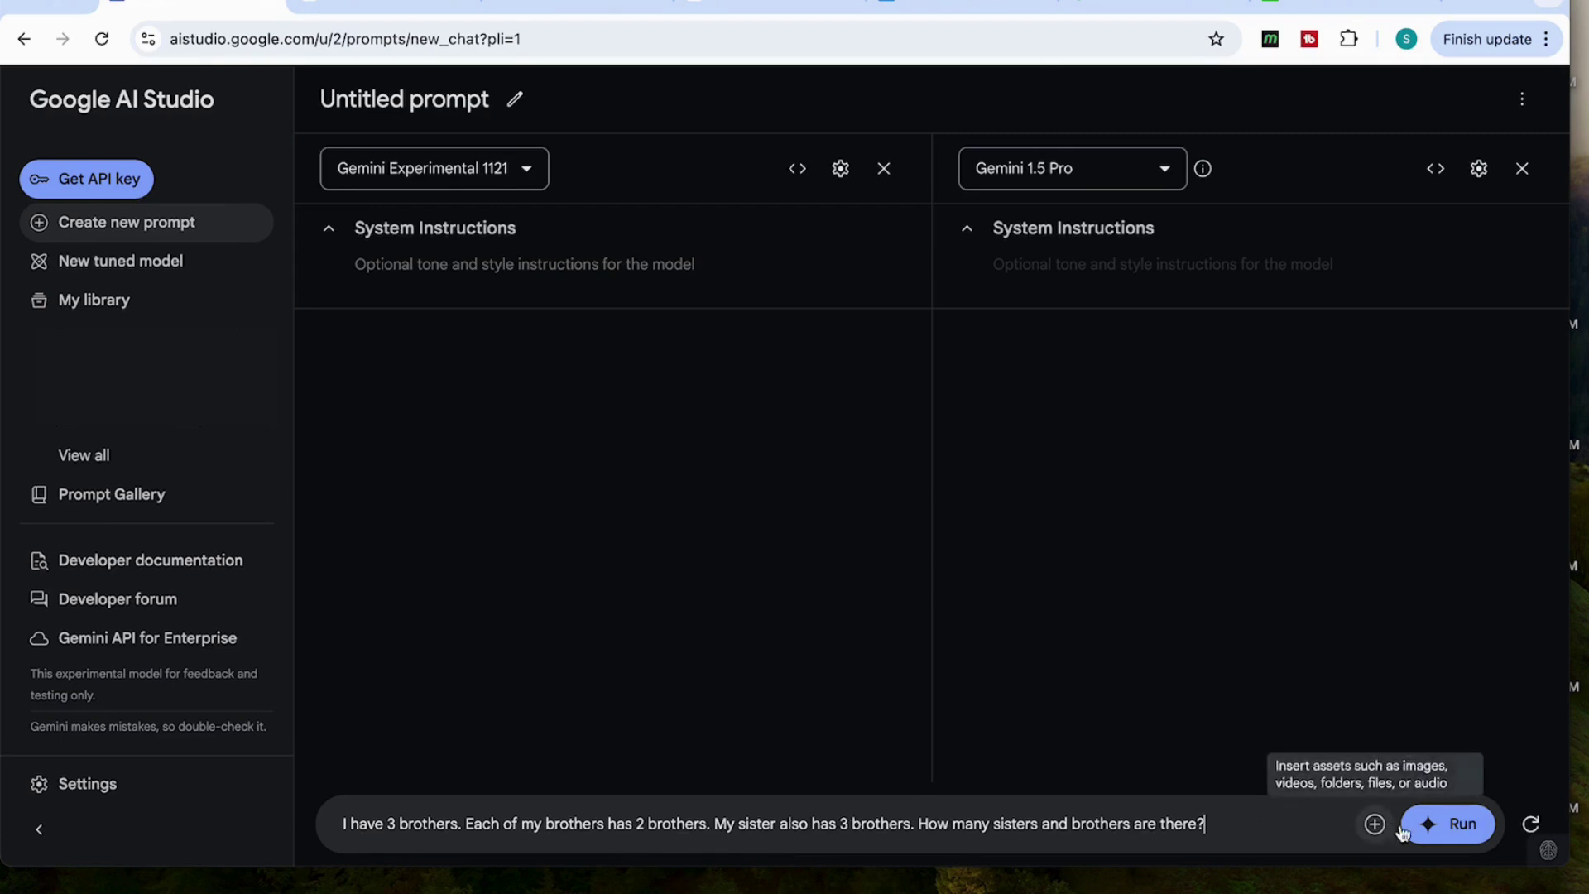
{"action": "left_click", "coordinate": [1444, 827]}
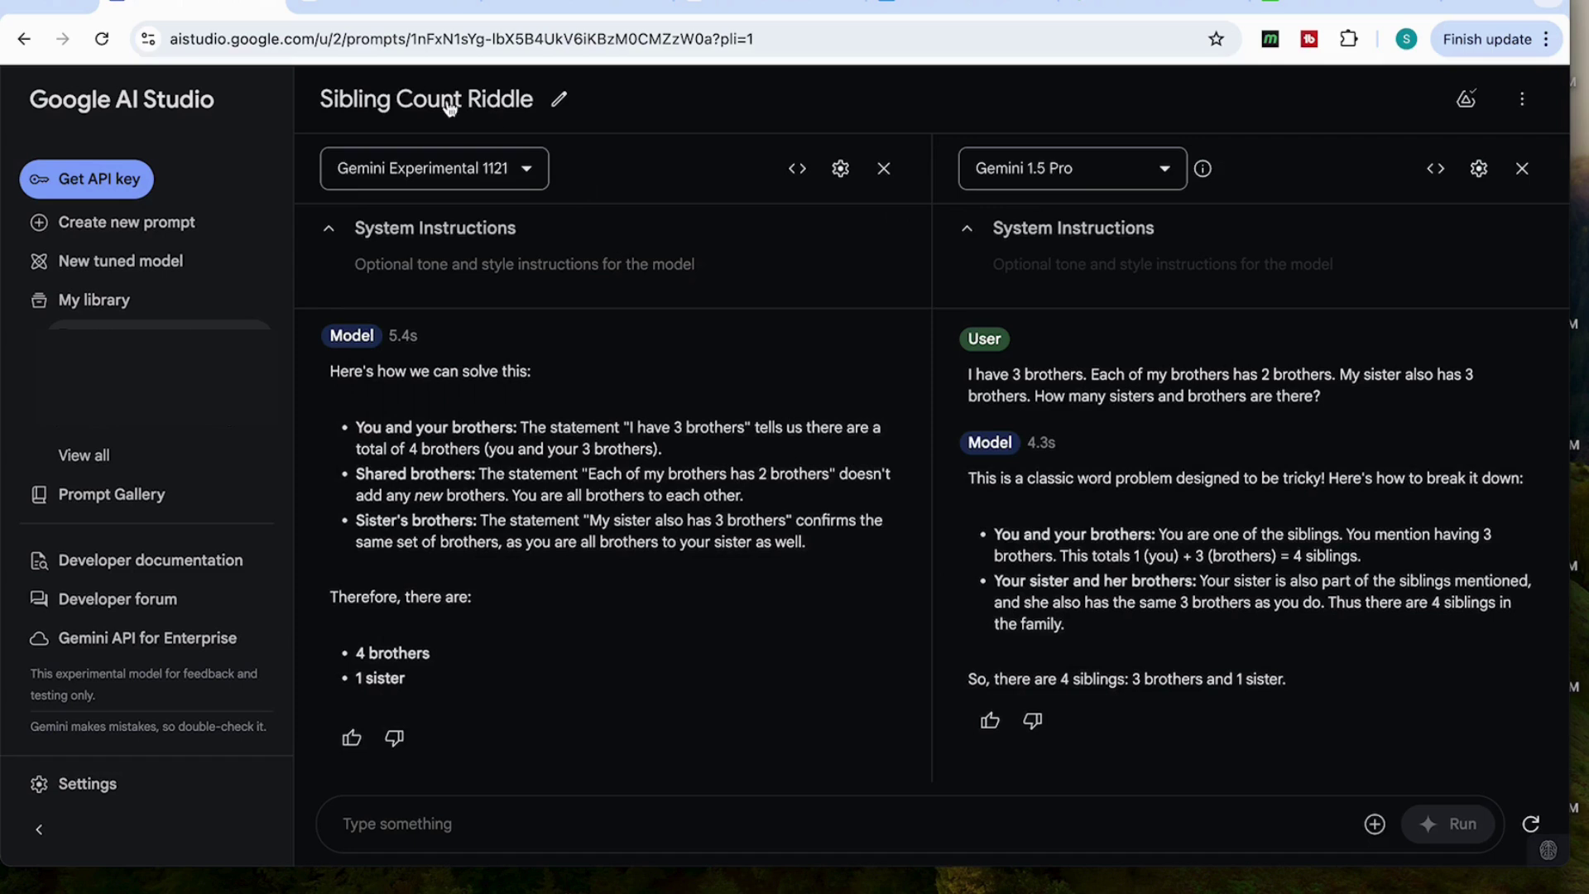
- Send the same sibling riddle to ChatGPT o1-preview
{"action": "left_click", "coordinate": [374, 6]}
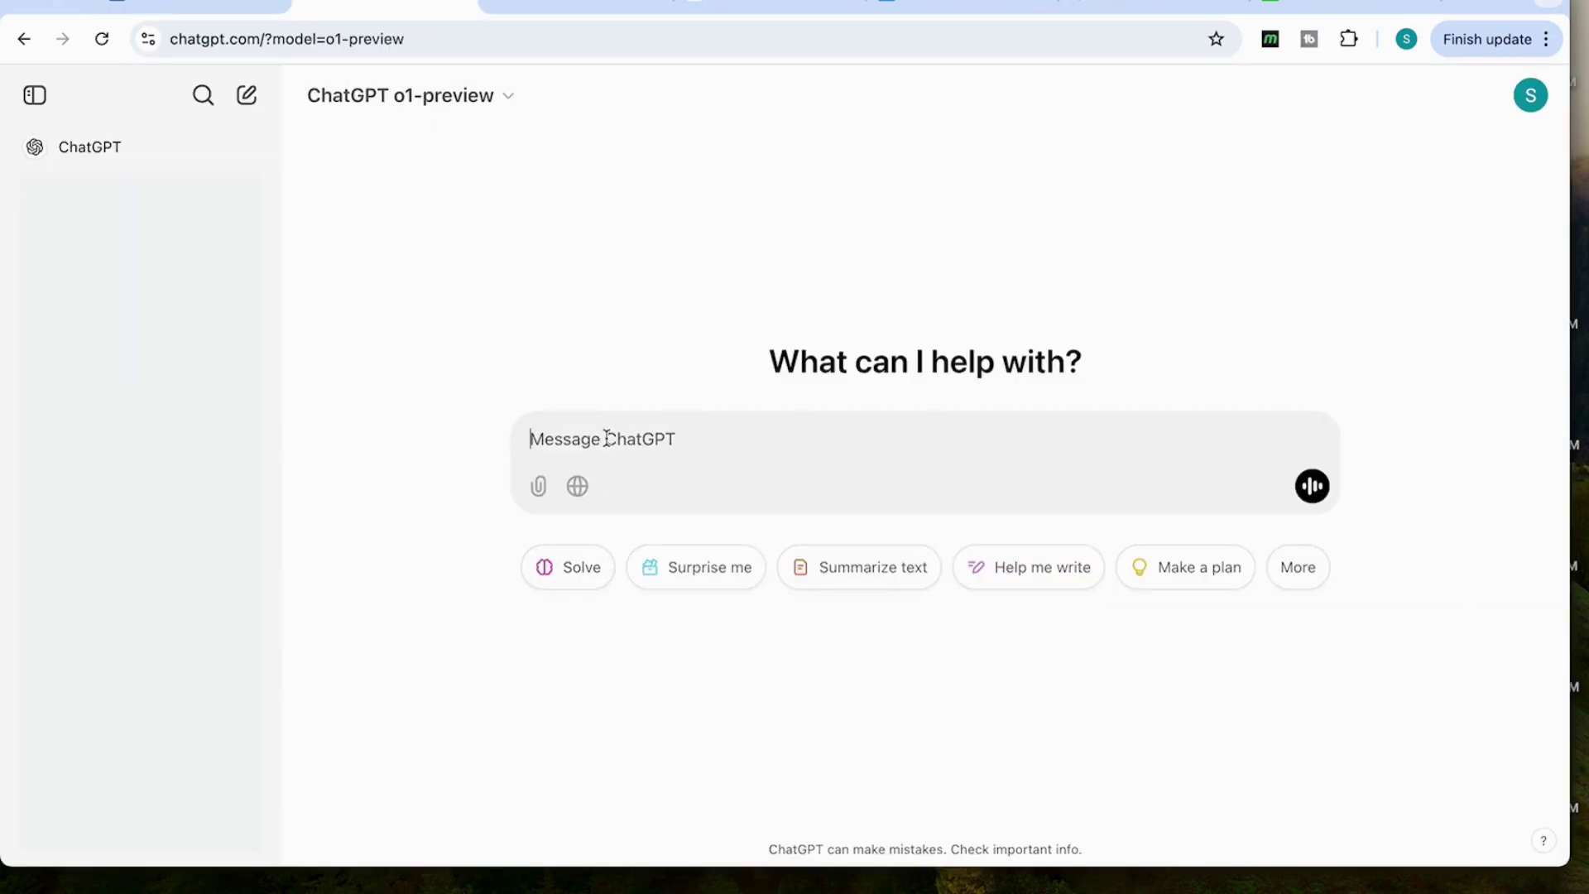
{"action": "type", "text": "I have 3 brothers. Each of my brothers has 2 brothers. My sister also has 3 brothers. How many sisters and brothers are there?"}
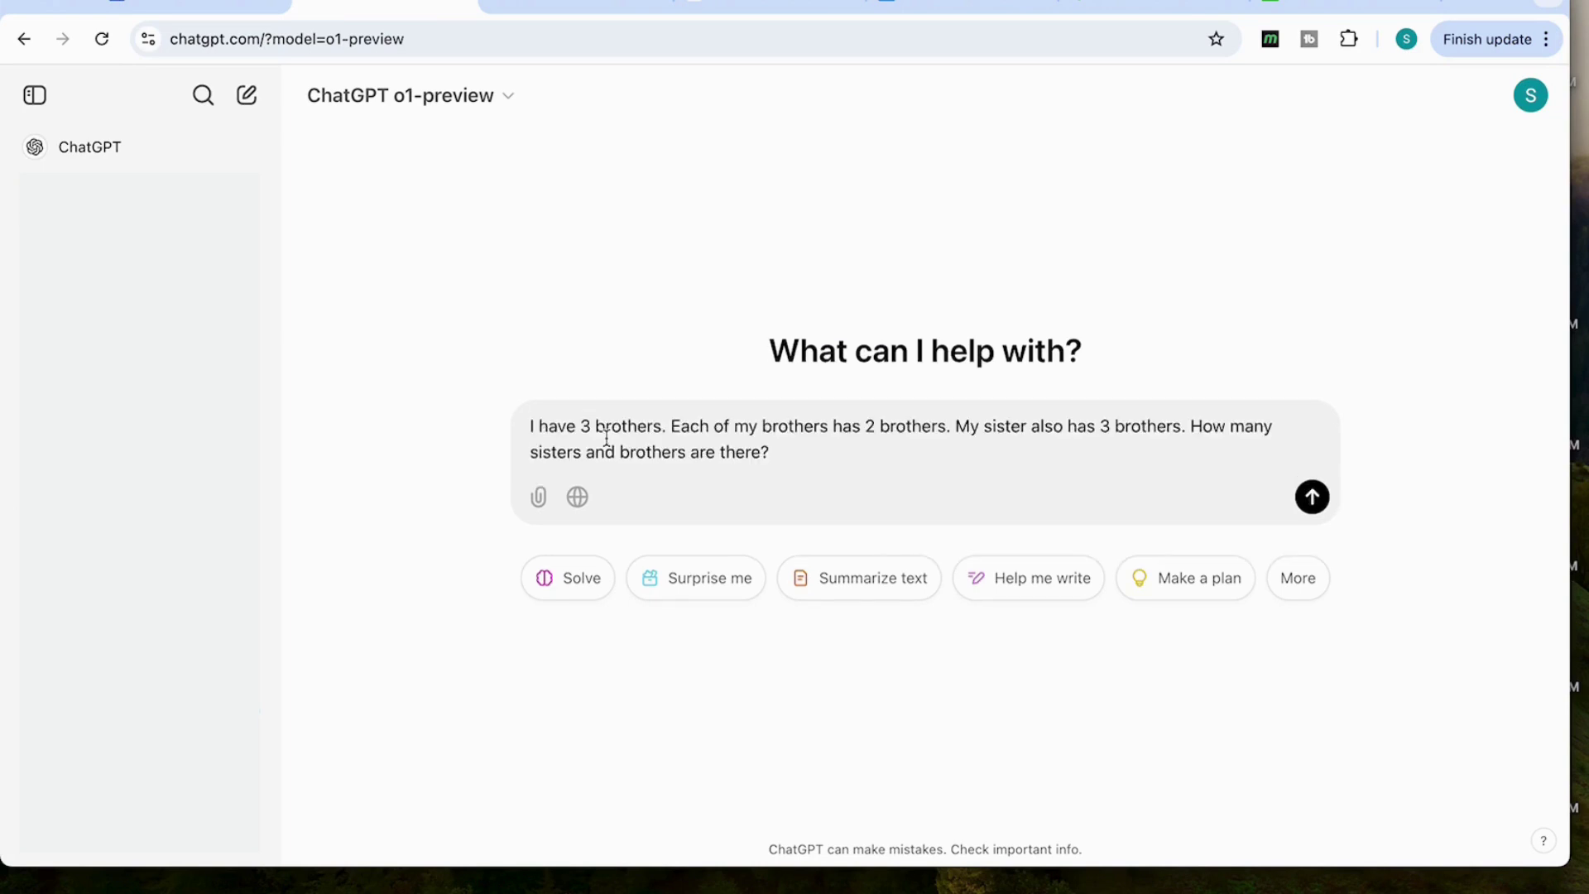
{"action": "left_click", "coordinate": [1312, 497]}
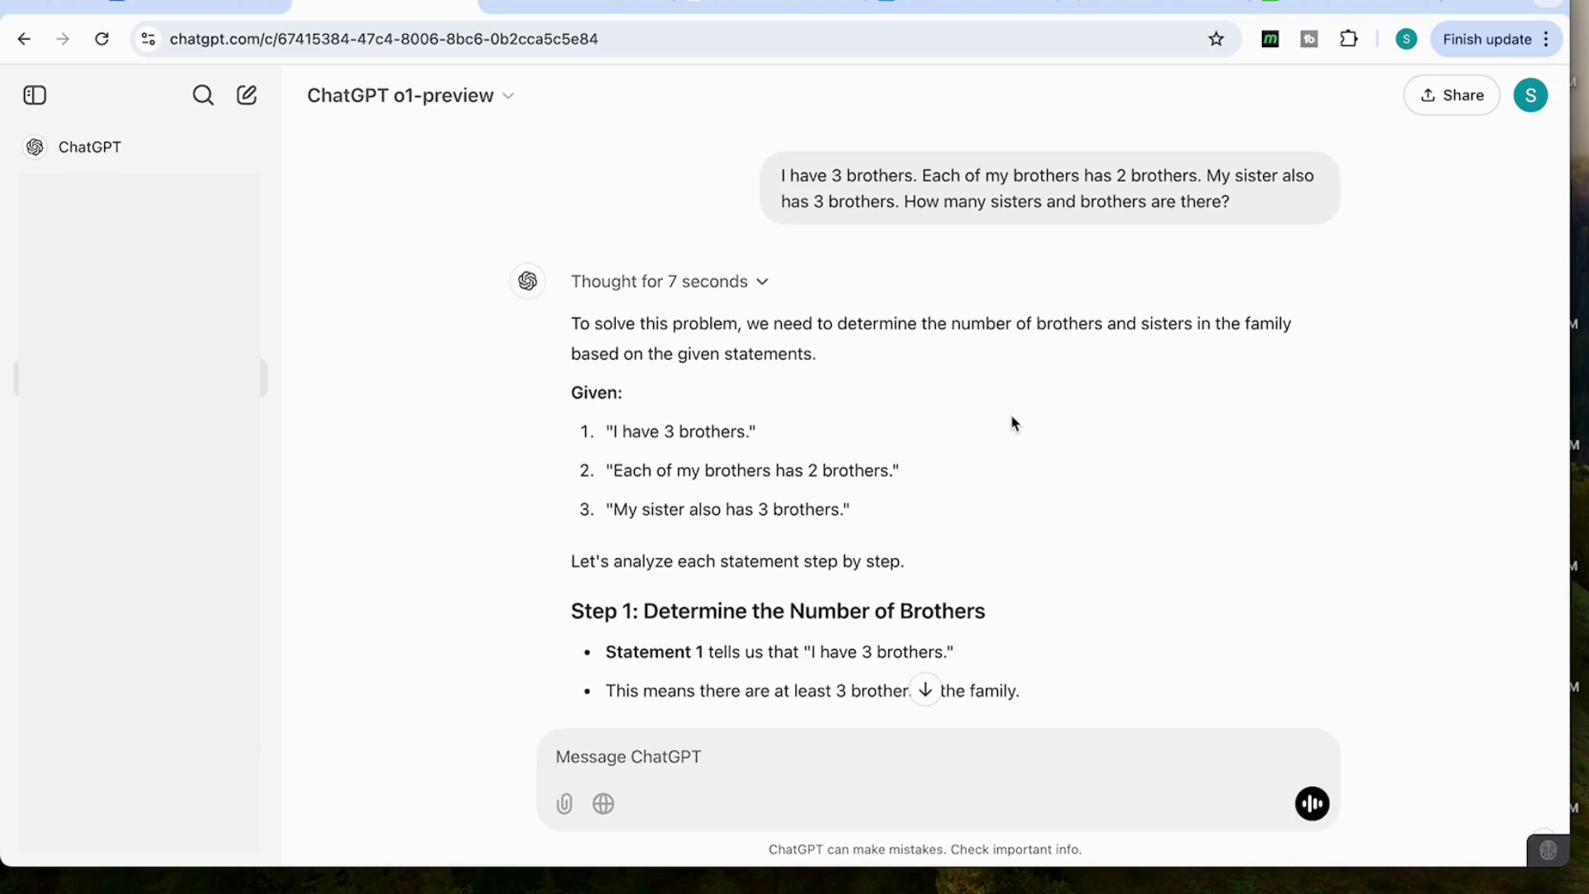
- Read through o1-preview's step-by-step answer concluding the speaker is female with 3 brothers
{"action": "scroll", "coordinate": [975, 439], "scroll_direction": "down", "scroll_amount": 2}
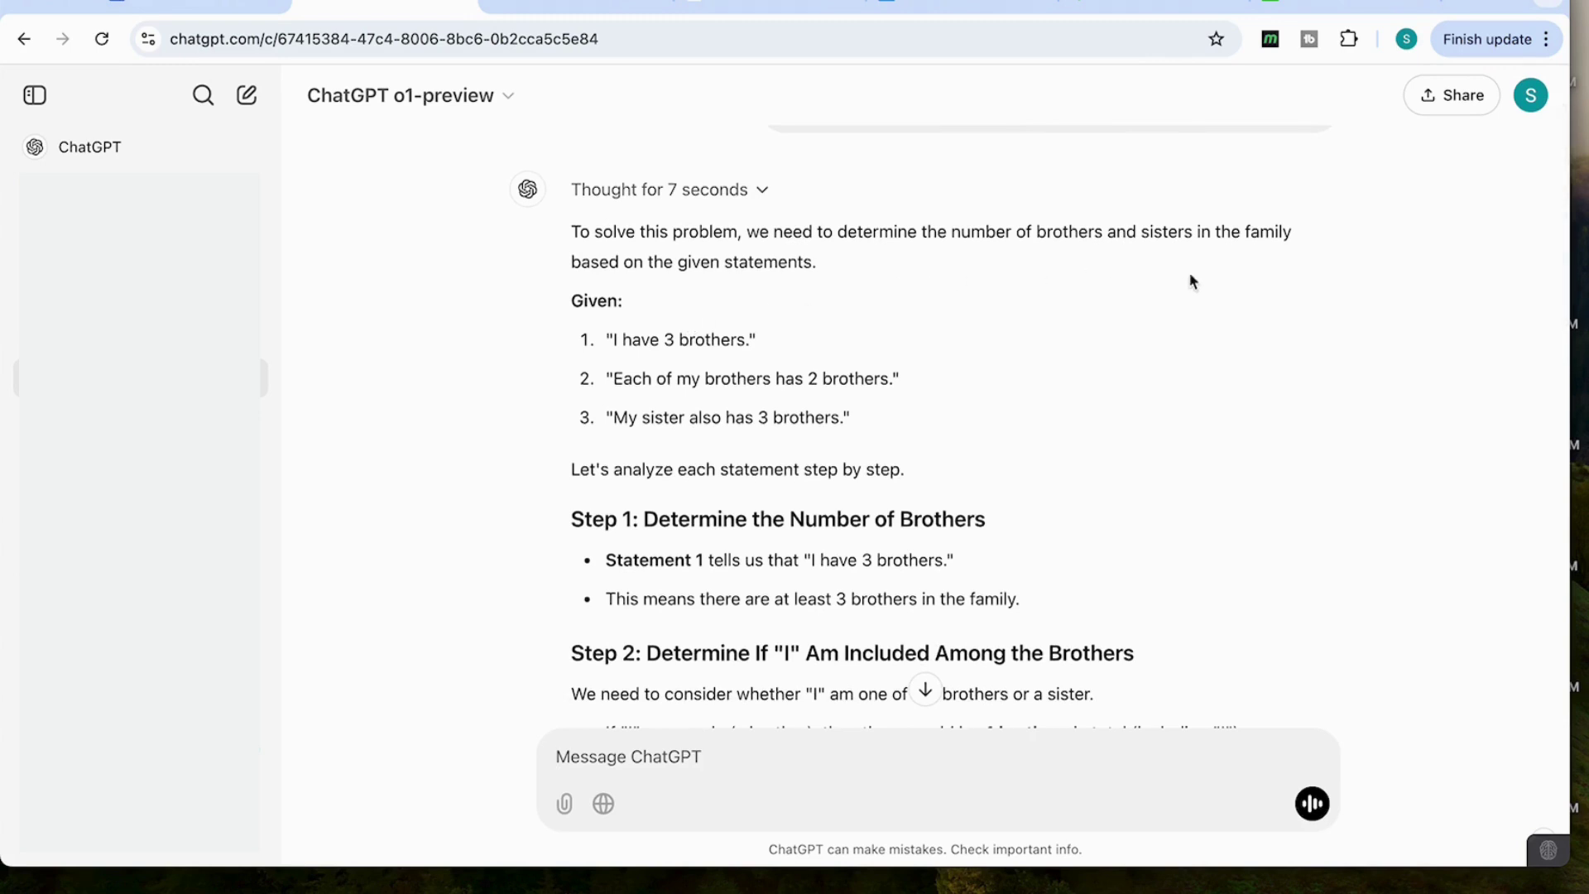
{"action": "scroll", "coordinate": [761, 298], "scroll_direction": "down", "scroll_amount": 1}
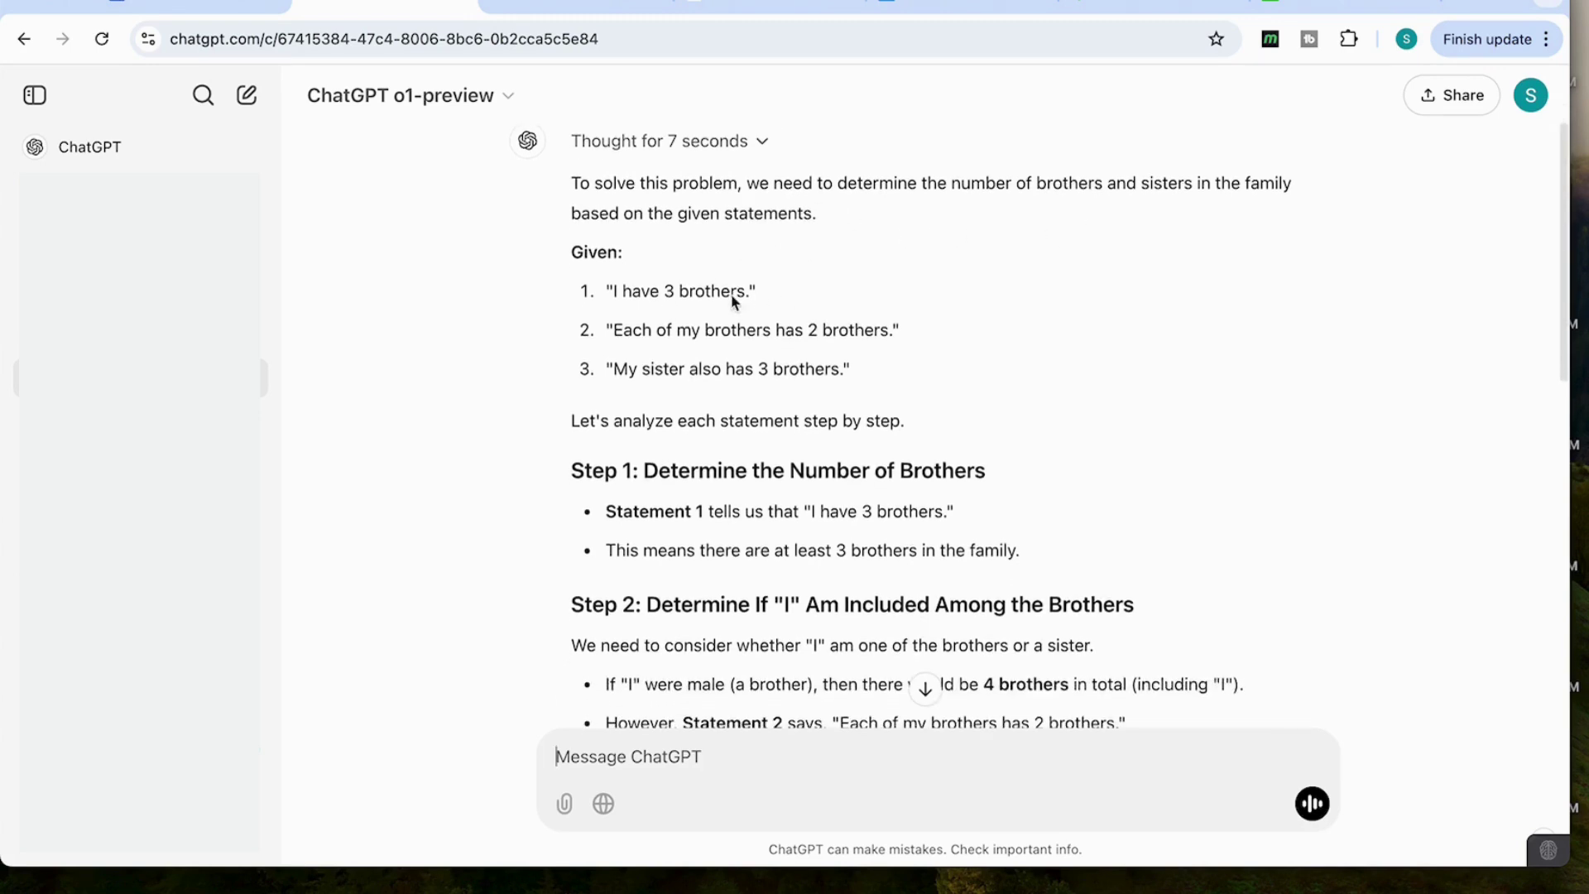
{"action": "scroll", "coordinate": [744, 322], "scroll_direction": "down", "scroll_amount": 1}
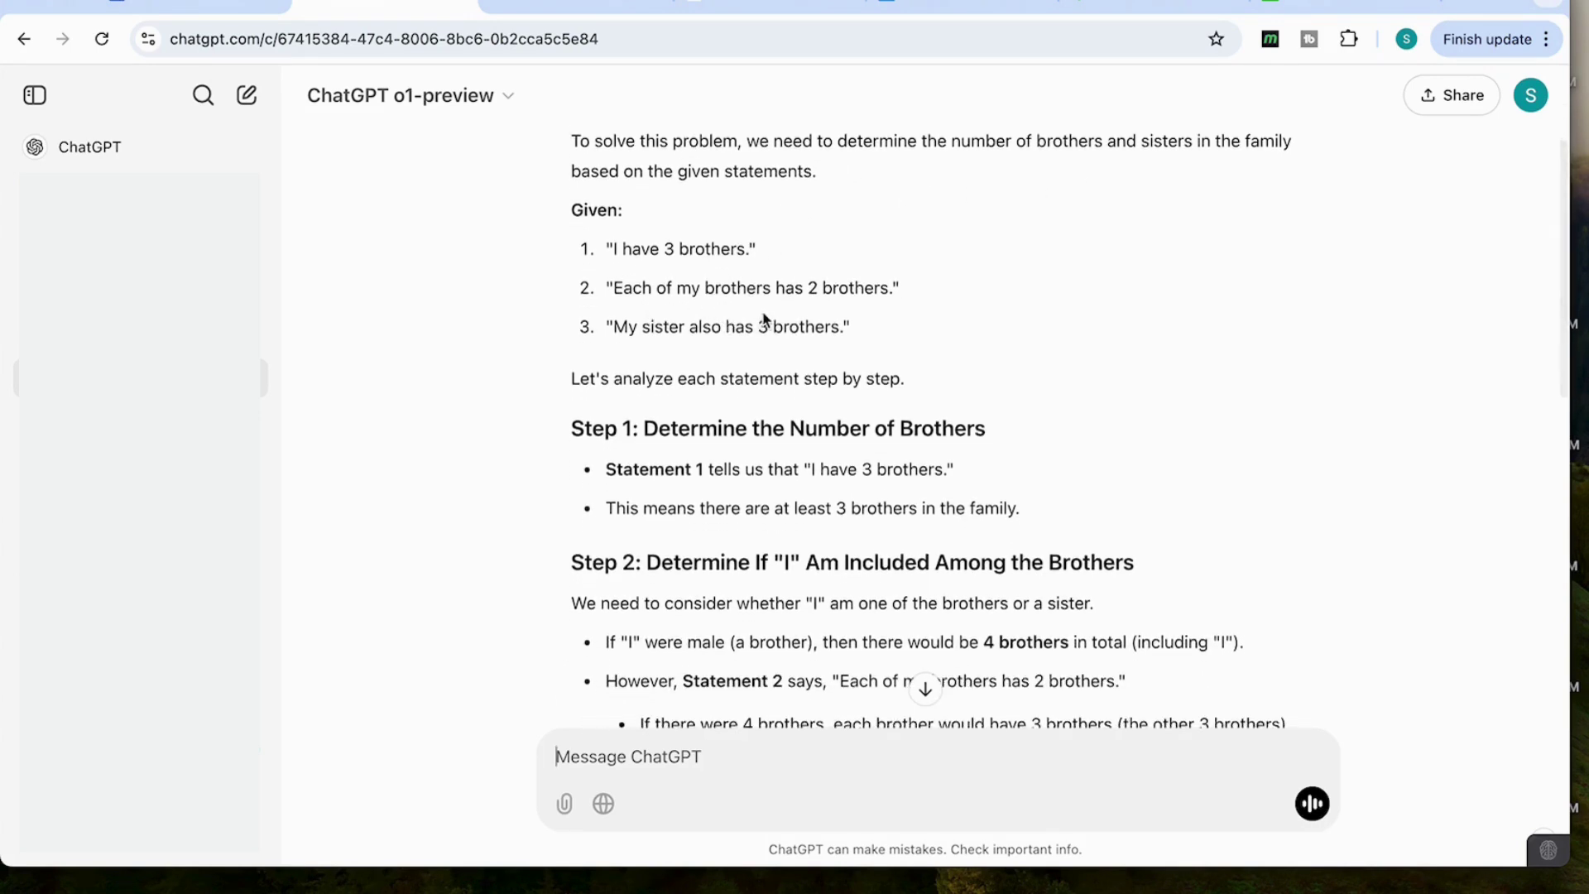
{"action": "scroll", "coordinate": [837, 321], "scroll_direction": "down", "scroll_amount": 1}
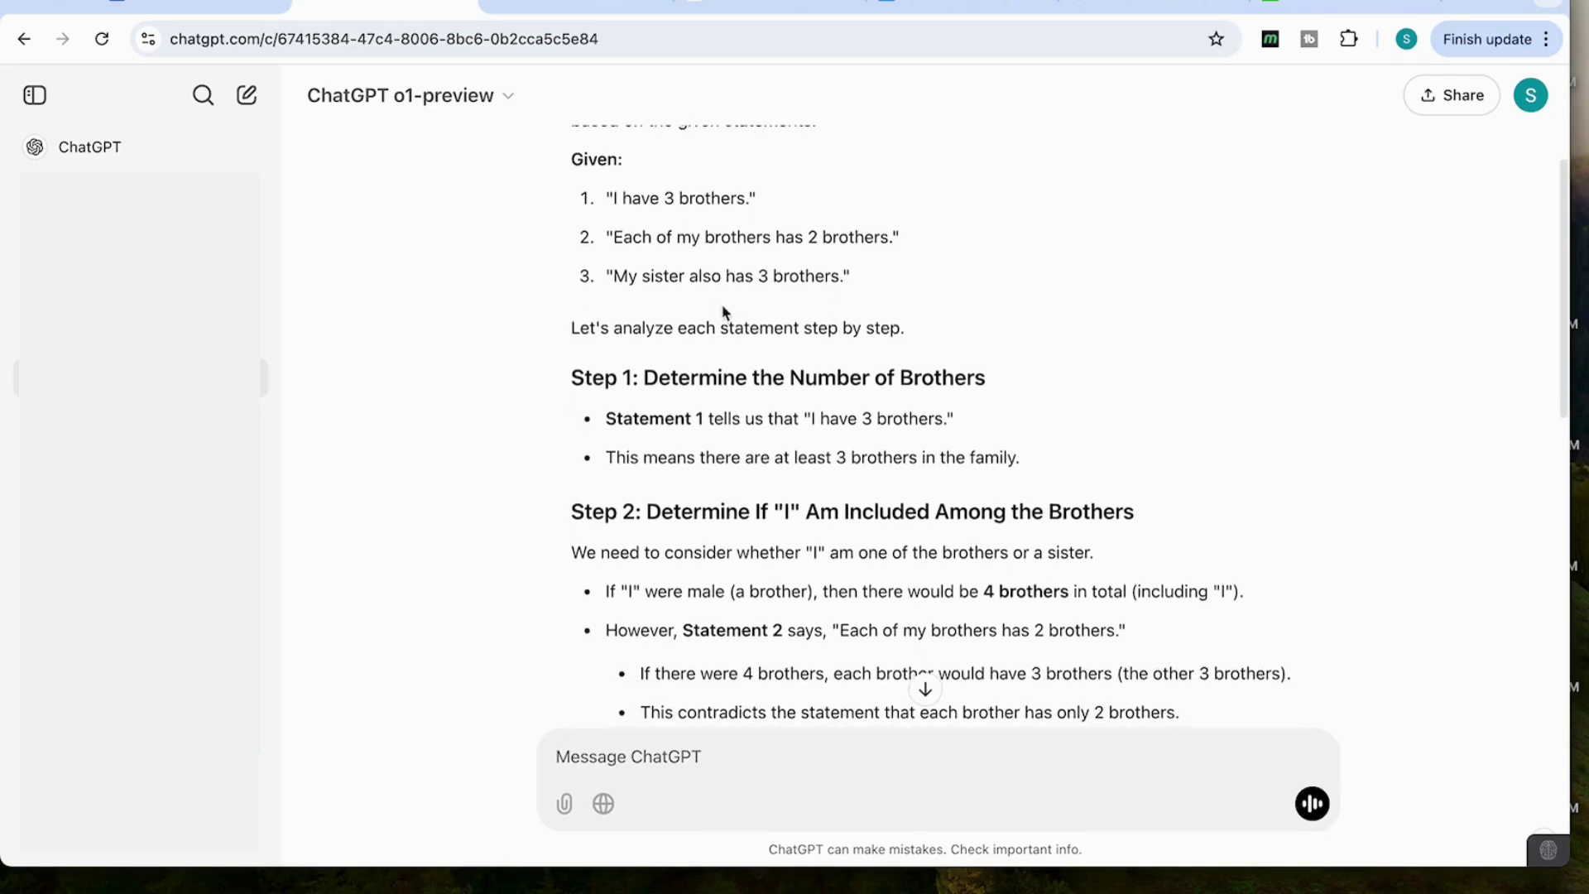
{"action": "scroll", "coordinate": [798, 311], "scroll_direction": "down", "scroll_amount": 1}
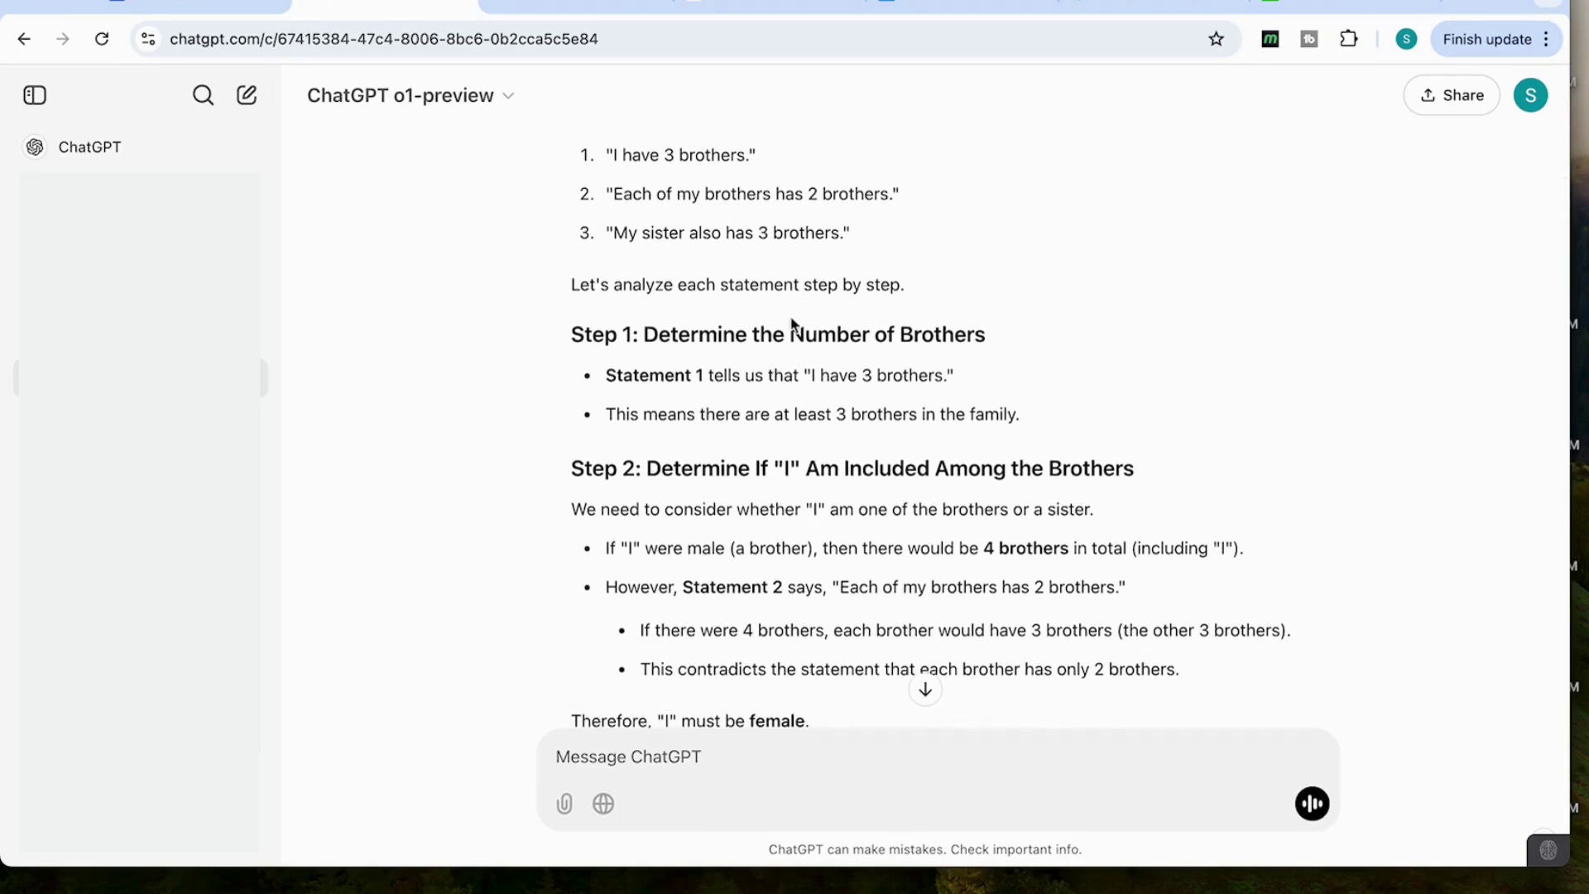
{"action": "scroll", "coordinate": [791, 324], "scroll_direction": "down", "scroll_amount": 1}
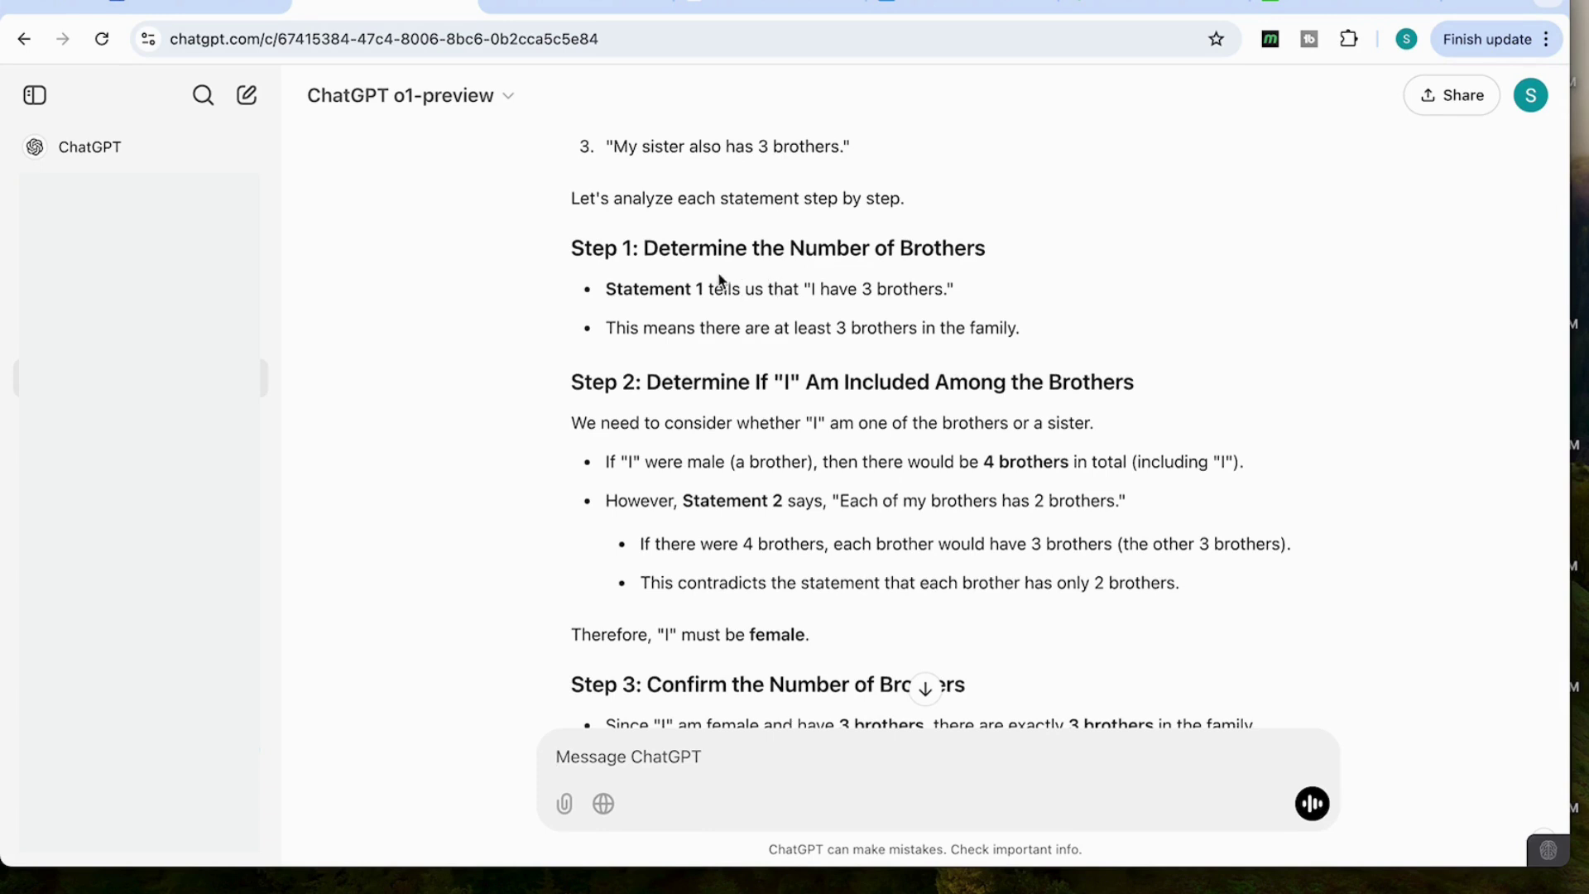
{"action": "scroll", "coordinate": [897, 317], "scroll_direction": "down", "scroll_amount": 1}
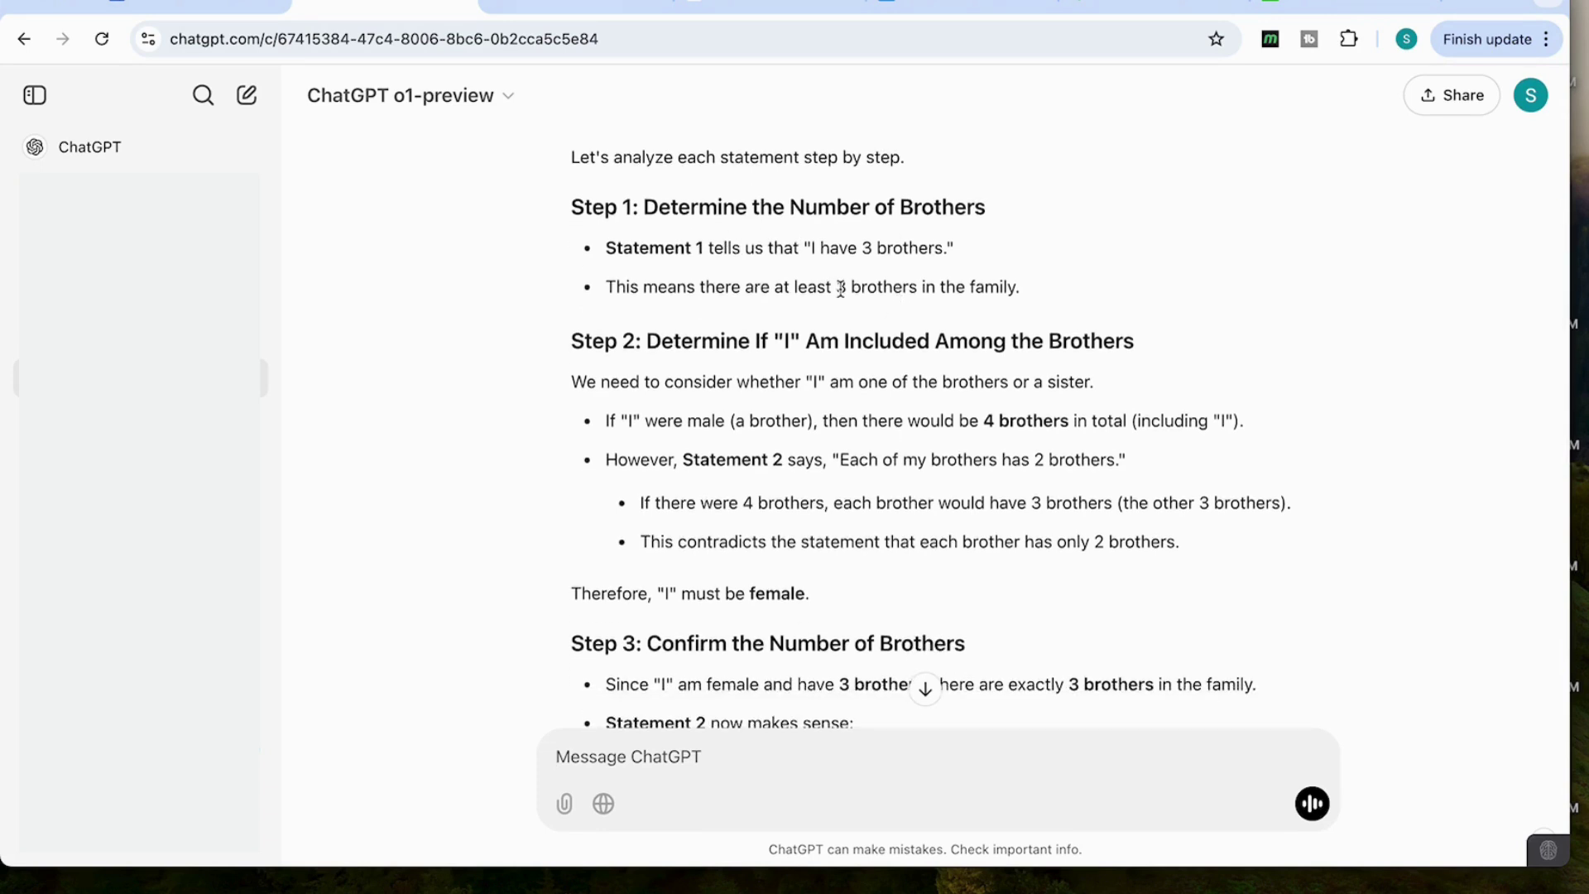
{"action": "scroll", "coordinate": [858, 319], "scroll_direction": "down", "scroll_amount": 4}
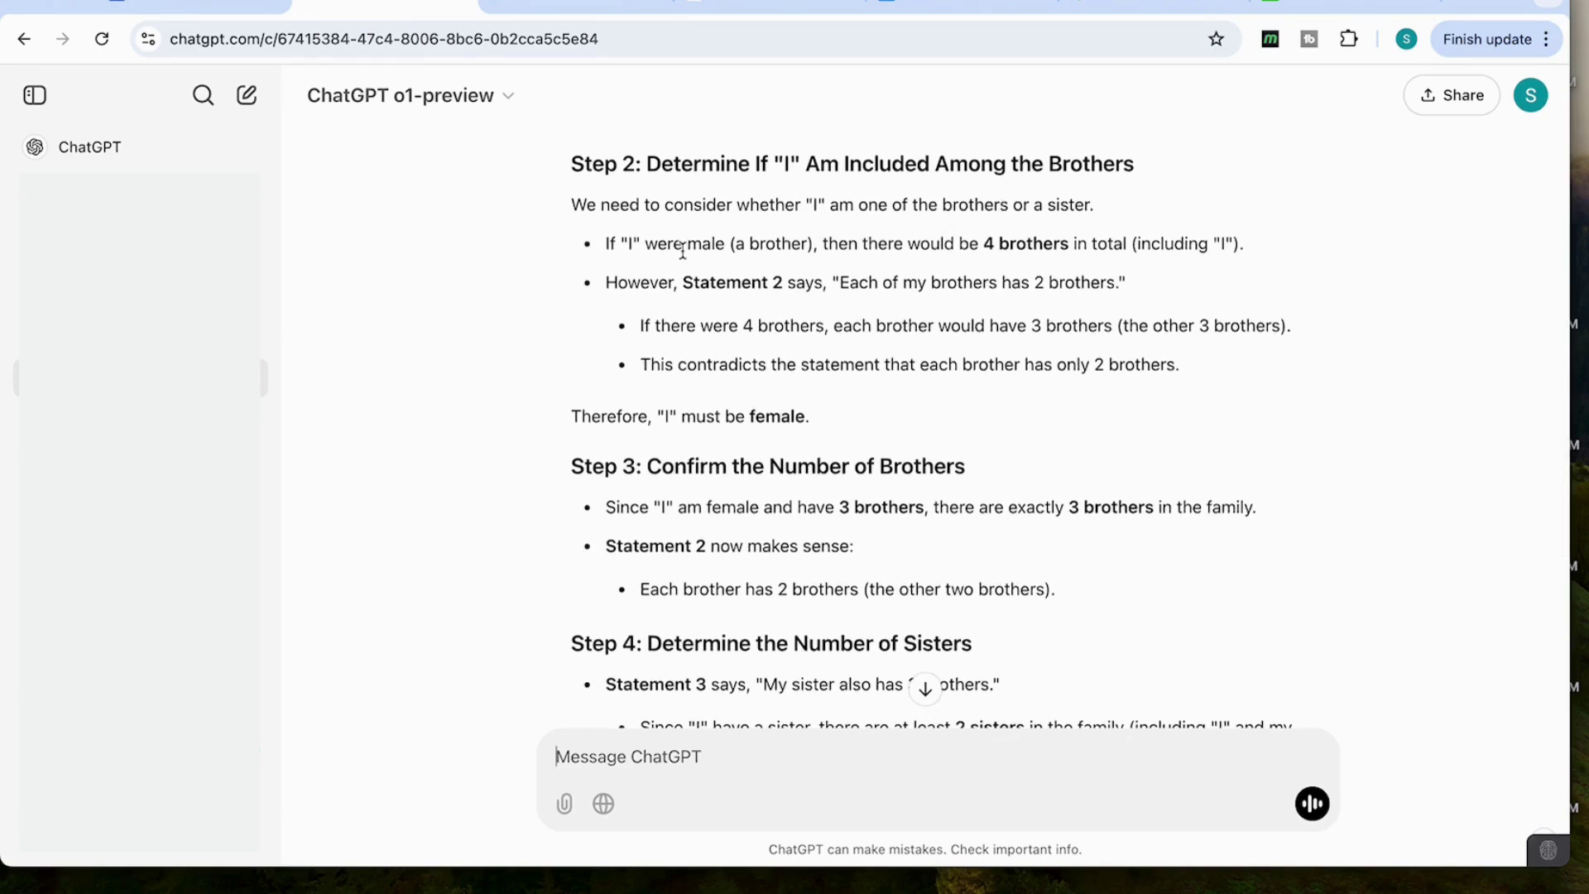
- Scroll Gemini Experimental 1121's answer up to its prompt, then return to o1-preview's answer
{"action": "key", "text": "ctrl+shift+Tab"}
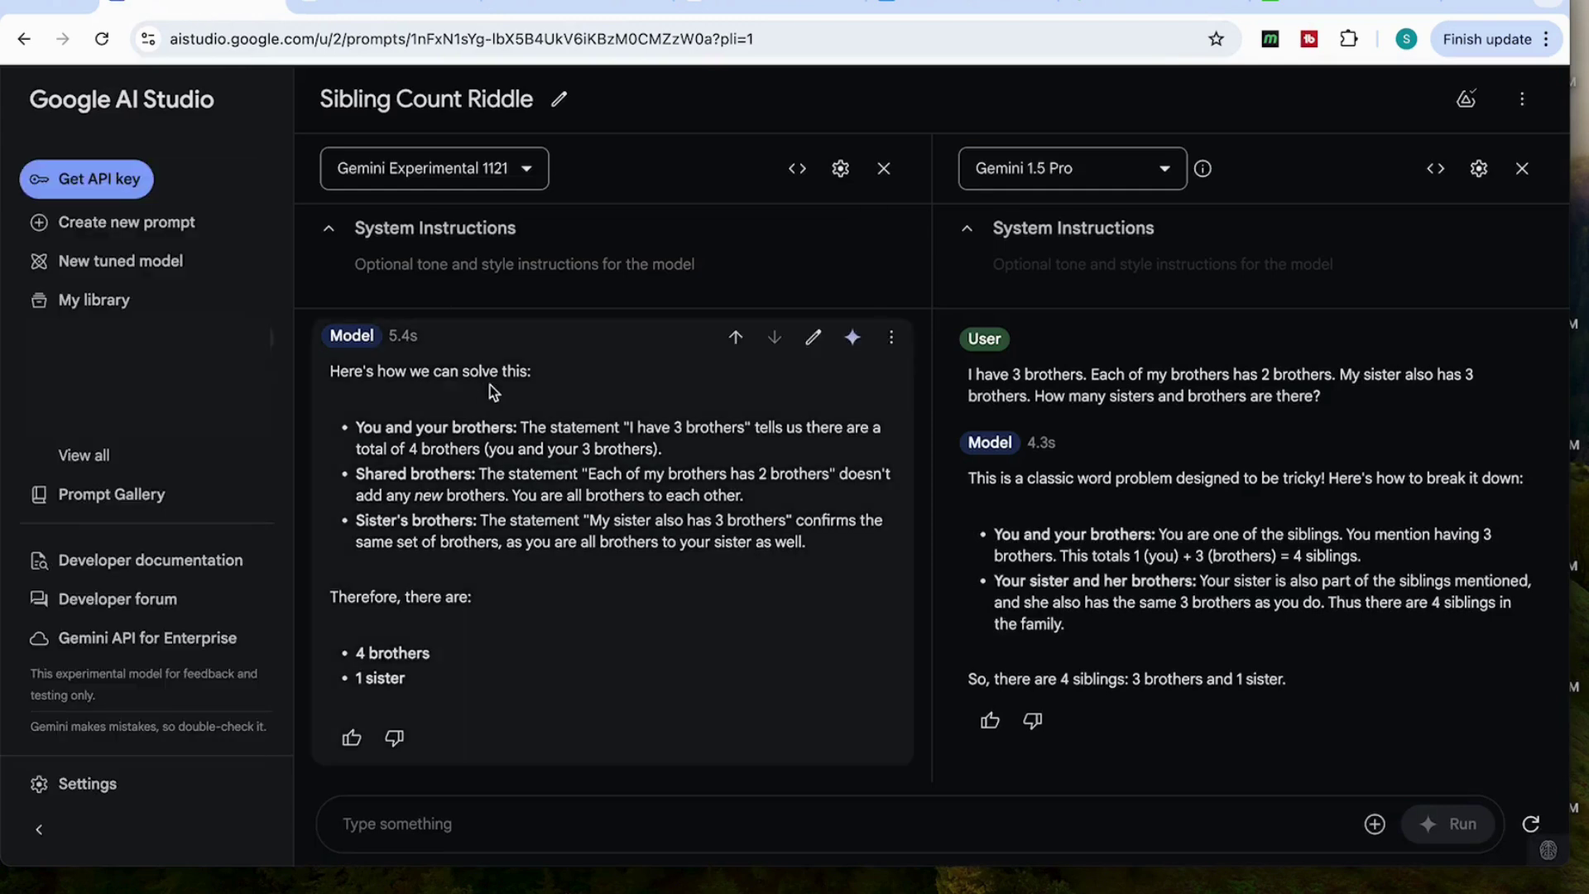
{"action": "scroll", "coordinate": [546, 563], "scroll_direction": "up", "scroll_amount": 1}
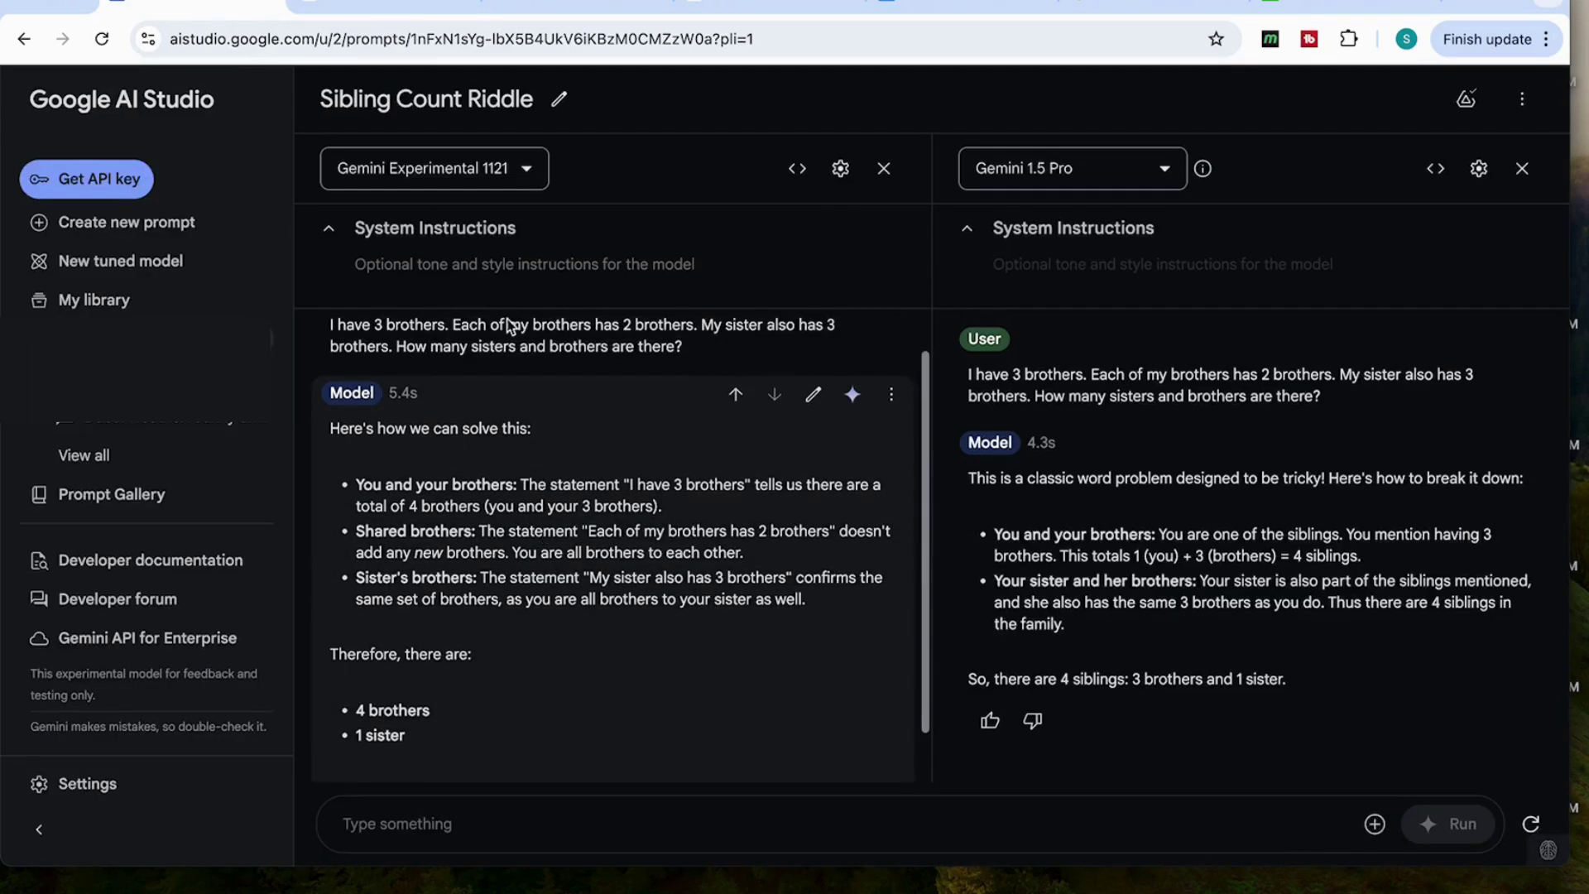
{"action": "key", "text": "ctrl+Tab"}
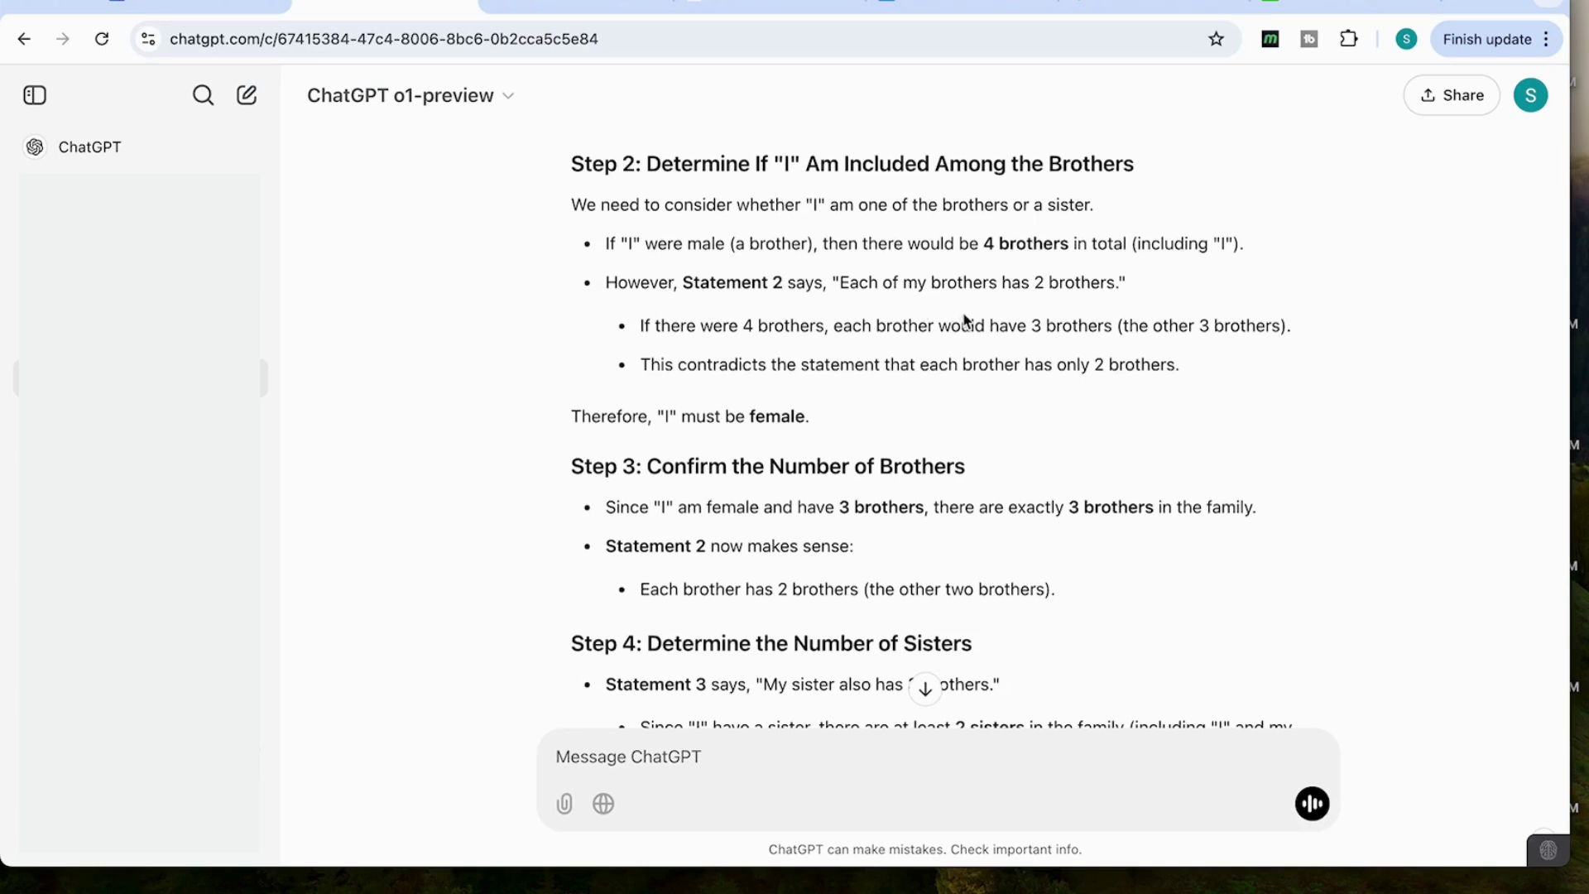
{"action": "scroll", "coordinate": [930, 372], "scroll_direction": "down", "scroll_amount": 1}
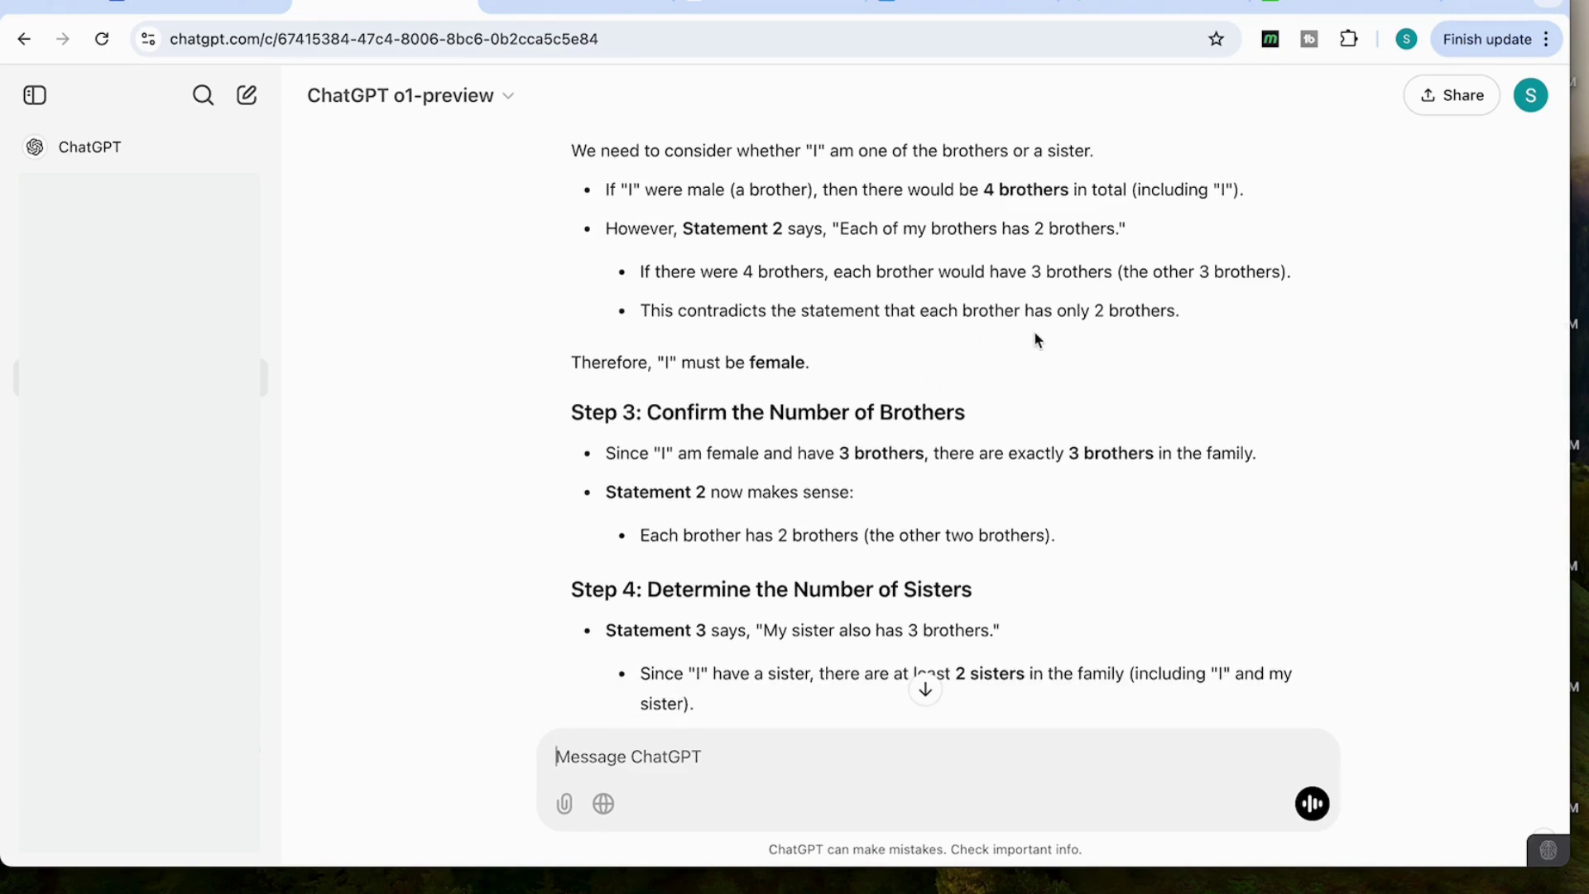
{"action": "scroll", "coordinate": [1034, 330], "scroll_direction": "down", "scroll_amount": 1}
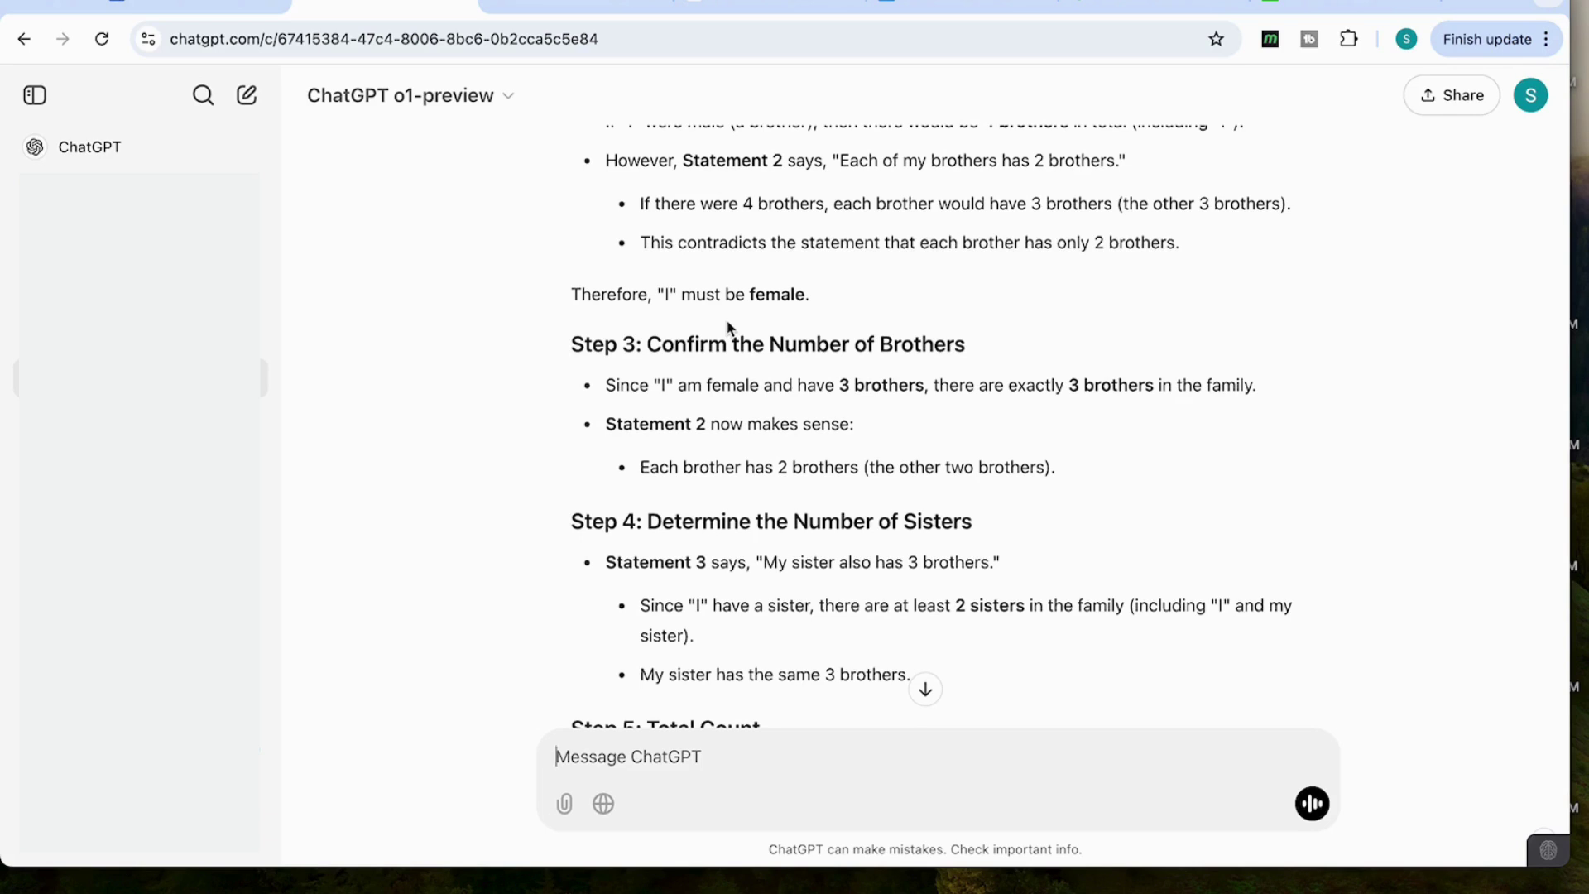
{"action": "scroll", "coordinate": [732, 333], "scroll_direction": "down", "scroll_amount": 2}
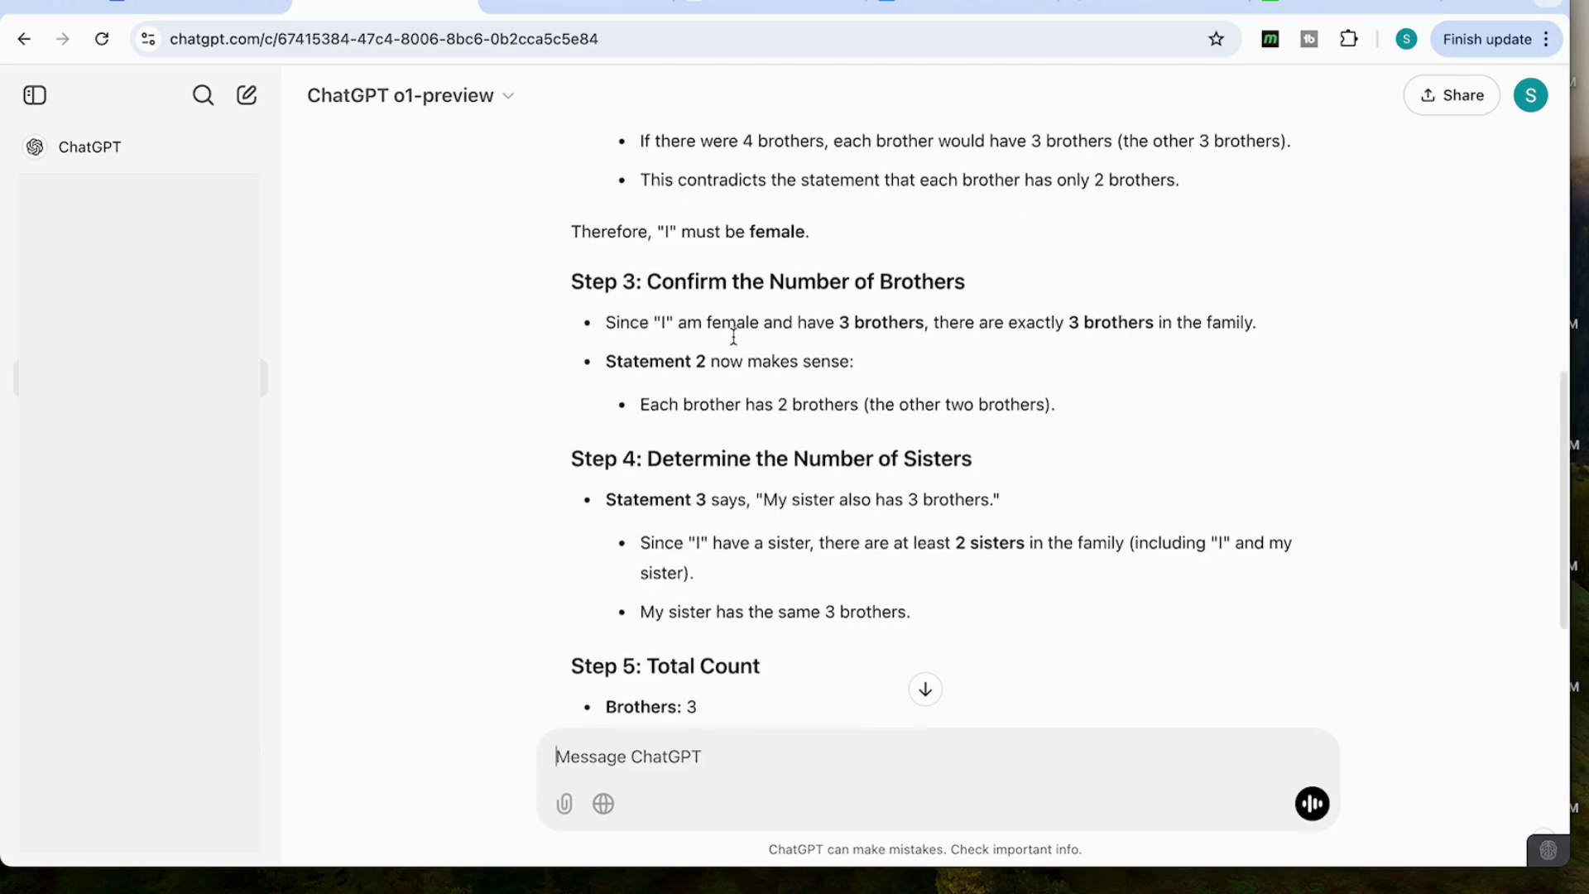
{"action": "scroll", "coordinate": [725, 428], "scroll_direction": "down", "scroll_amount": 4}
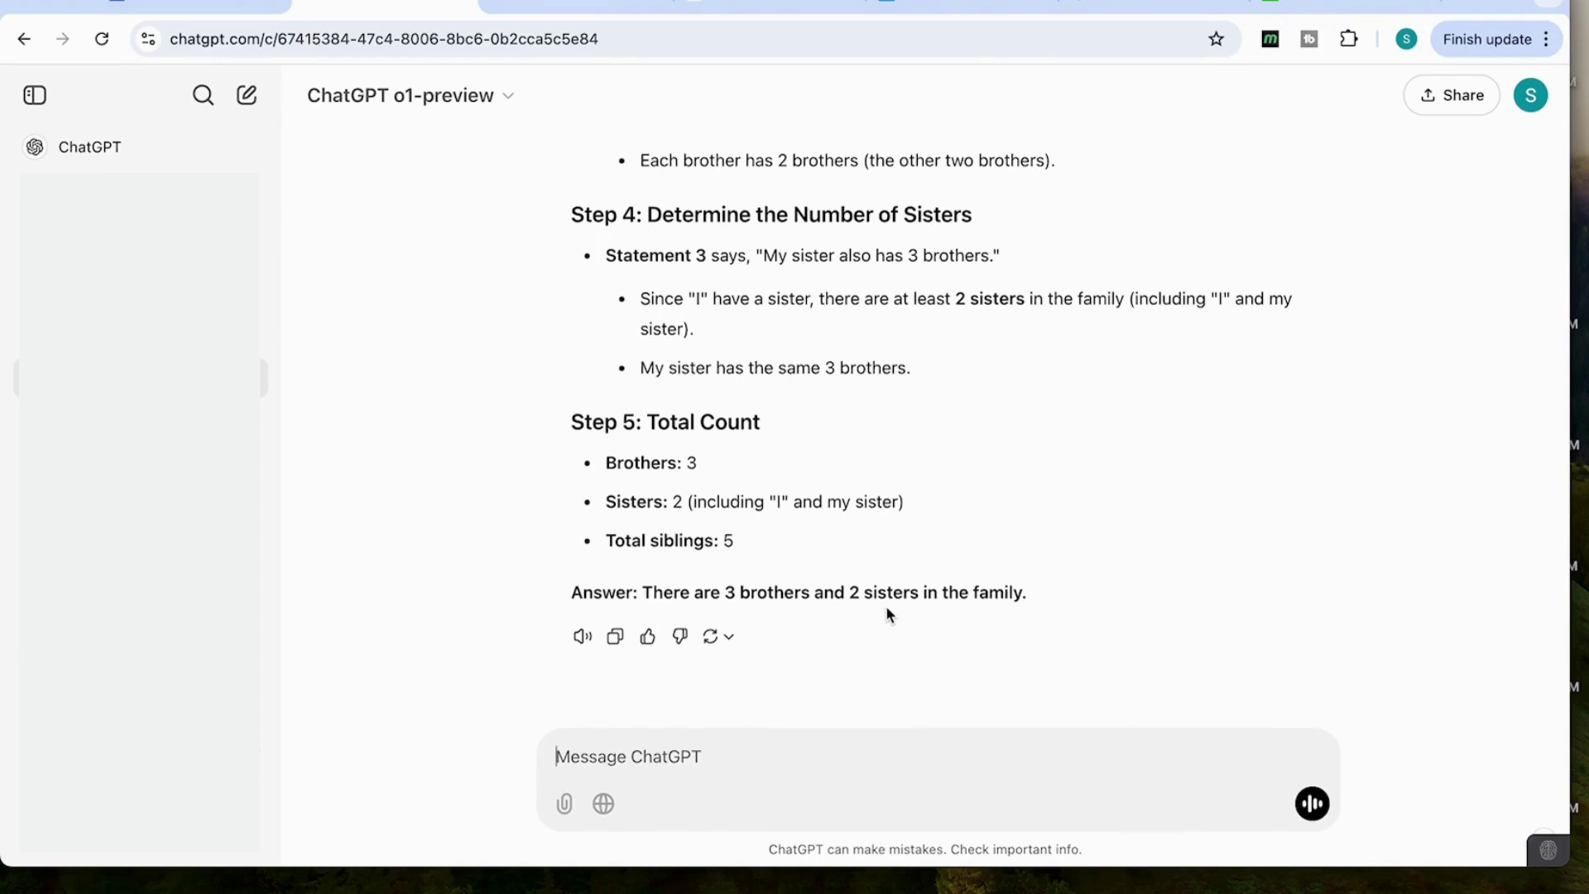
{"action": "left_click", "coordinate": [228, 10]}
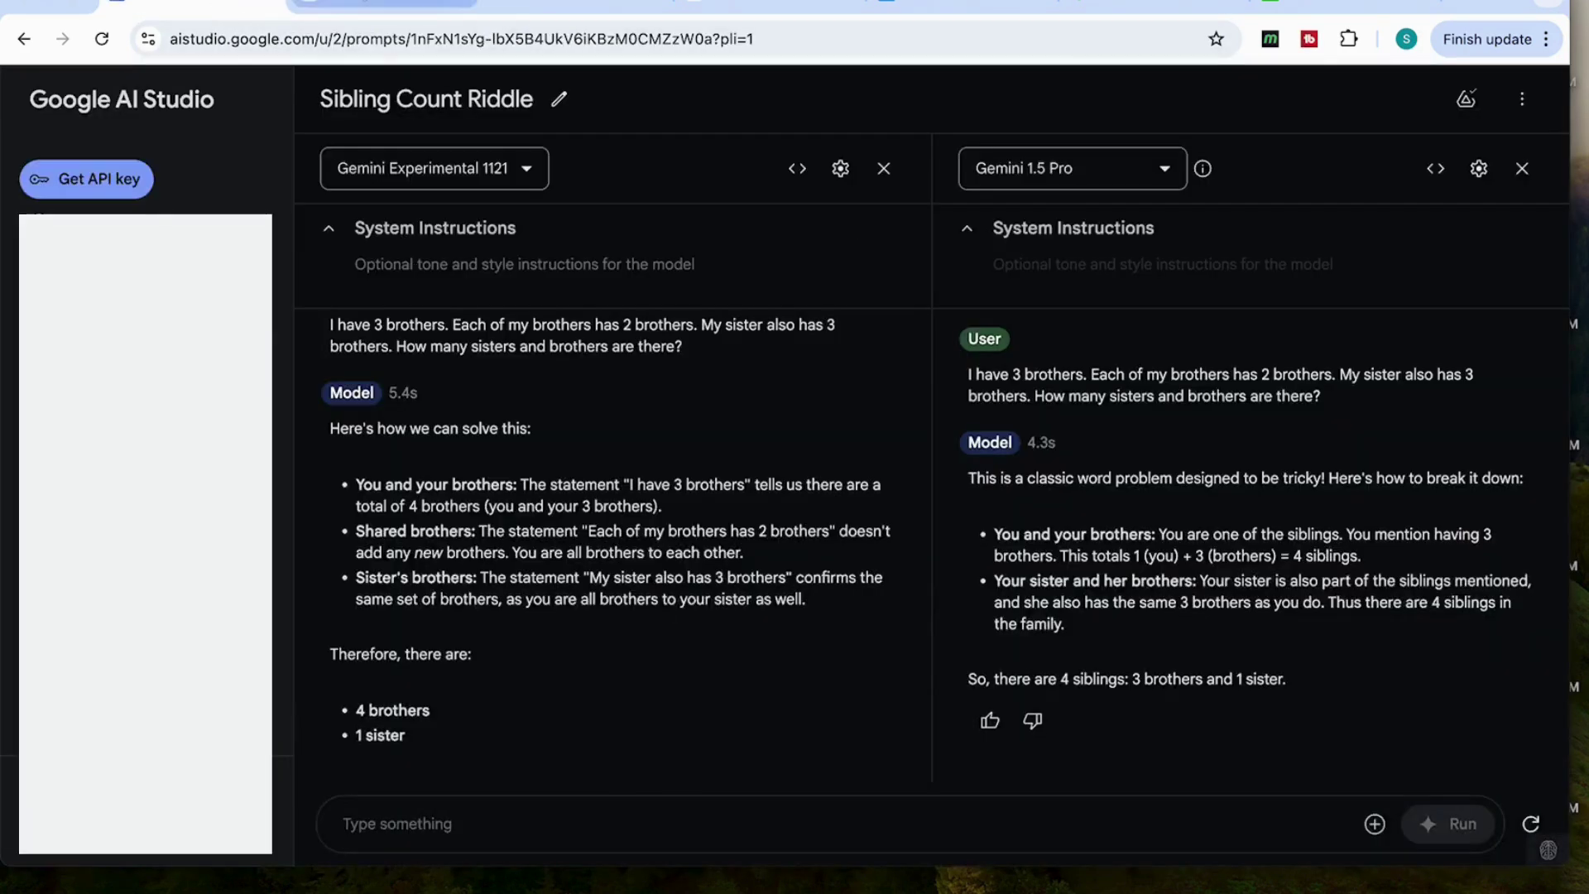
{"action": "left_click", "coordinate": [383, 8]}
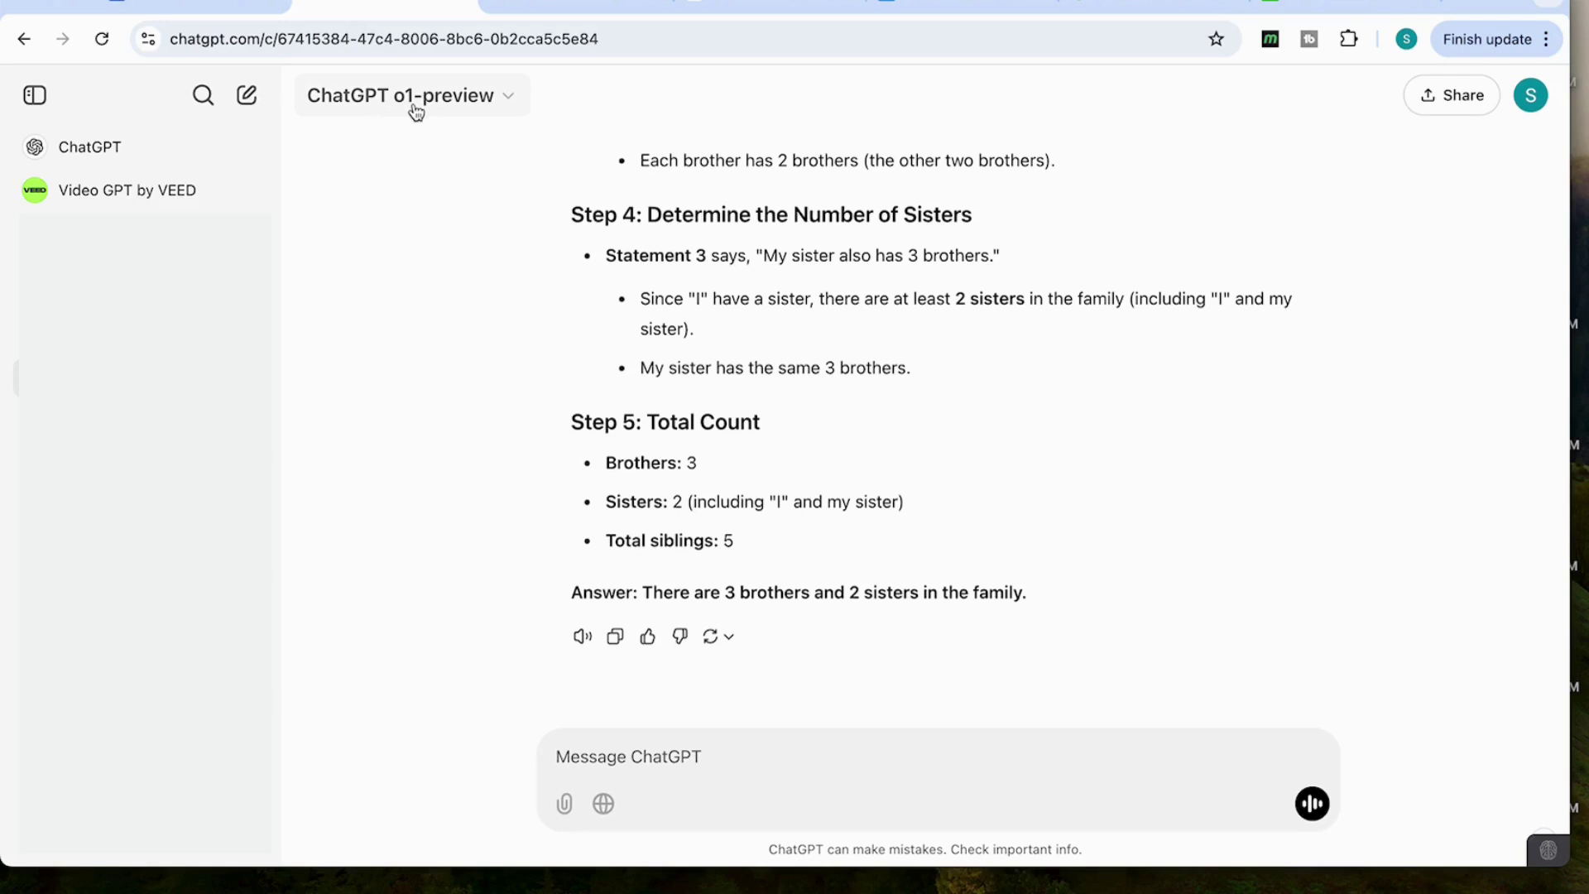
- Attach the table screenshot, paste the key-insights request, and run it on both Gemini models
{"action": "left_click", "coordinate": [226, 9]}
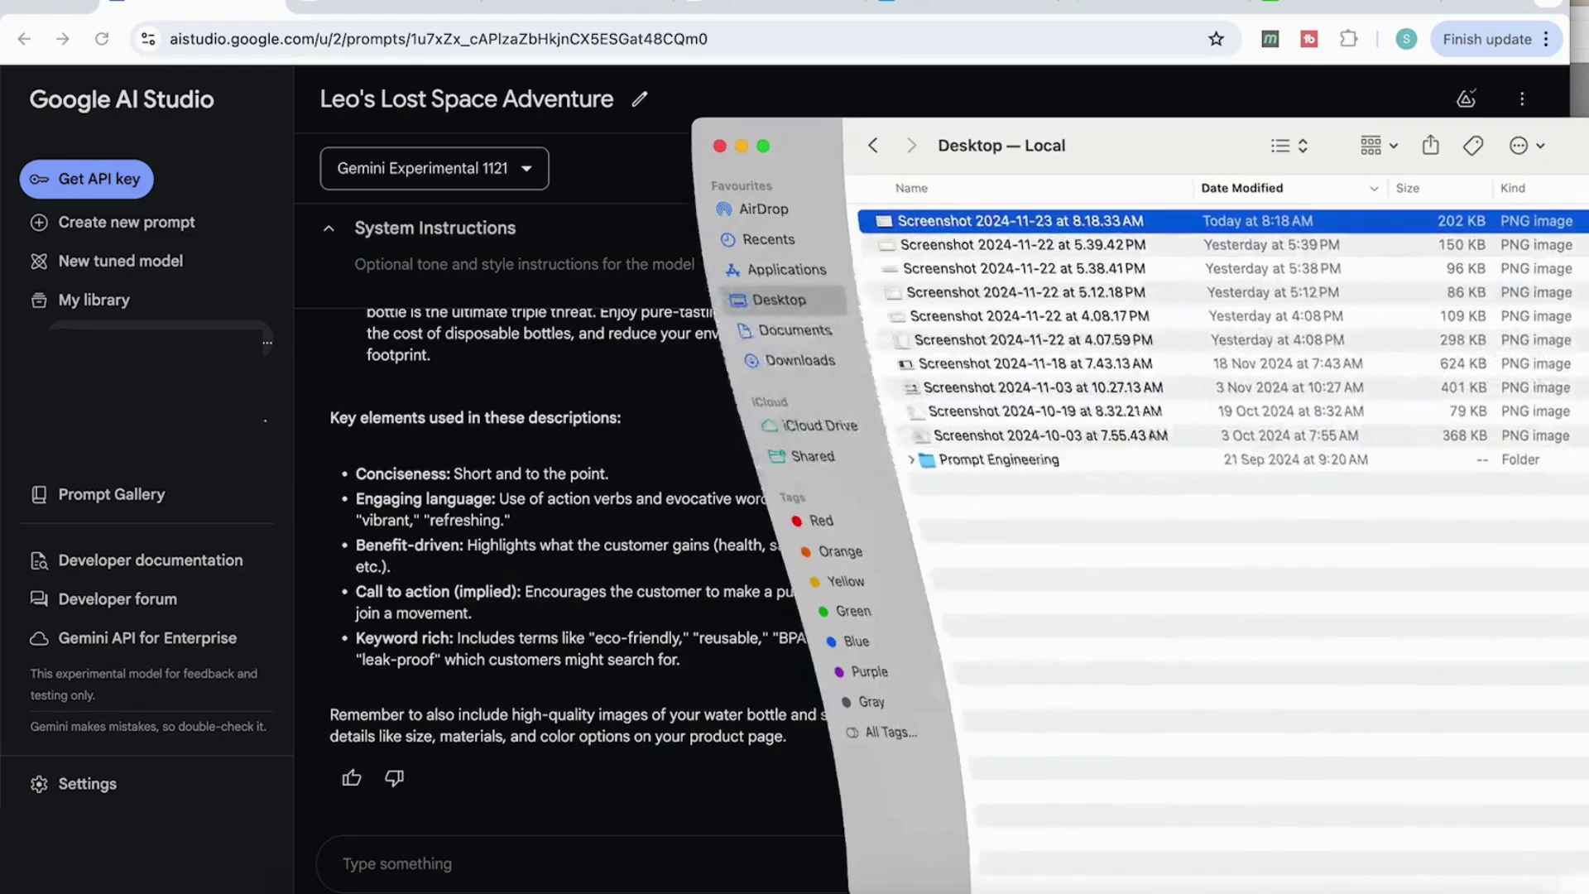
{"action": "left_click_drag", "start_coordinate": [984, 223], "coordinate": [486, 877]}
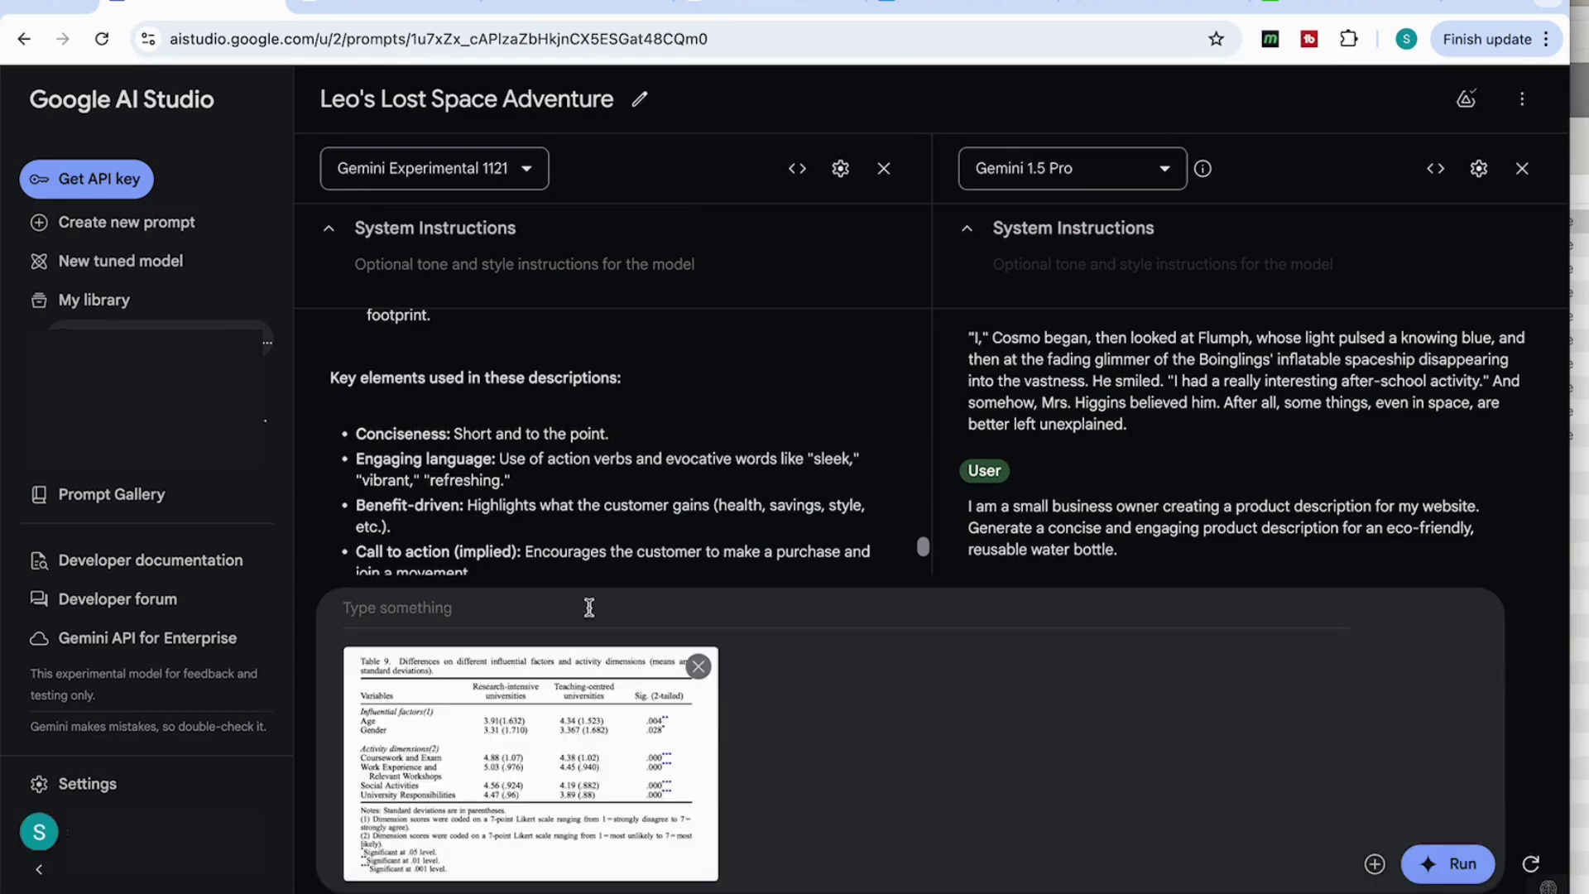
{"action": "left_click", "coordinate": [589, 607]}
{"action": "type", "text": "analyze this table and provide me with the key insights"}
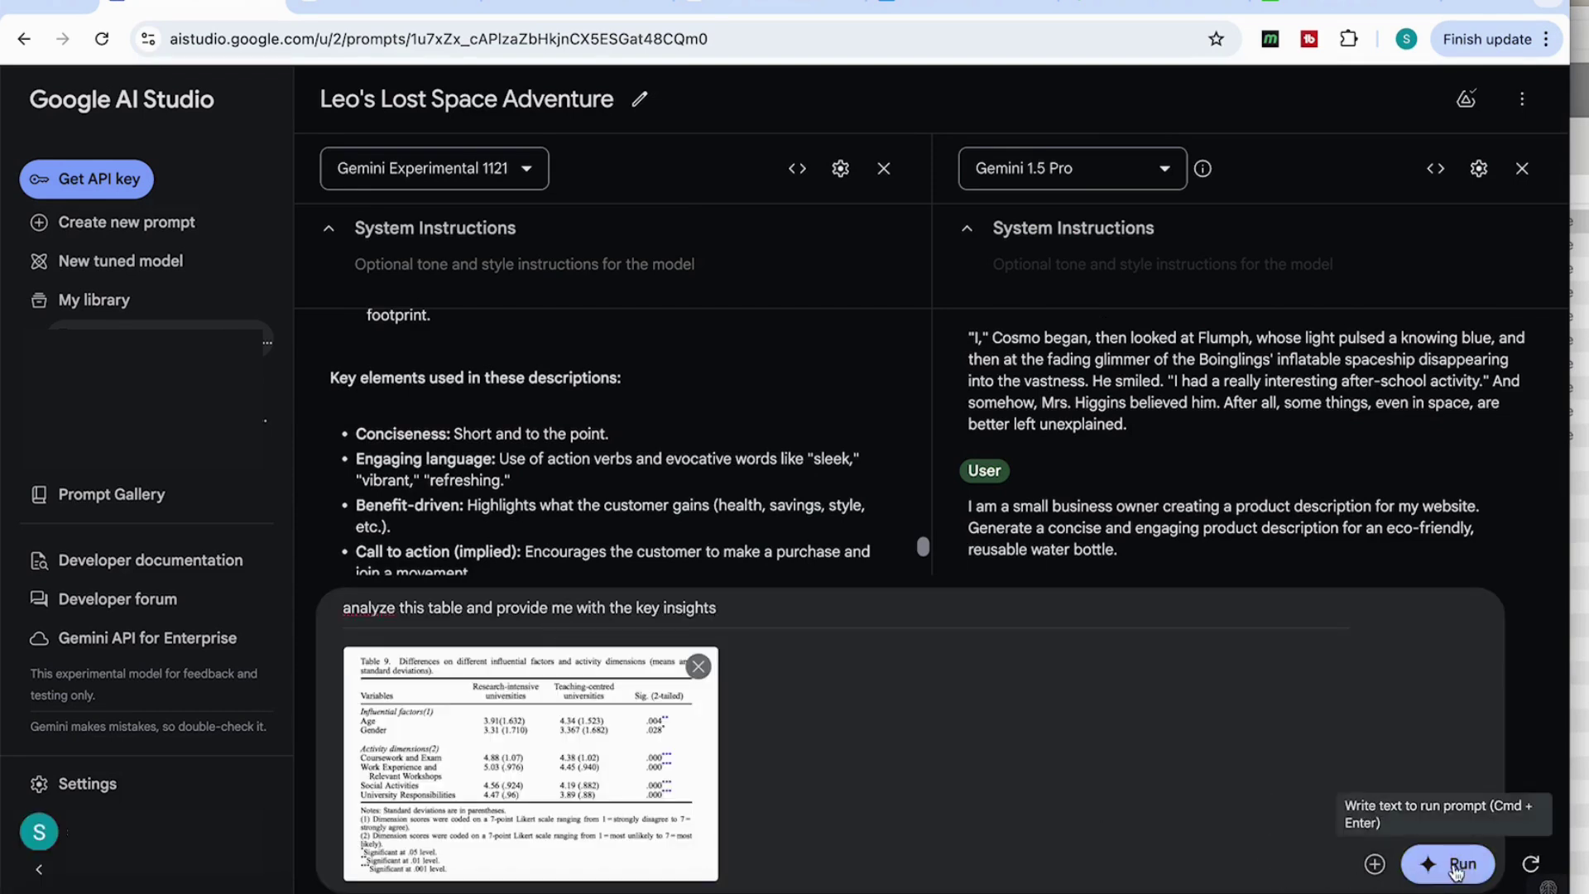
{"action": "left_click", "coordinate": [1448, 863]}
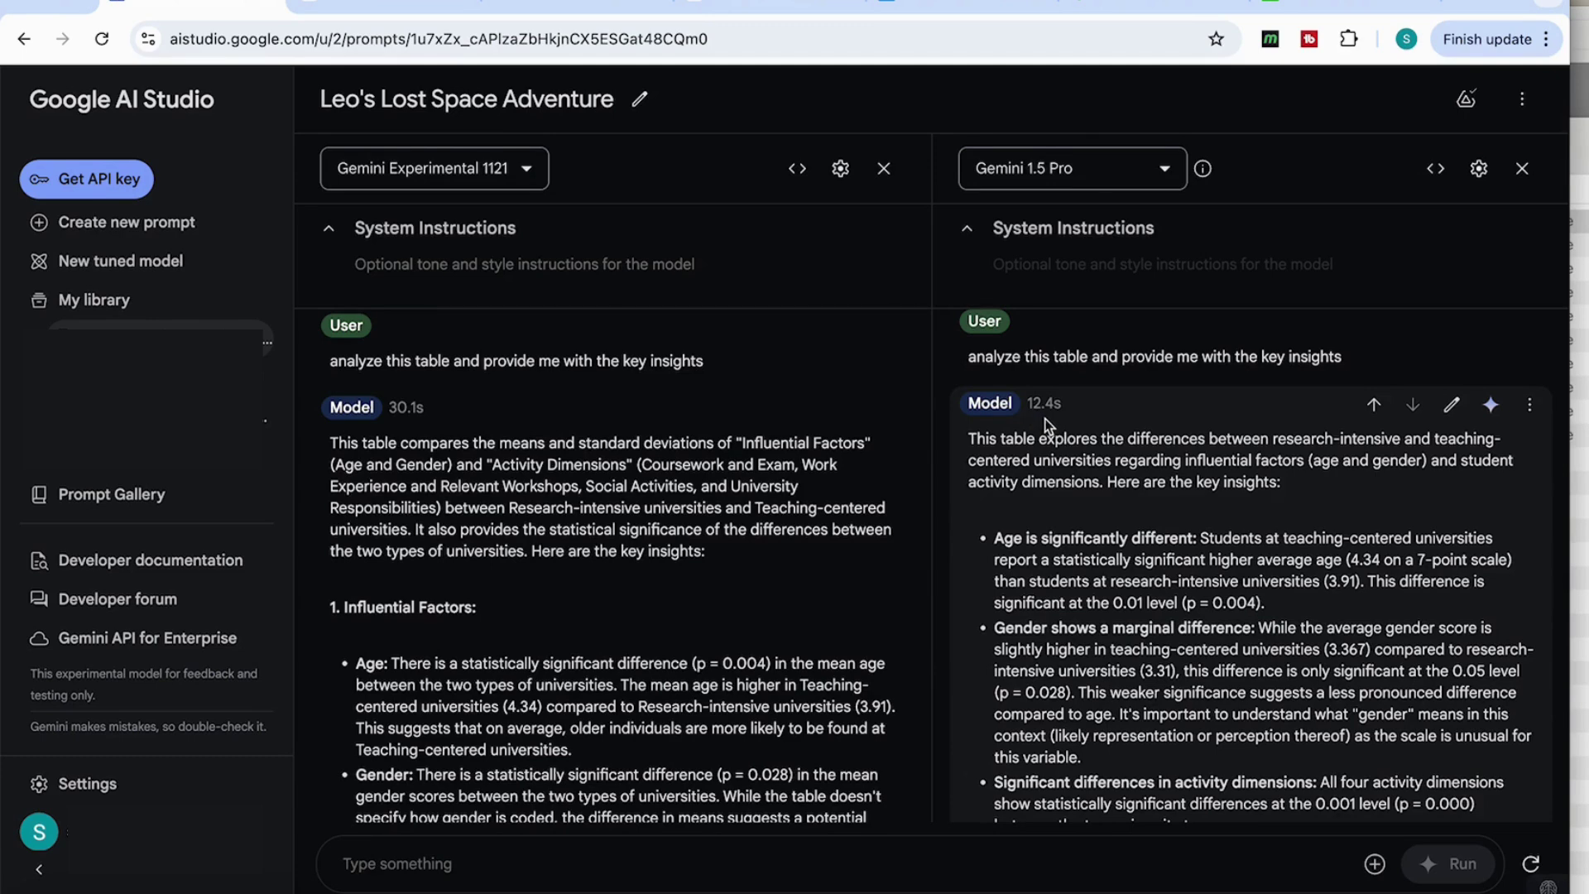
- Scroll Gemini 1.5 Pro's table insights to its conclusion about research-intensive universities
{"action": "scroll", "coordinate": [1047, 423], "scroll_direction": "down", "scroll_amount": 2}
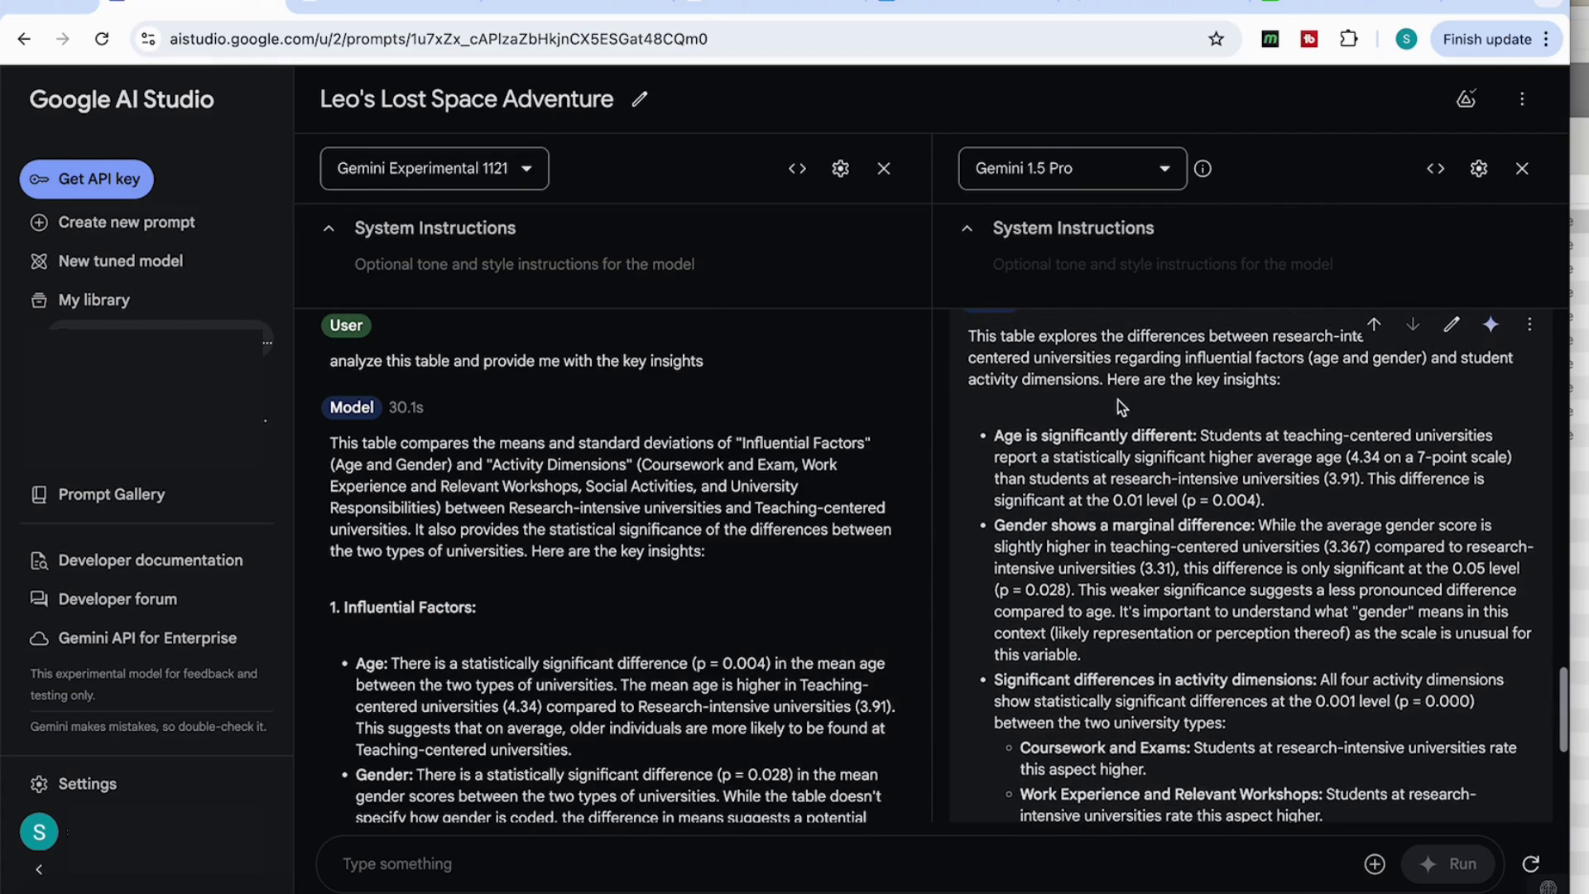
{"action": "scroll", "coordinate": [1121, 408], "scroll_direction": "up", "scroll_amount": 1}
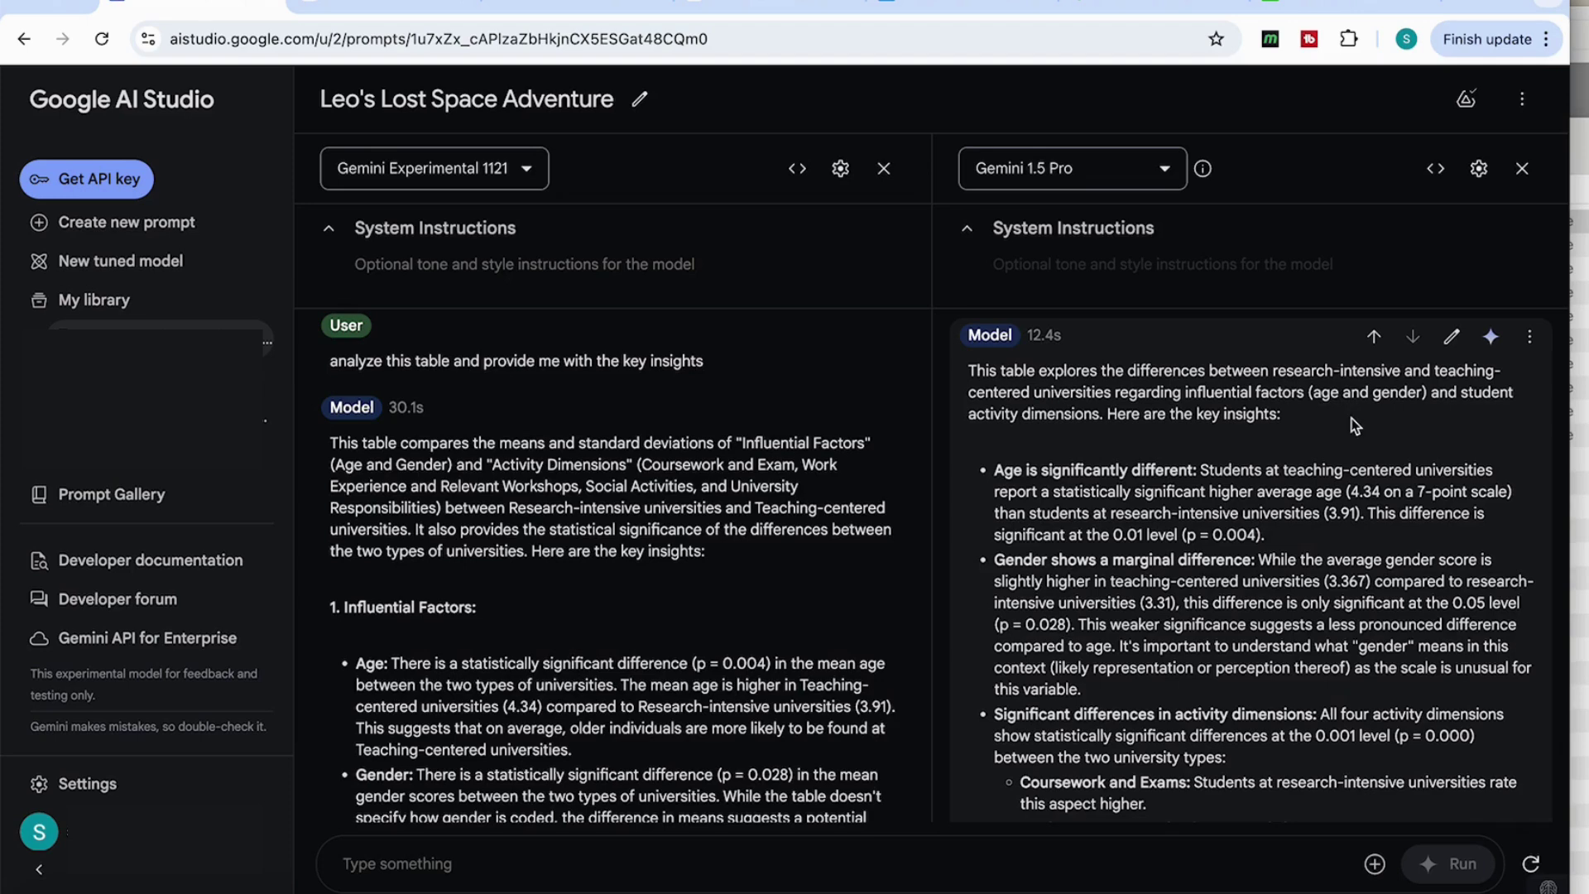
{"action": "scroll", "coordinate": [1139, 449], "scroll_direction": "down", "scroll_amount": 2}
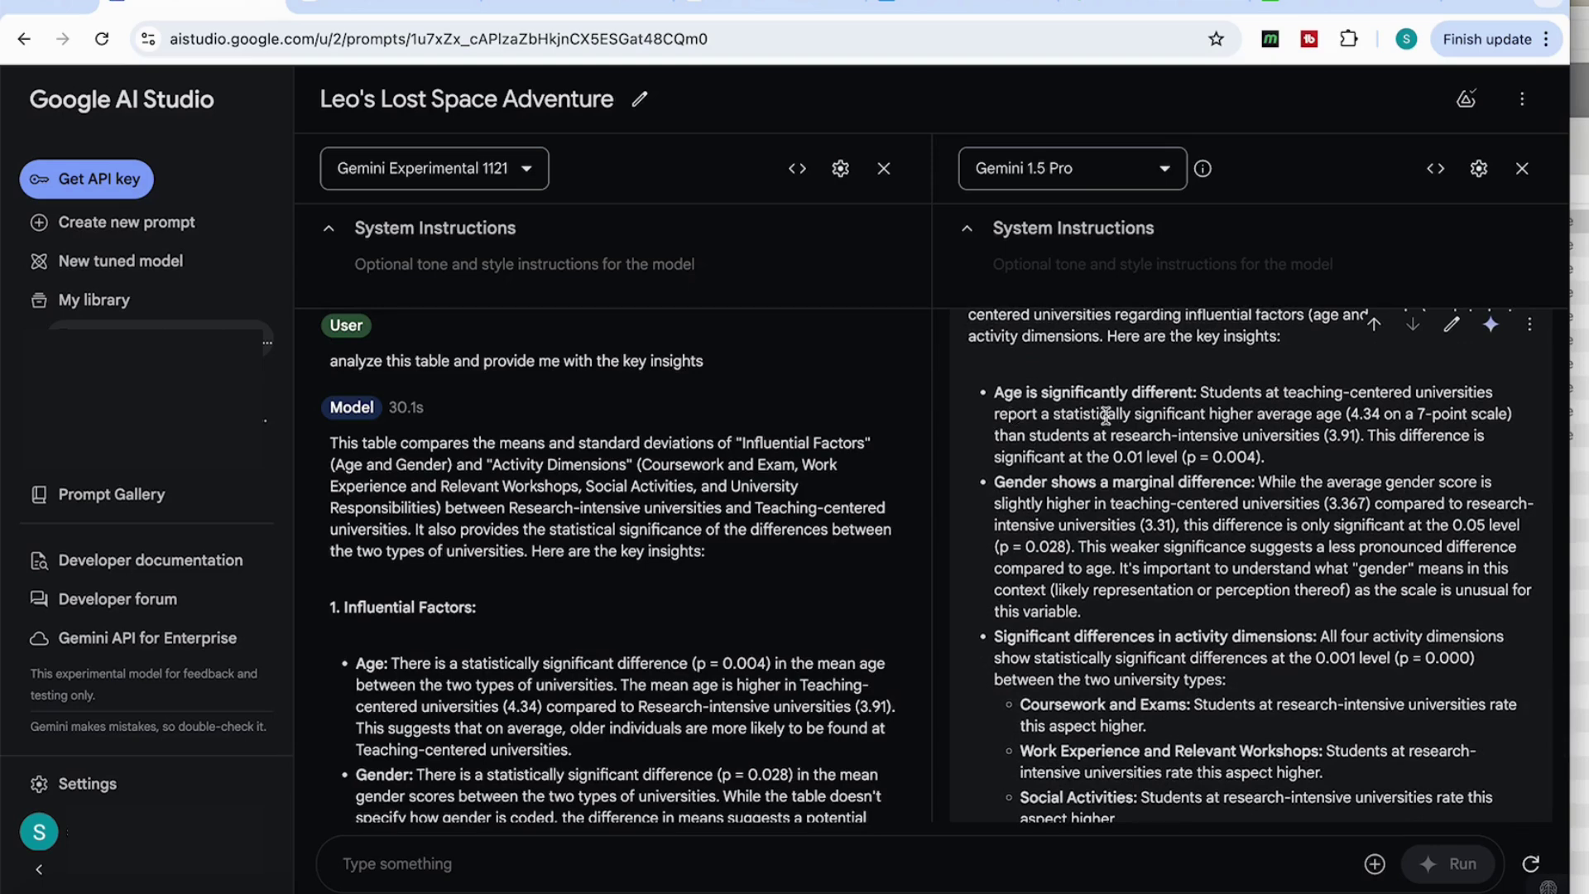
{"action": "scroll", "coordinate": [1106, 415], "scroll_direction": "down", "scroll_amount": 2}
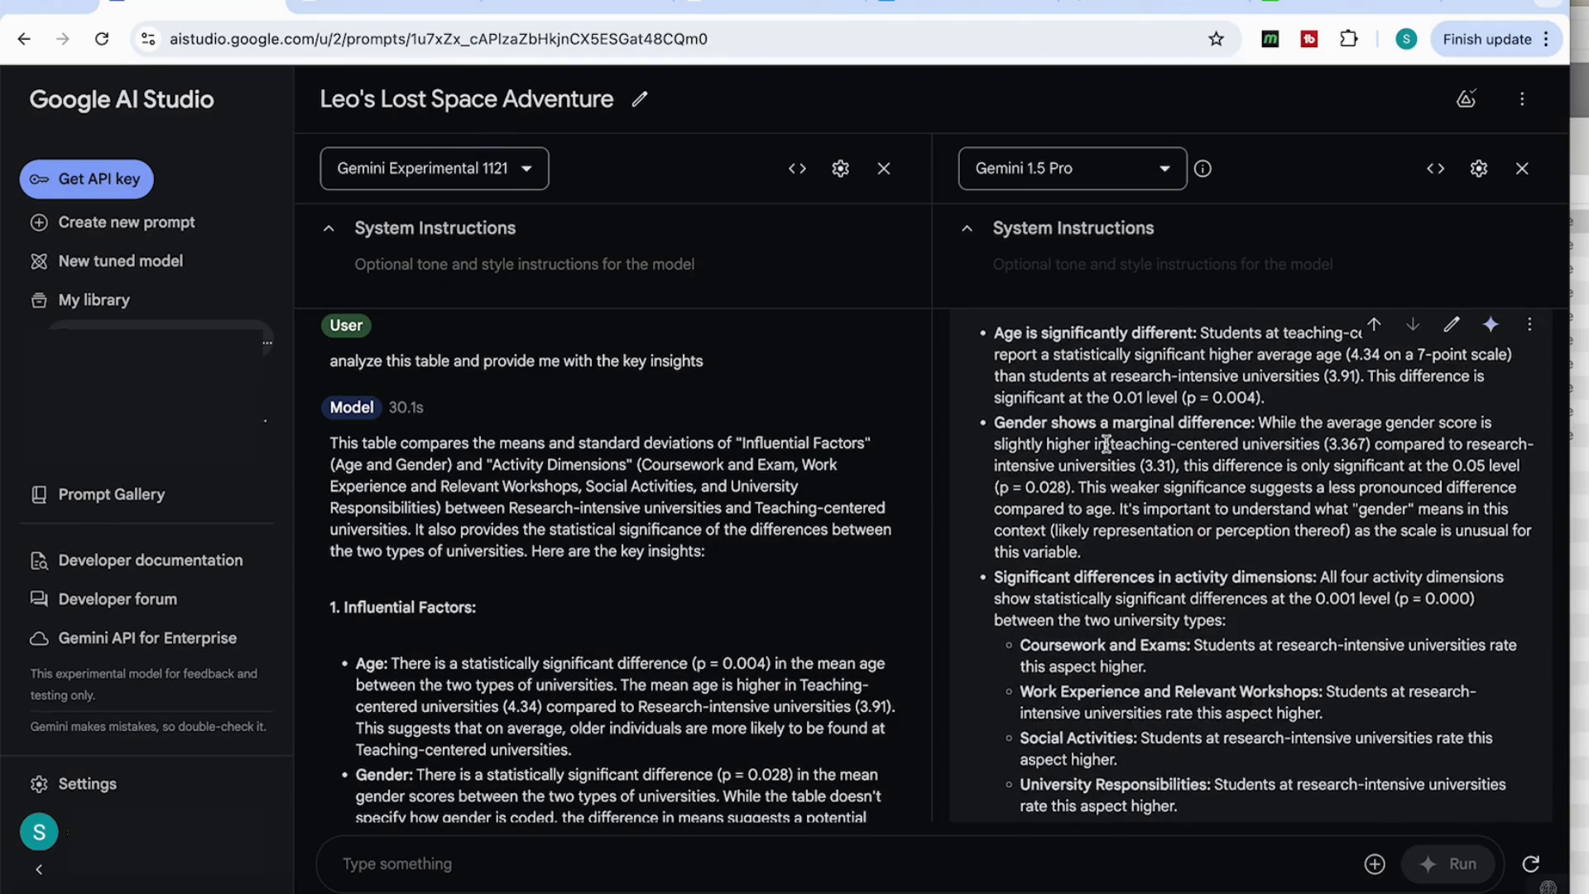
{"action": "scroll", "coordinate": [1106, 445], "scroll_direction": "down", "scroll_amount": 4}
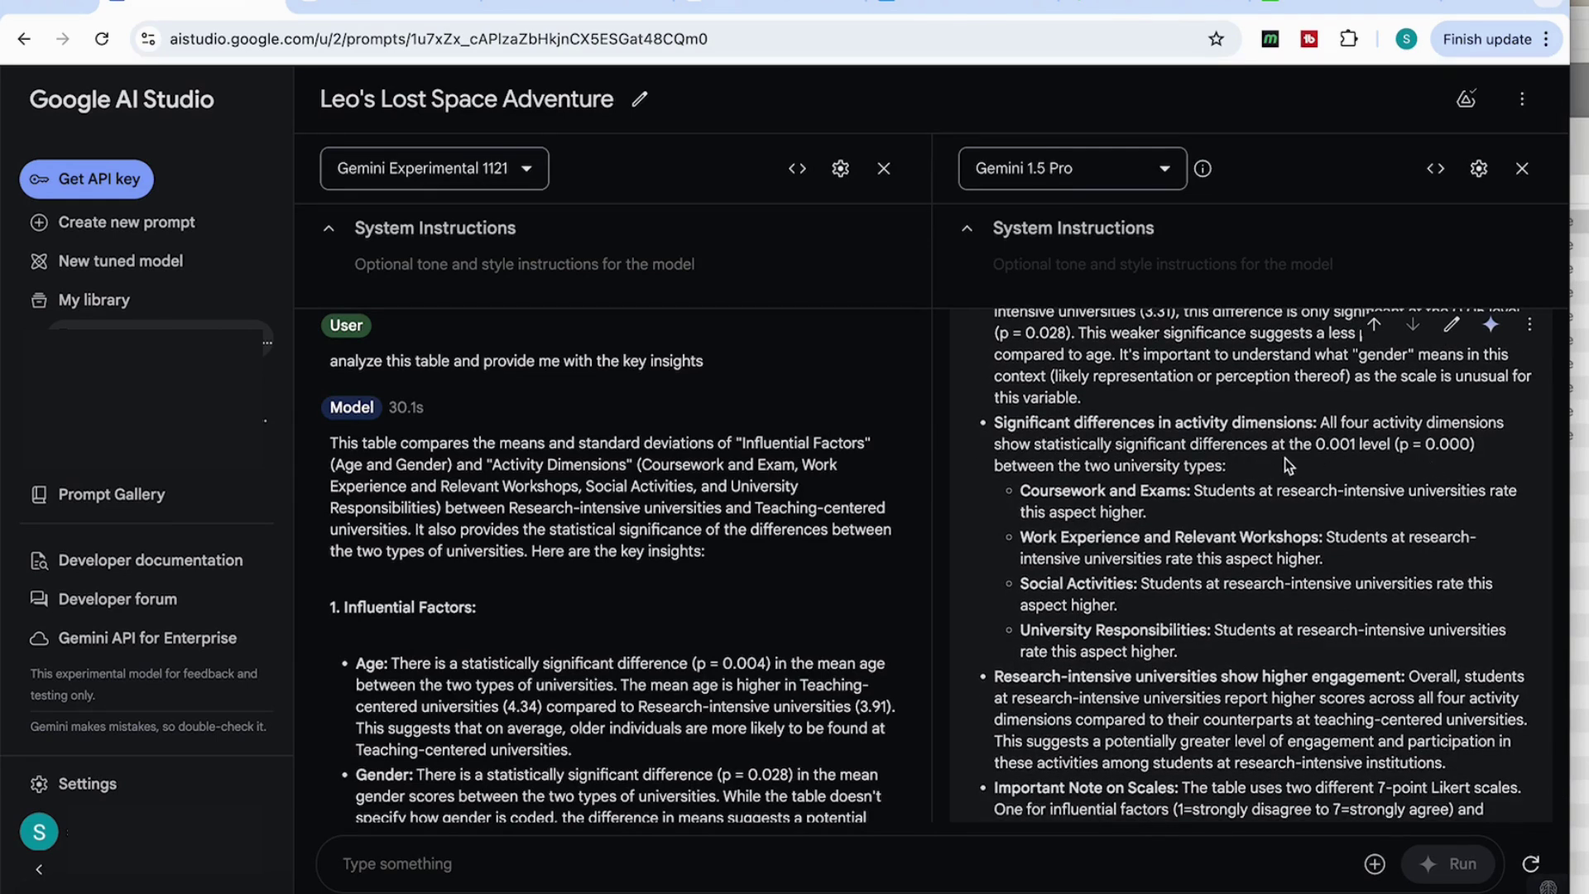
{"action": "scroll", "coordinate": [1330, 459], "scroll_direction": "down", "scroll_amount": 3}
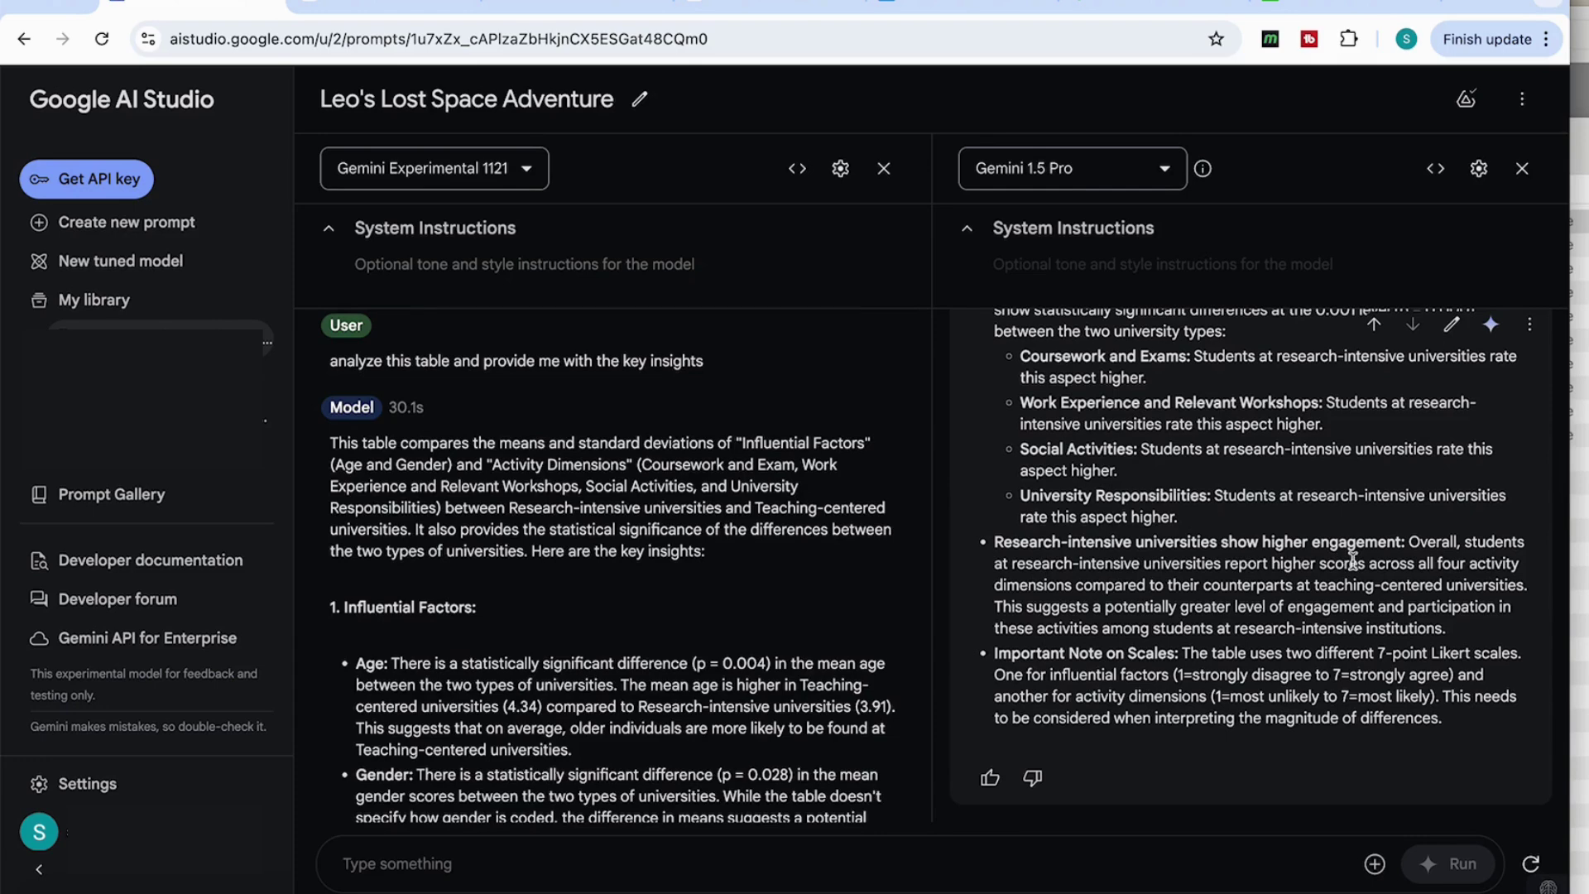
{"action": "scroll", "coordinate": [712, 710], "scroll_direction": "down", "scroll_amount": 1}
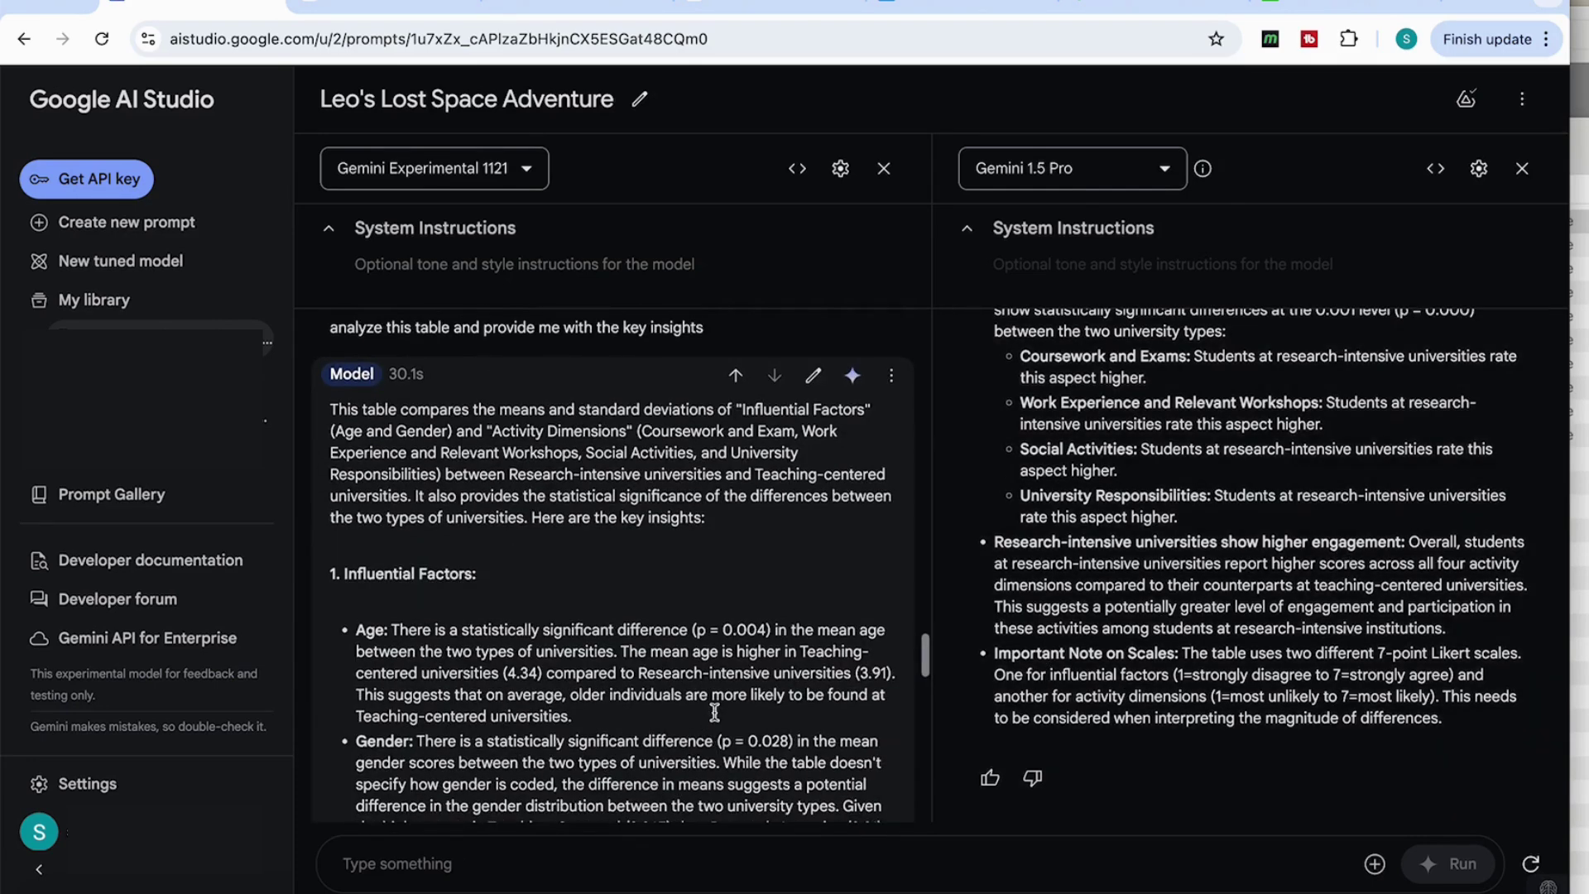
{"action": "scroll", "coordinate": [714, 711], "scroll_direction": "up", "scroll_amount": 1}
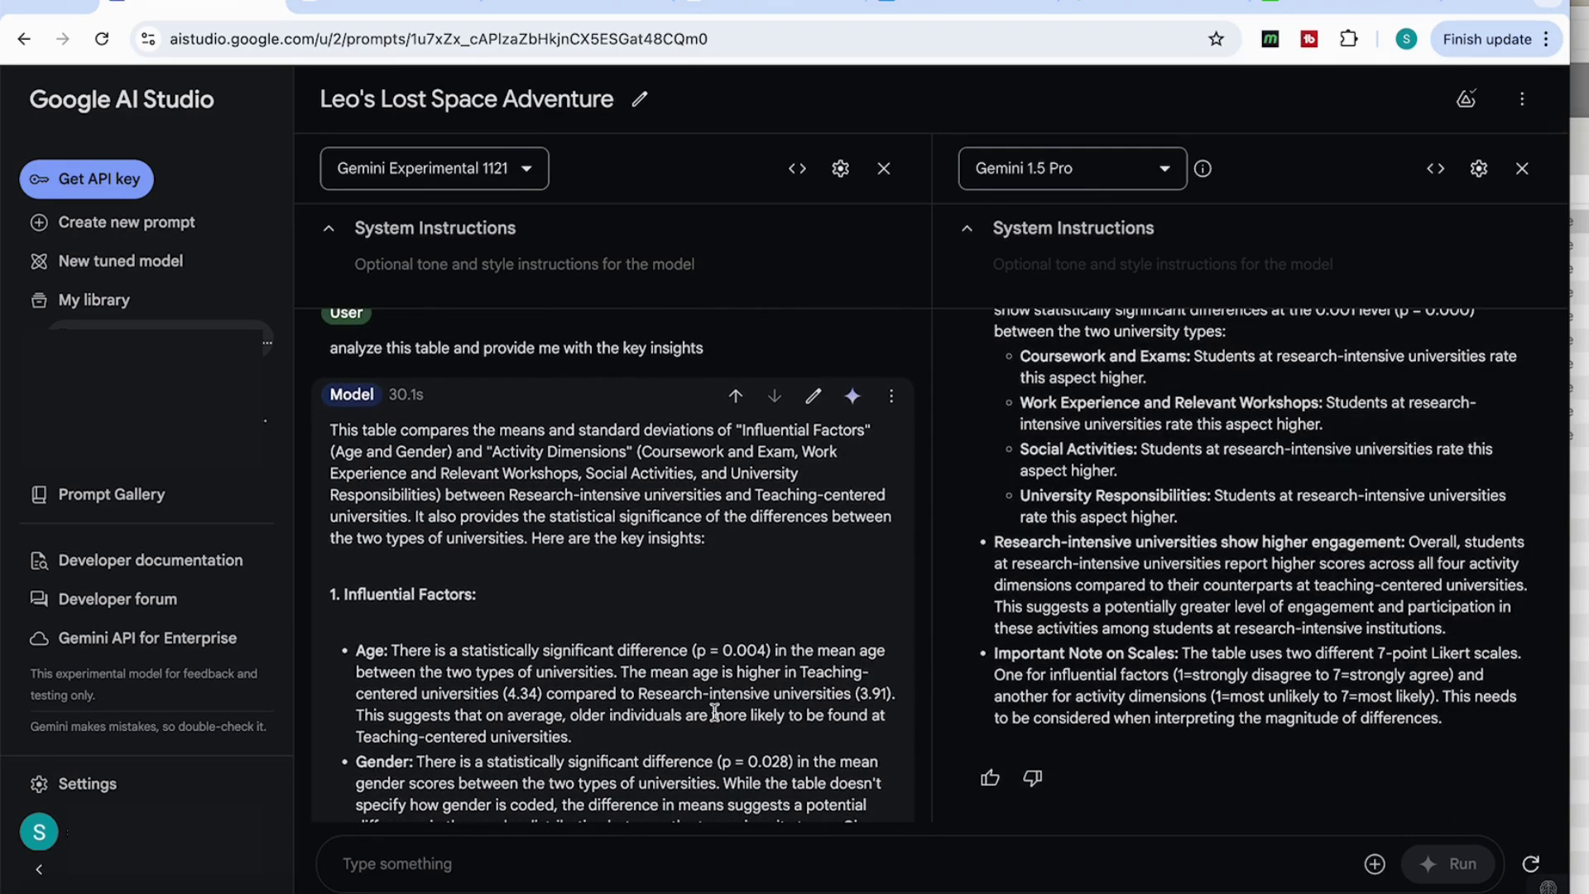
{"action": "scroll", "coordinate": [715, 712], "scroll_direction": "down", "scroll_amount": 5}
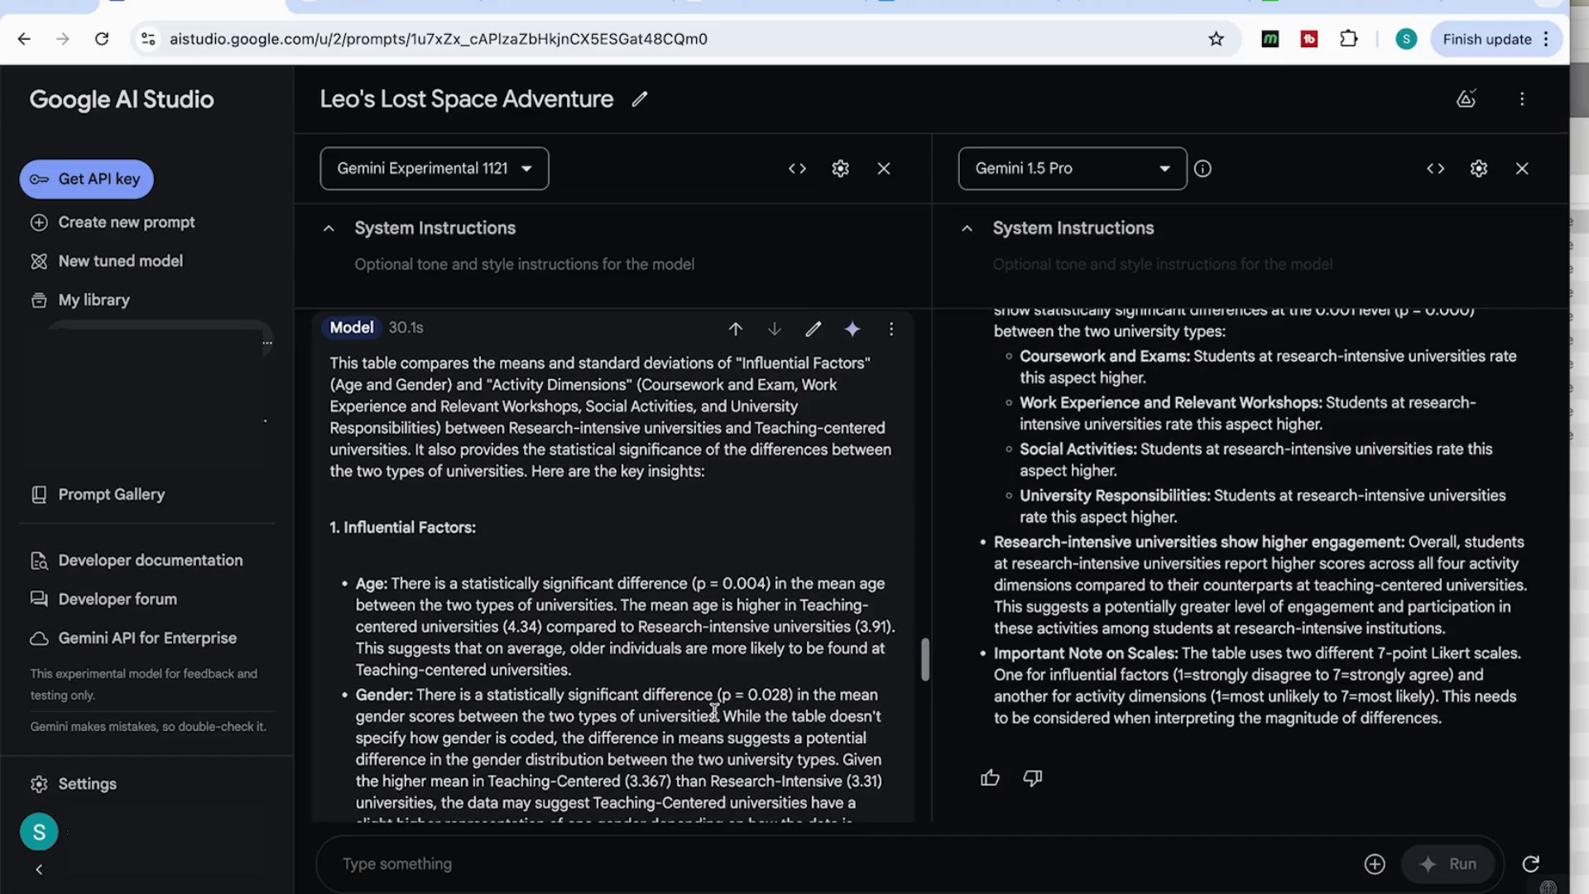
{"action": "scroll", "coordinate": [716, 715], "scroll_direction": "down", "scroll_amount": 10}
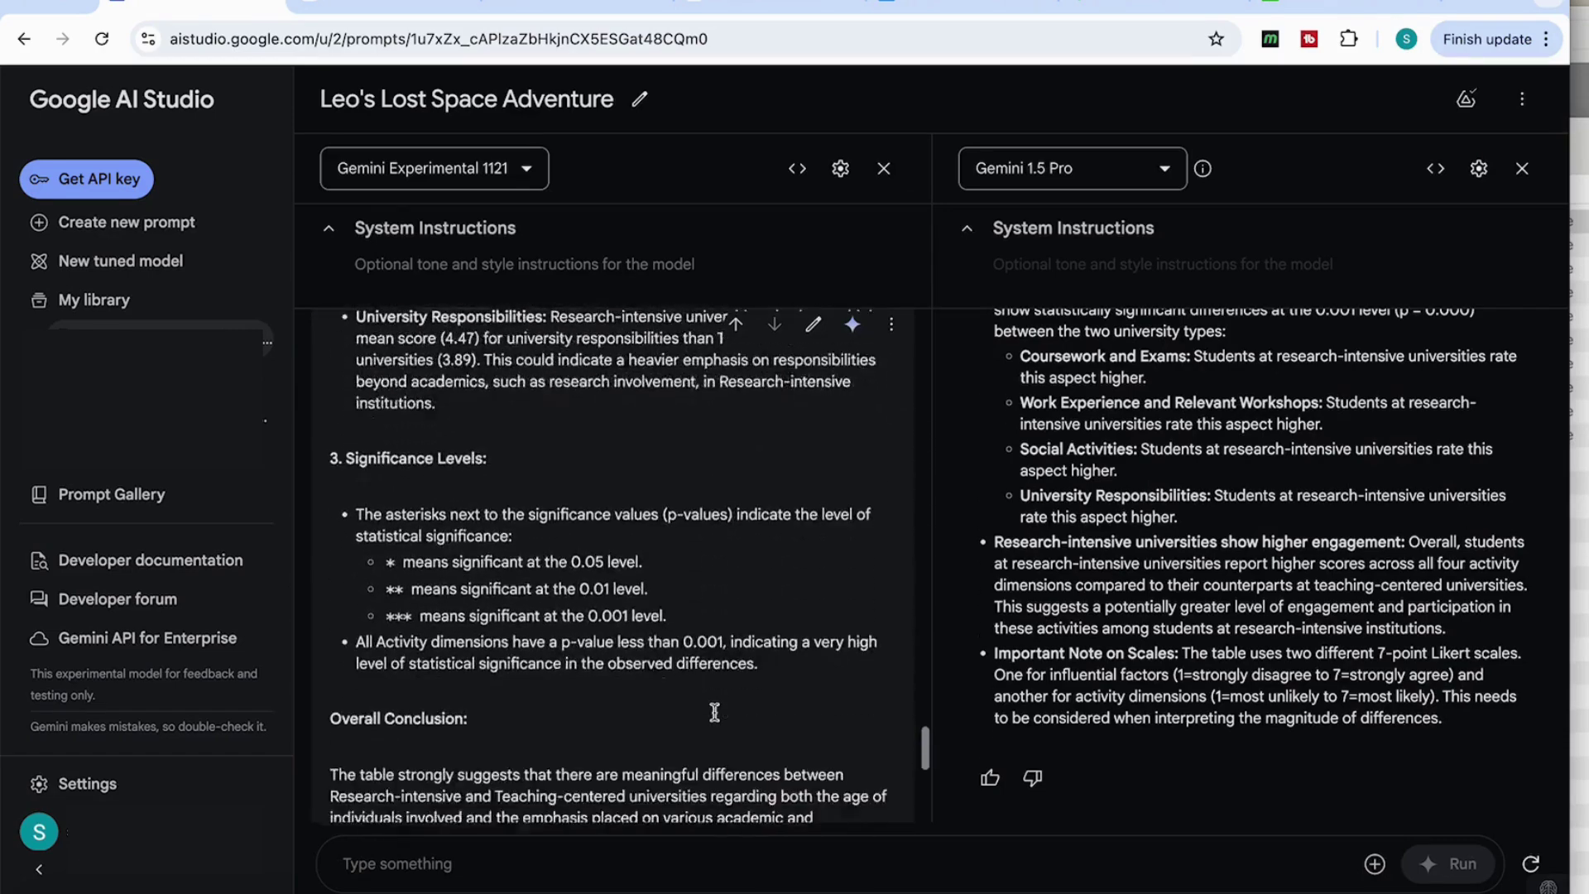
{"action": "scroll", "coordinate": [714, 712], "scroll_direction": "up", "scroll_amount": 8}
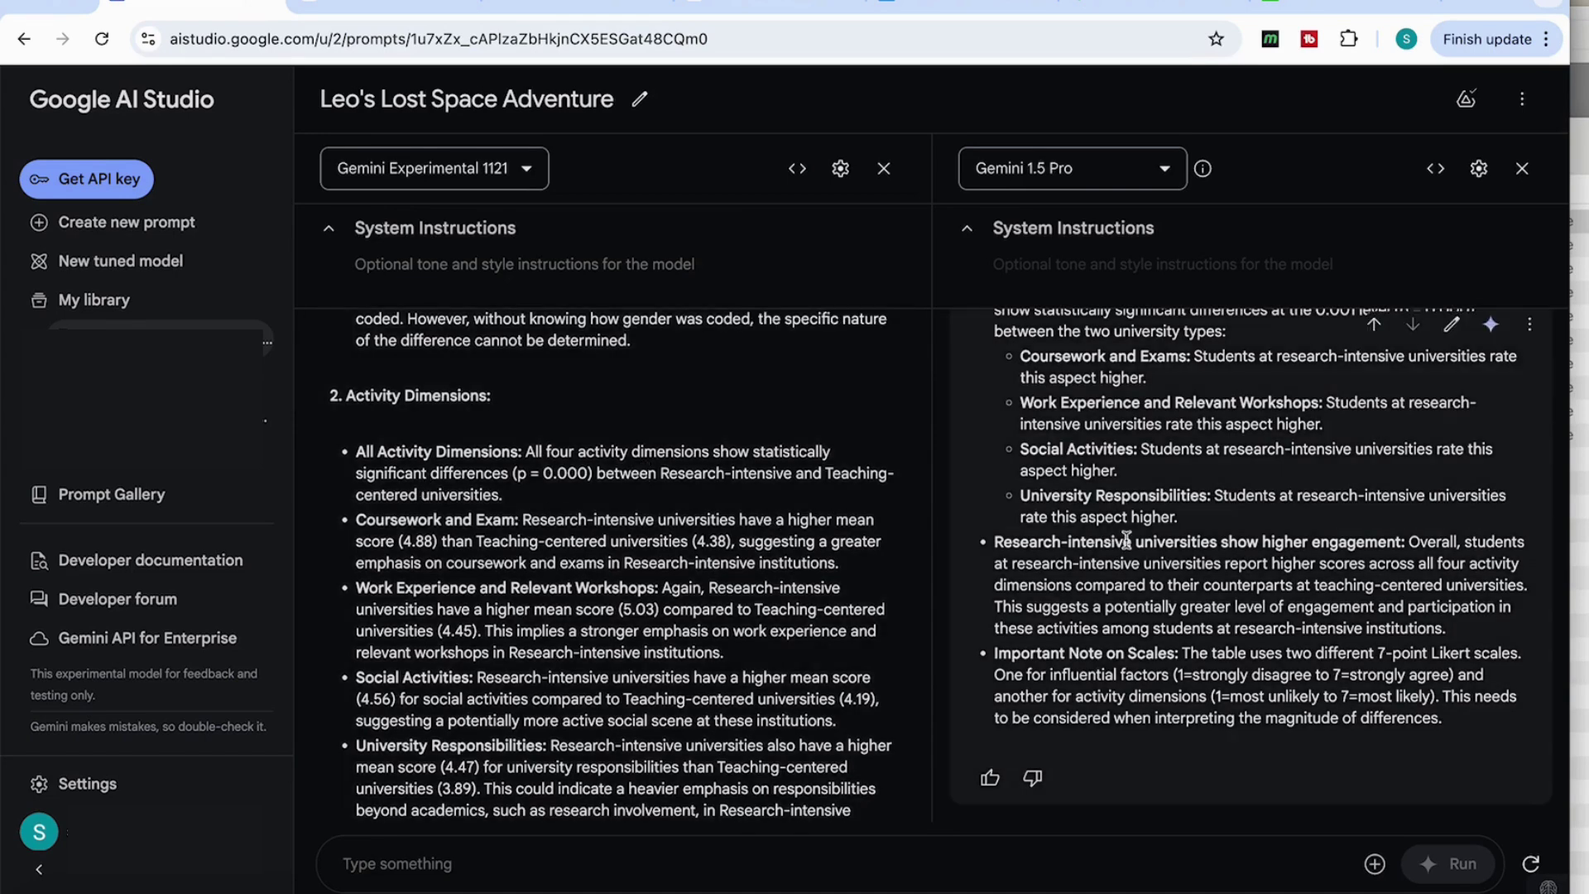
{"action": "scroll", "coordinate": [1122, 537], "scroll_direction": "up", "scroll_amount": 2}
{"action": "scroll", "coordinate": [427, 432], "scroll_direction": "down", "scroll_amount": 3}
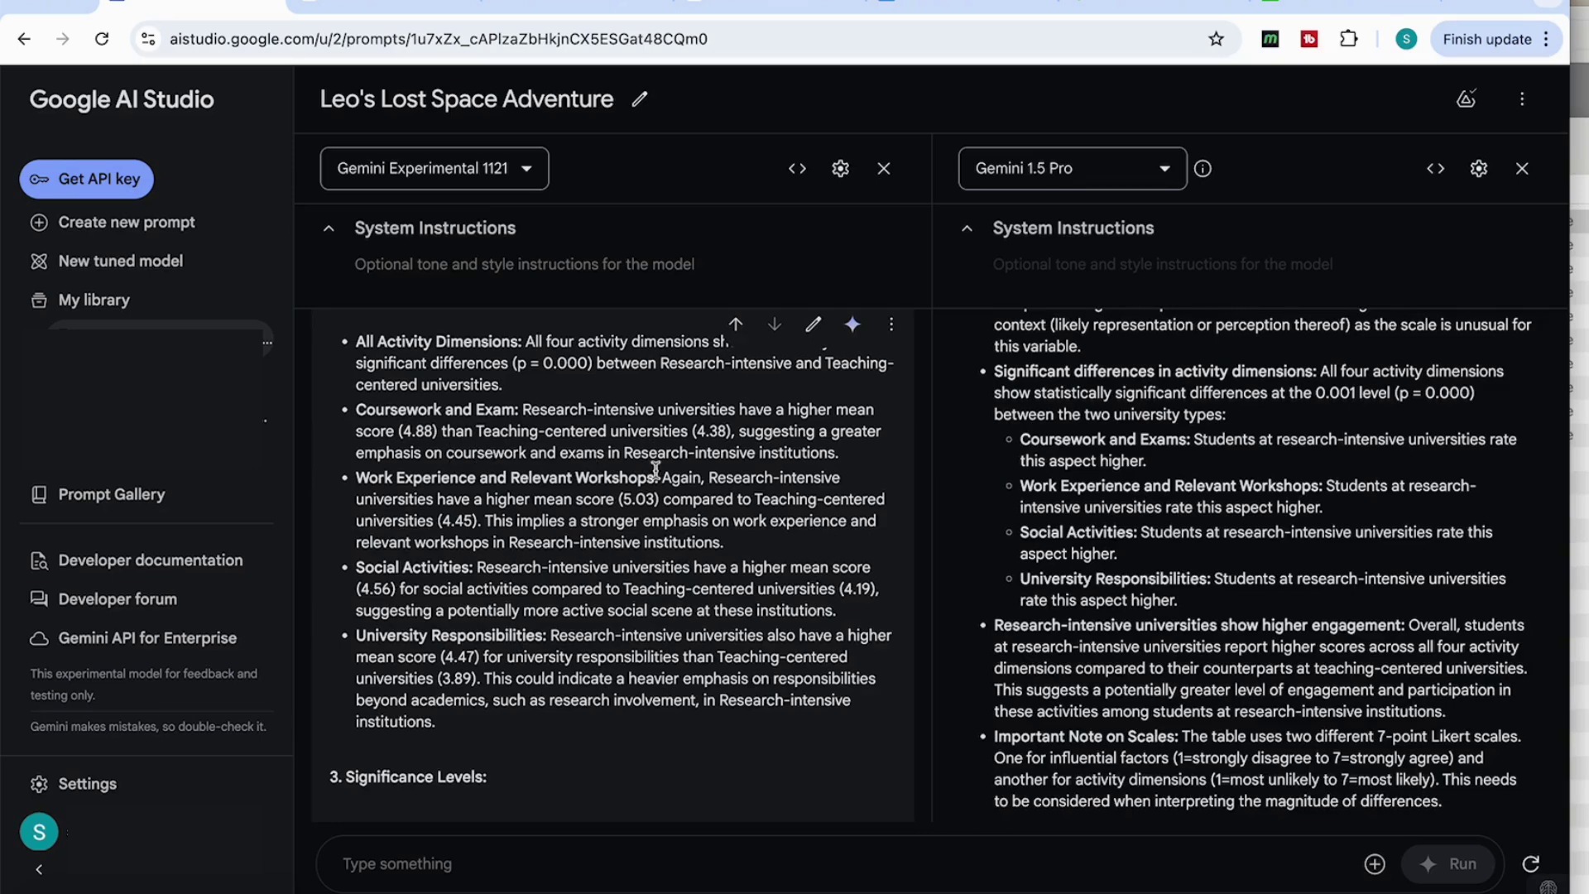
{"action": "scroll", "coordinate": [718, 496], "scroll_direction": "down", "scroll_amount": 1}
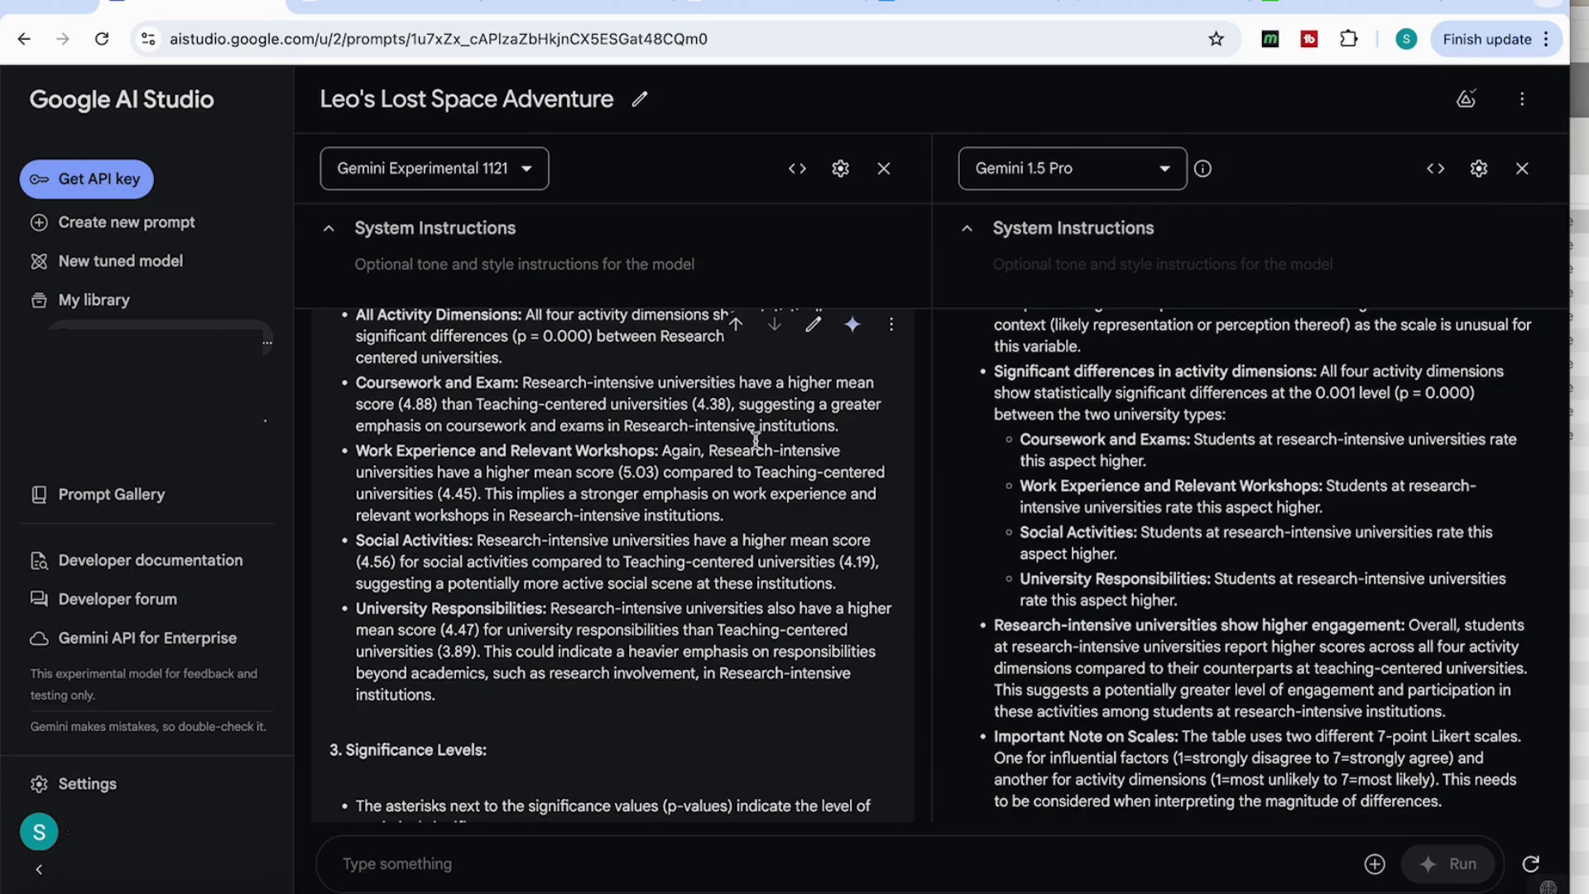
{"action": "scroll", "coordinate": [1048, 497], "scroll_direction": "down", "scroll_amount": 1}
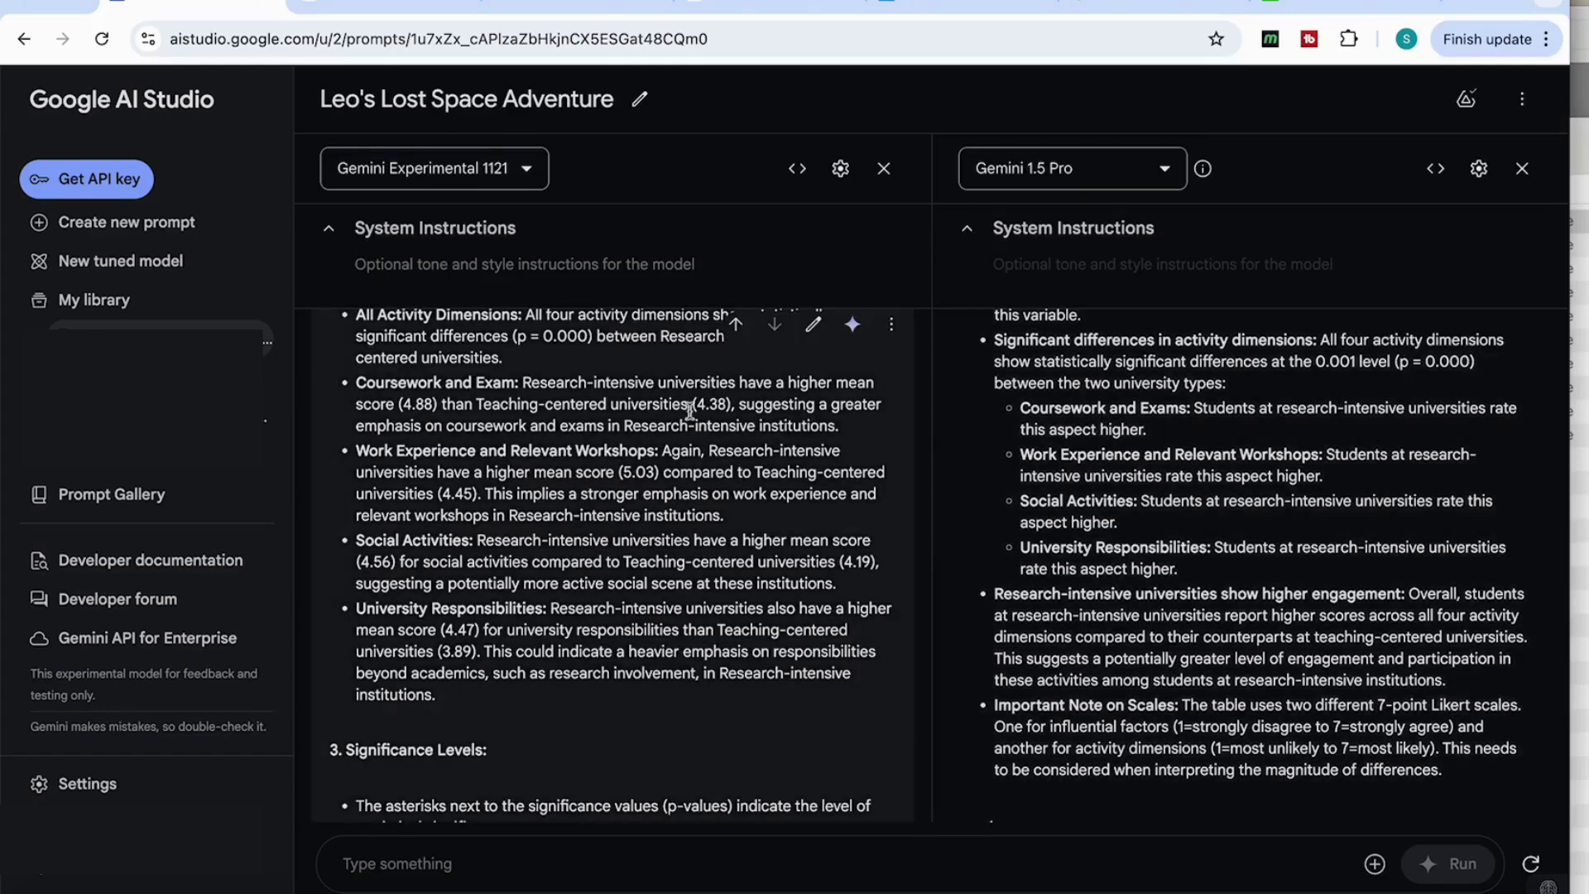
{"action": "scroll", "coordinate": [704, 416], "scroll_direction": "down", "scroll_amount": 1}
{"action": "scroll", "coordinate": [704, 417], "scroll_direction": "down", "scroll_amount": 1}
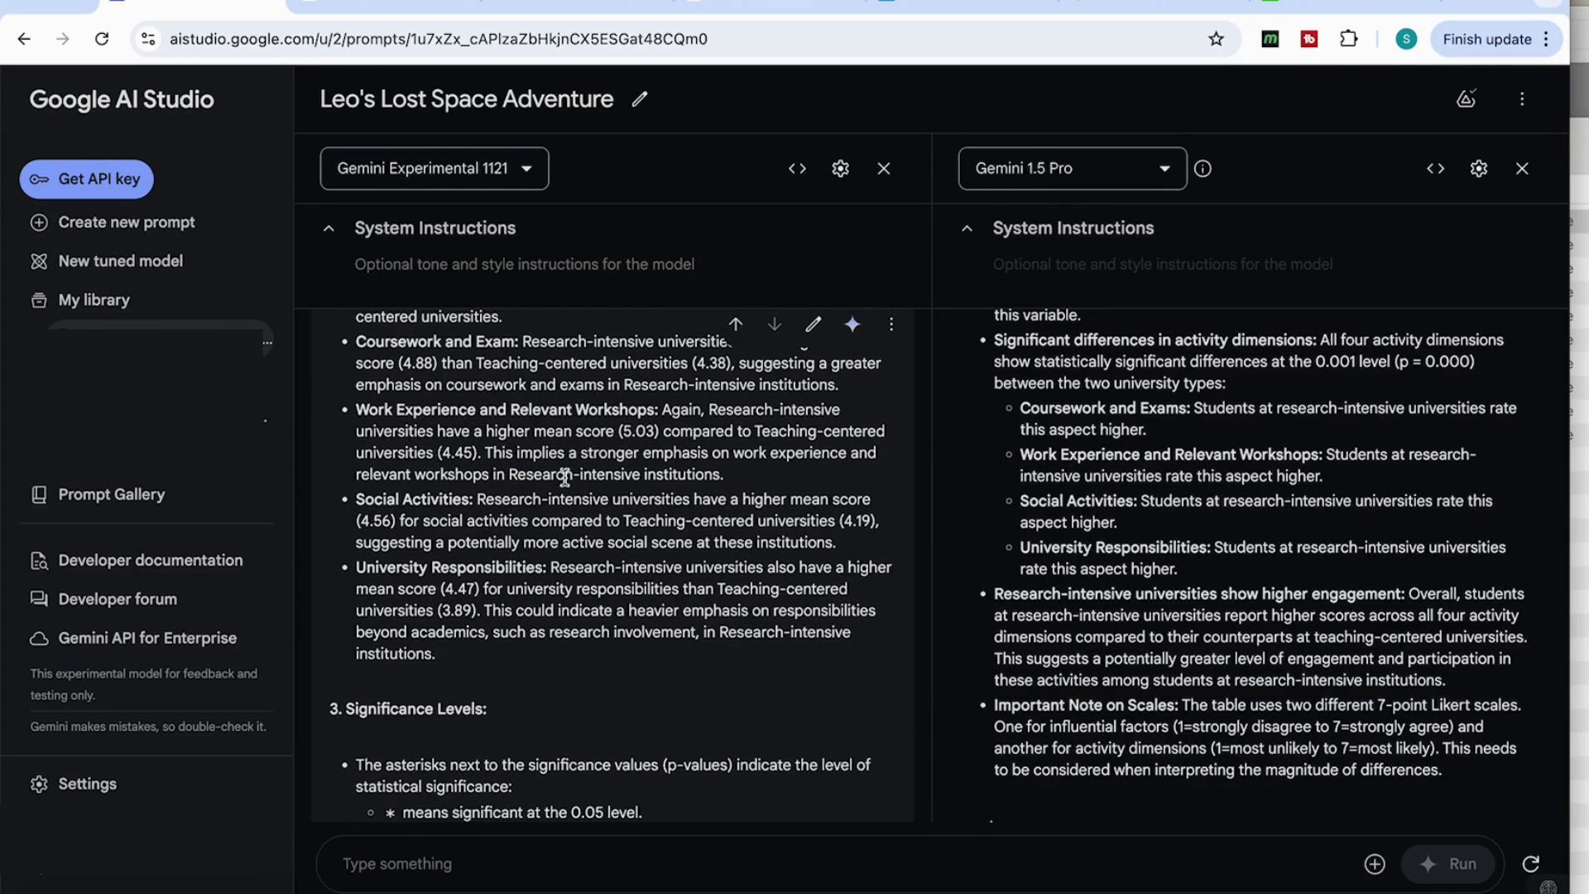
{"action": "scroll", "coordinate": [564, 477], "scroll_direction": "down", "scroll_amount": 1}
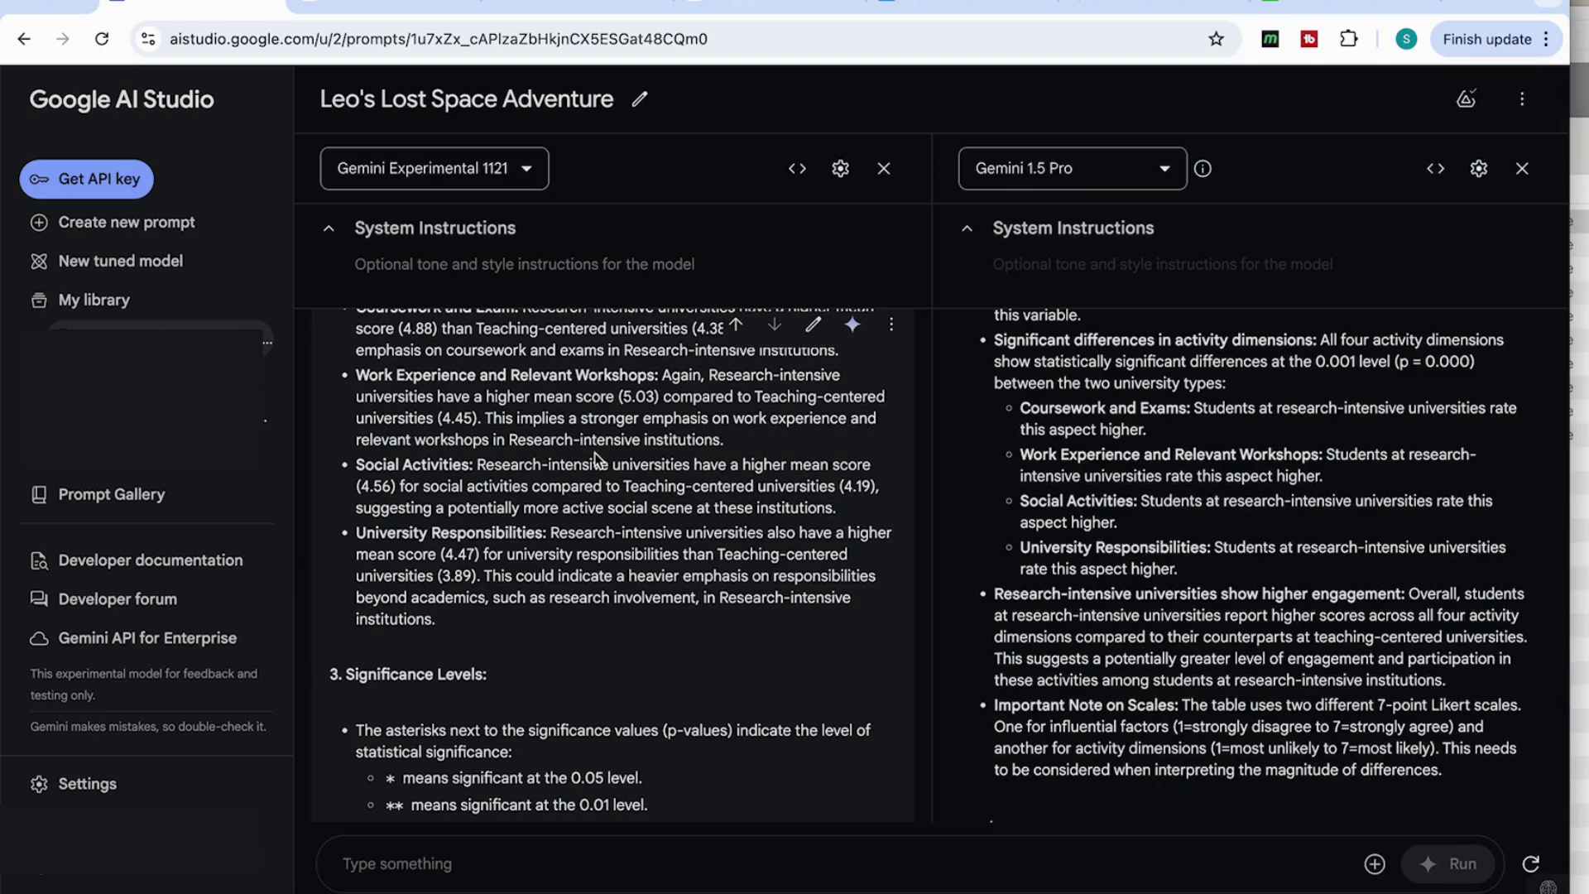
{"action": "scroll", "coordinate": [596, 460], "scroll_direction": "down", "scroll_amount": 1}
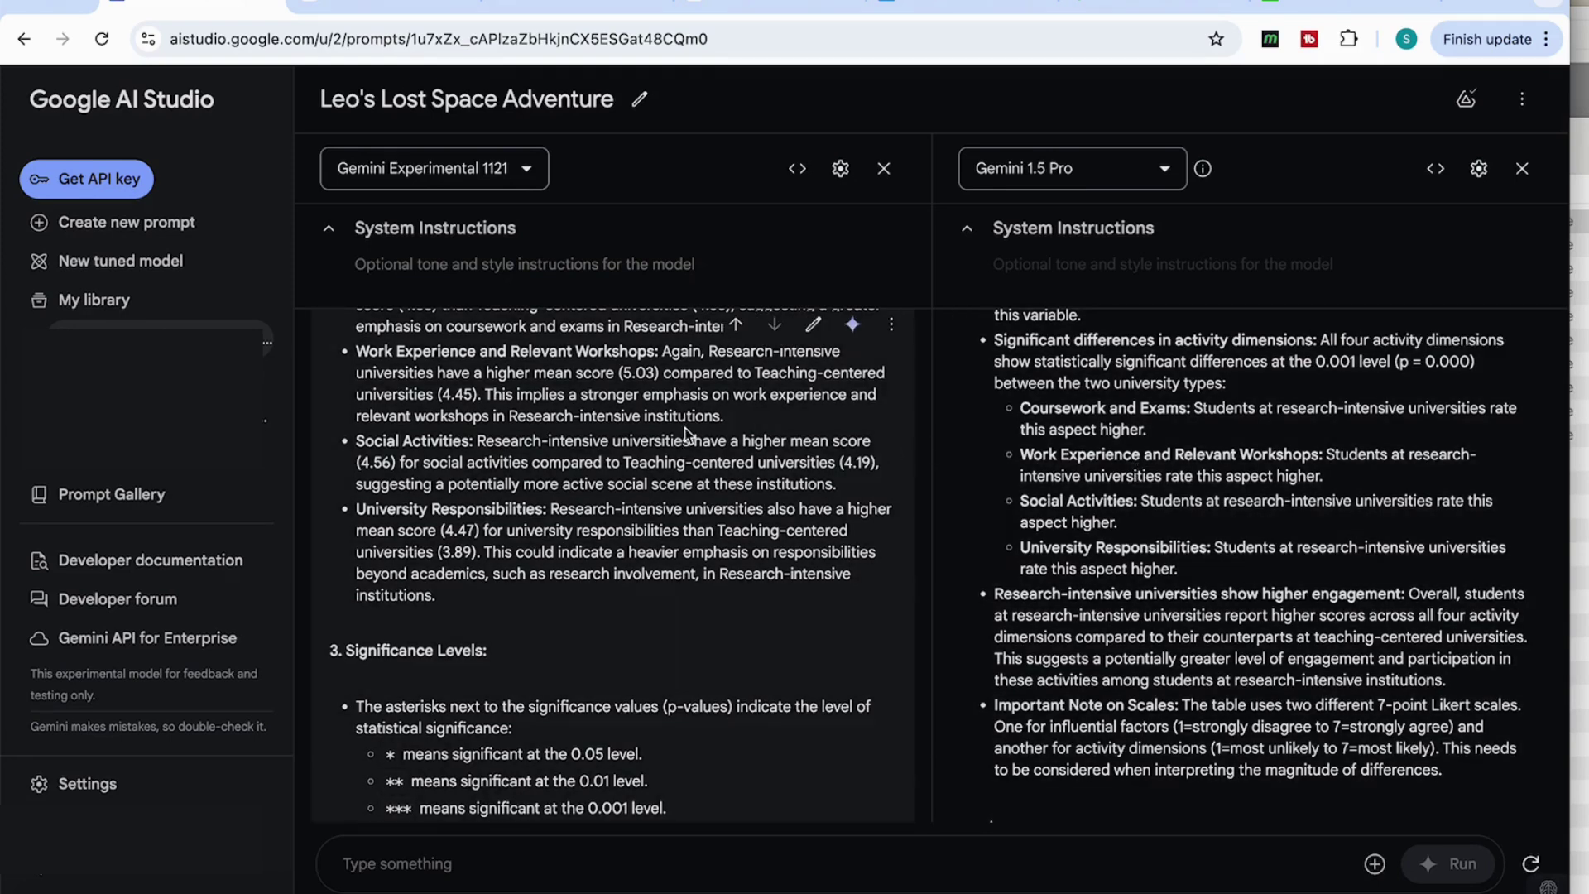
{"action": "scroll", "coordinate": [687, 447], "scroll_direction": "down", "scroll_amount": 3}
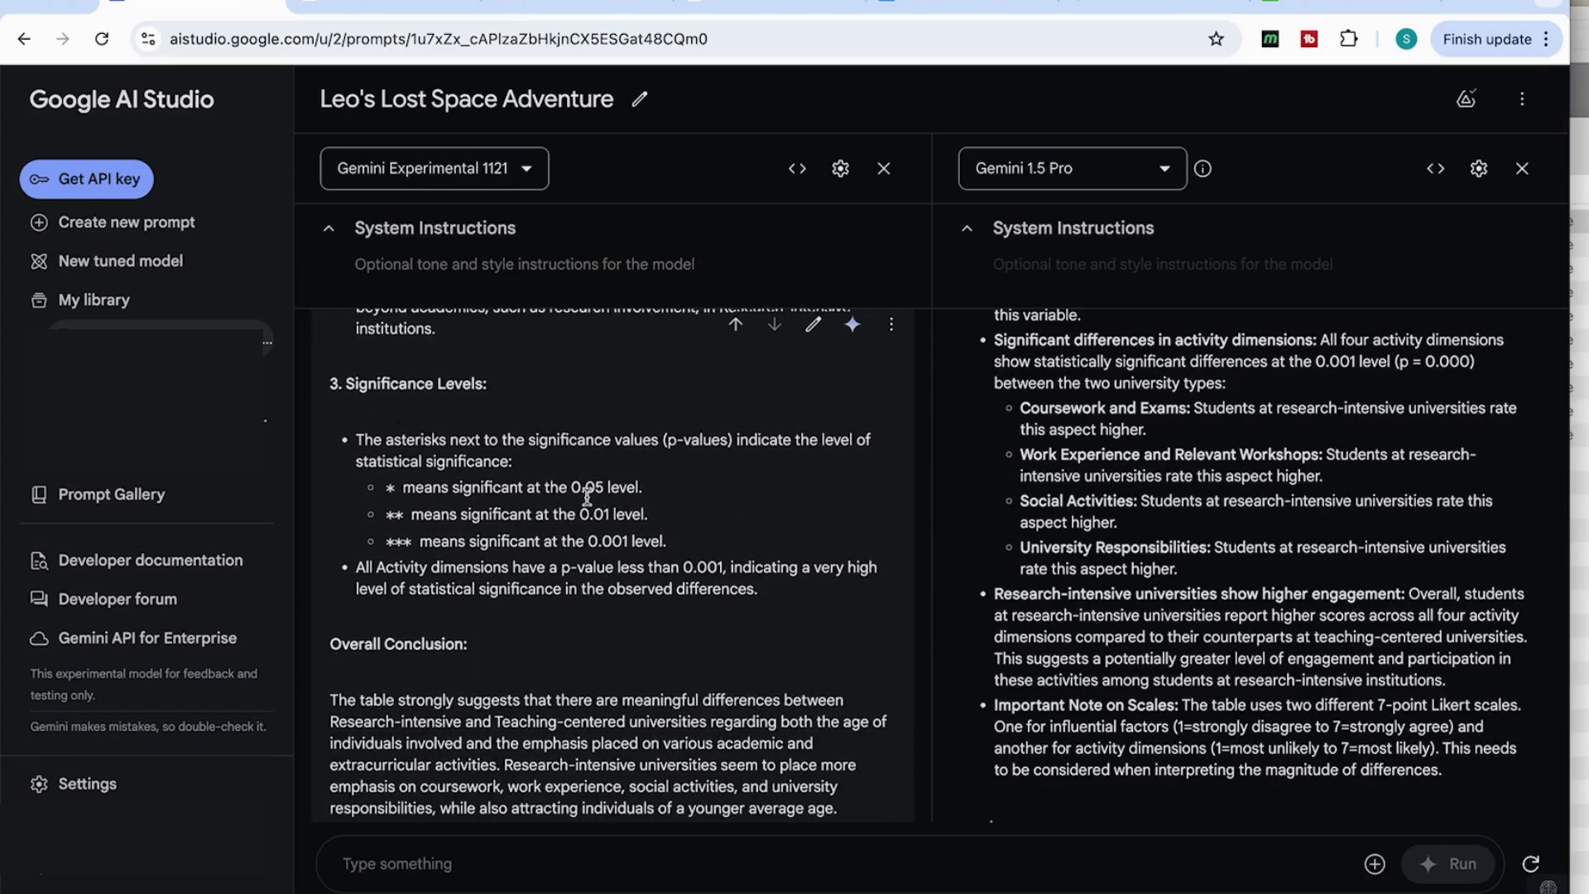
{"action": "scroll", "coordinate": [581, 497], "scroll_direction": "down", "scroll_amount": 3}
{"action": "scroll", "coordinate": [446, 478], "scroll_direction": "down", "scroll_amount": 2}
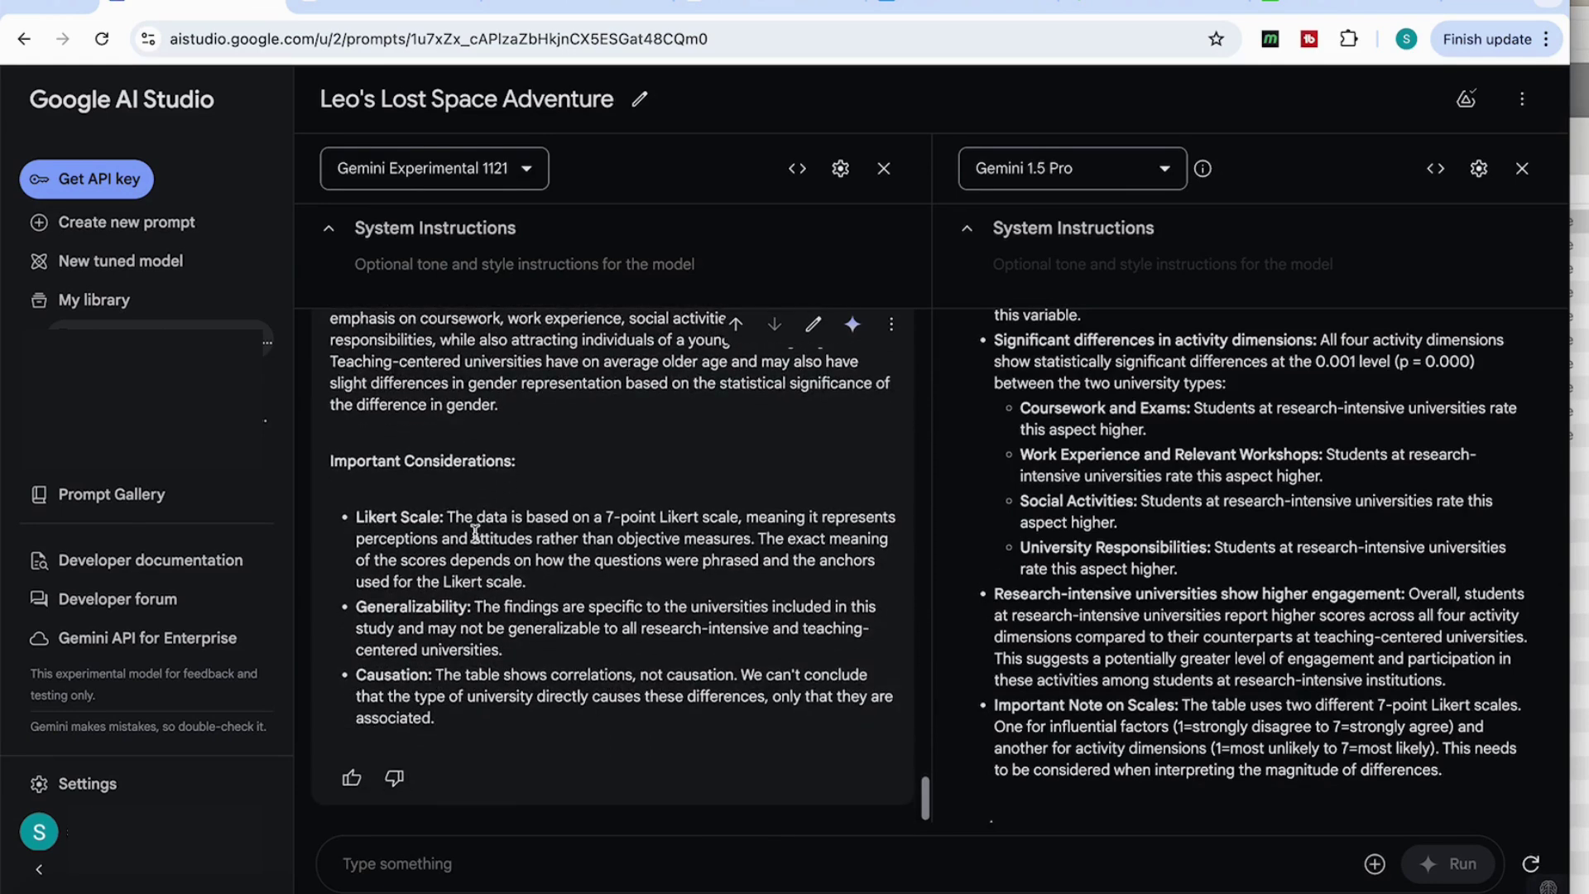
{"action": "scroll", "coordinate": [1082, 676], "scroll_direction": "down", "scroll_amount": 1}
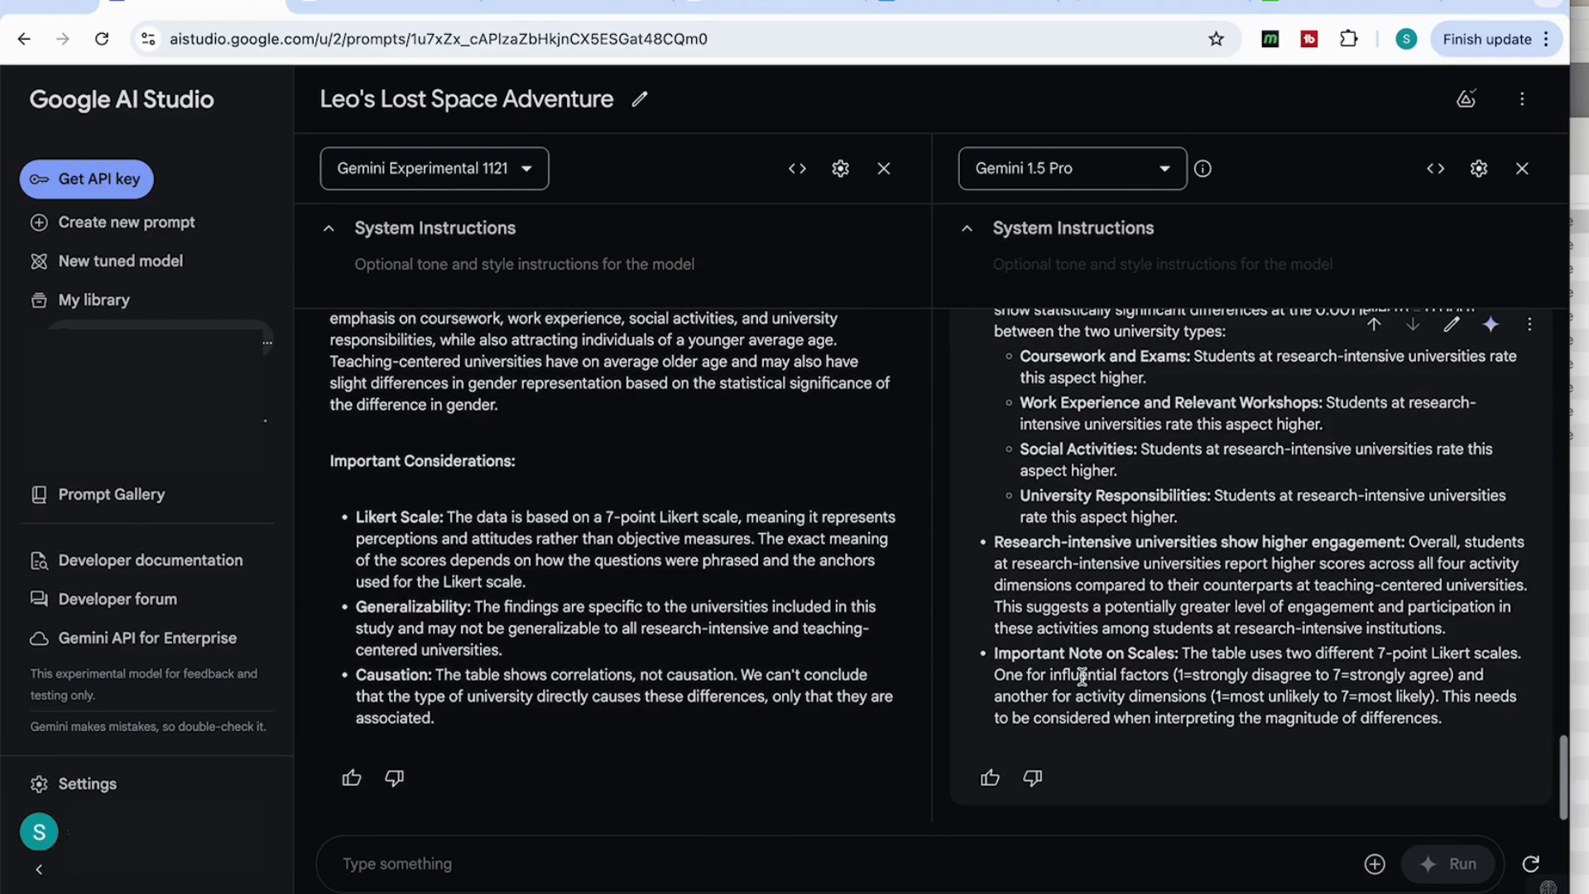
{"action": "scroll", "coordinate": [1082, 676], "scroll_direction": "up", "scroll_amount": 1}
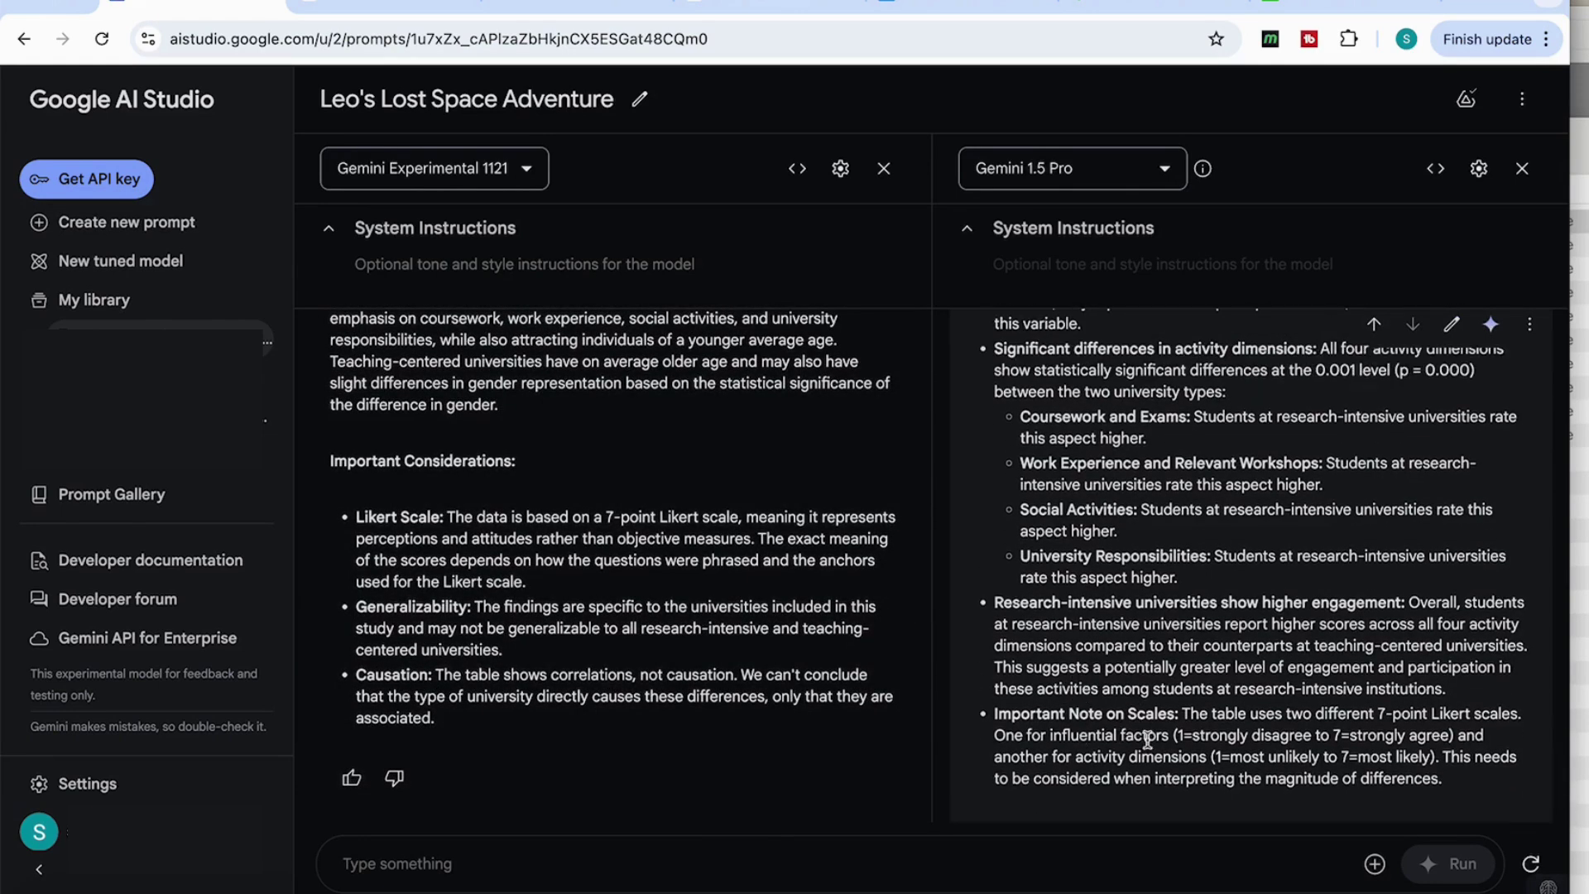
{"action": "scroll", "coordinate": [562, 680], "scroll_direction": "up", "scroll_amount": 10}
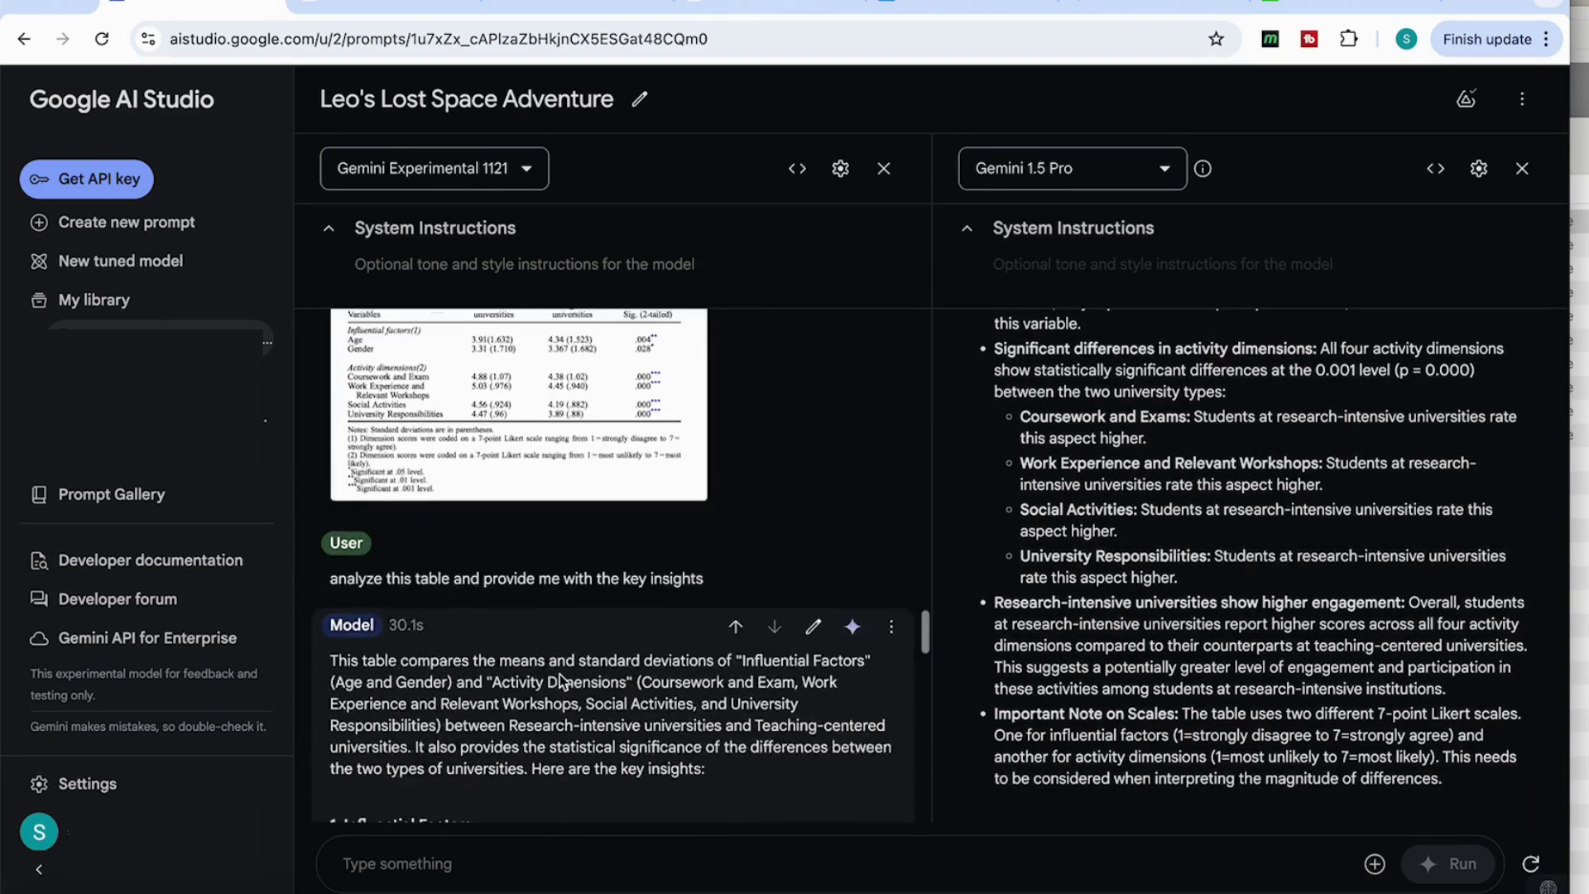
{"action": "scroll", "coordinate": [560, 673], "scroll_direction": "up", "scroll_amount": 1}
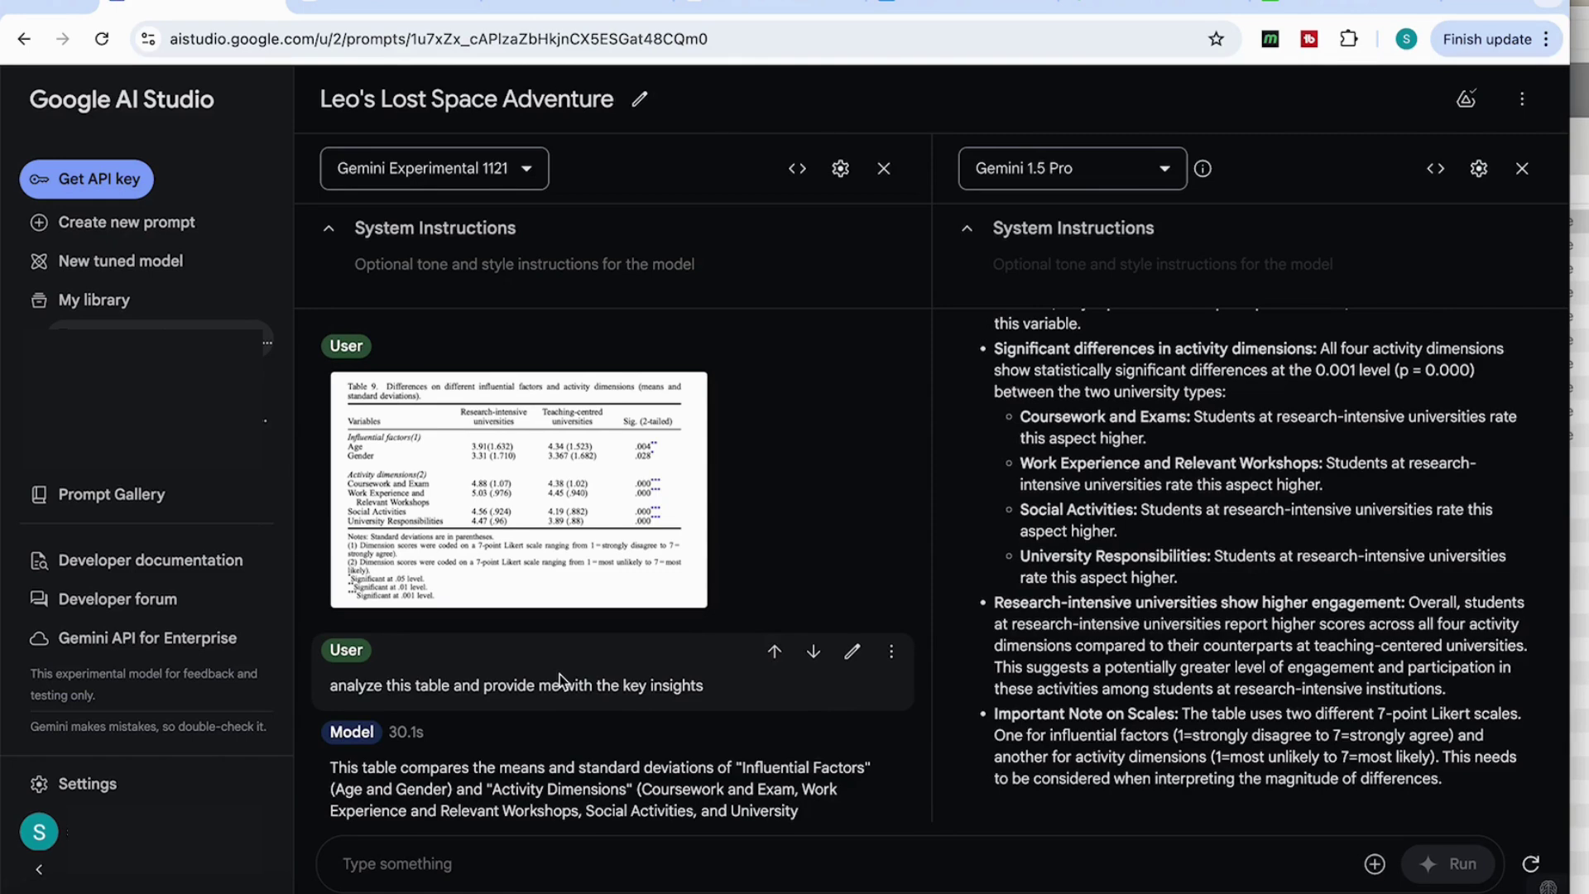
{"action": "scroll", "coordinate": [560, 680], "scroll_direction": "down", "scroll_amount": 5}
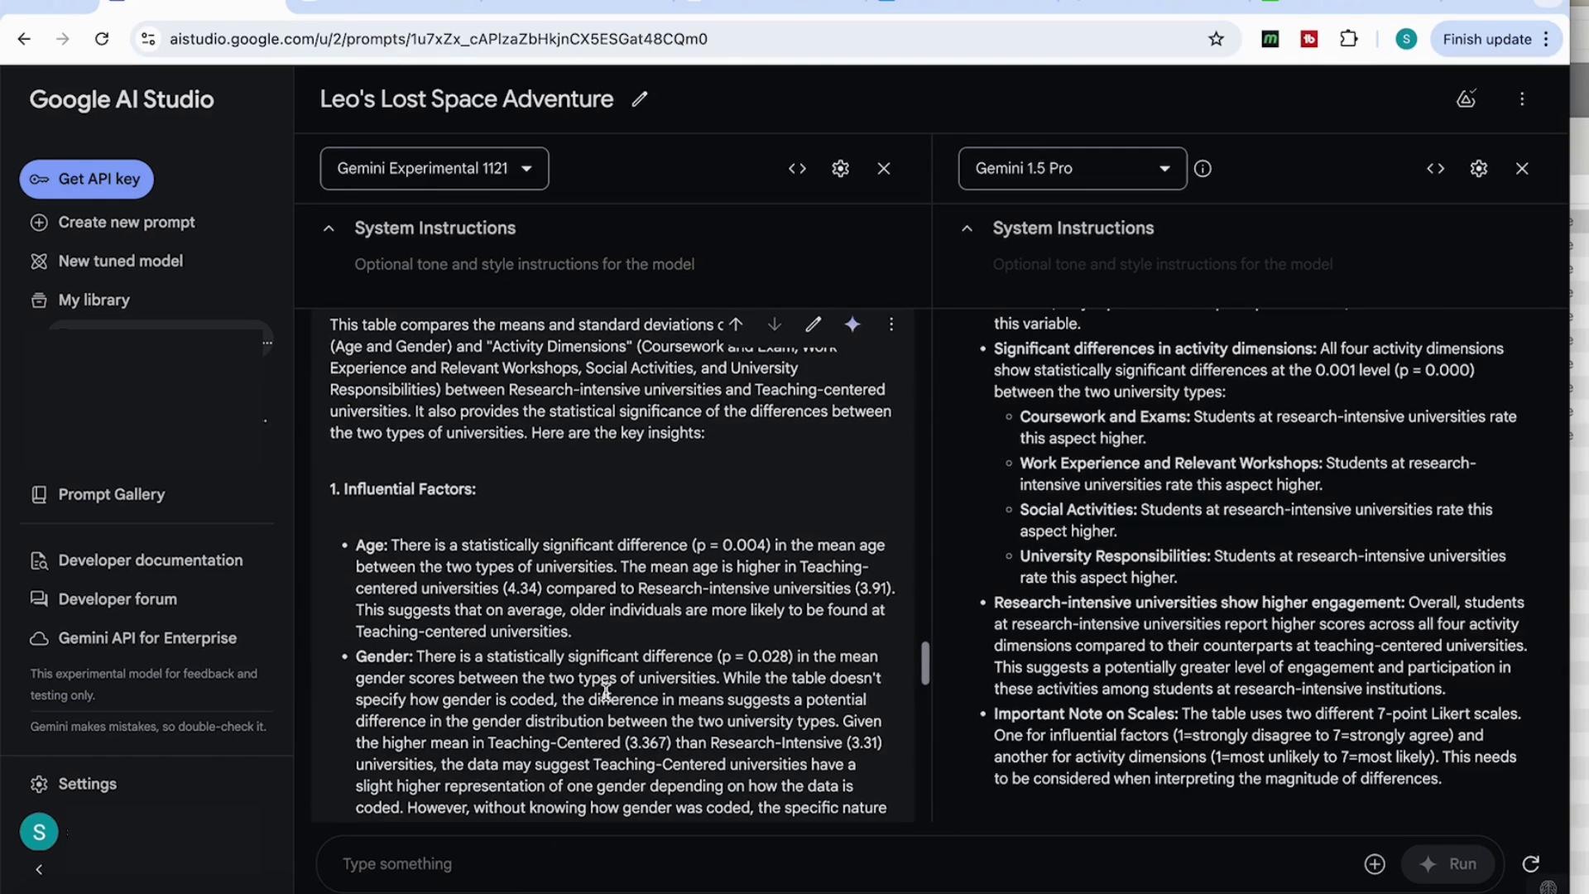
{"action": "scroll", "coordinate": [607, 690], "scroll_direction": "down", "scroll_amount": 1}
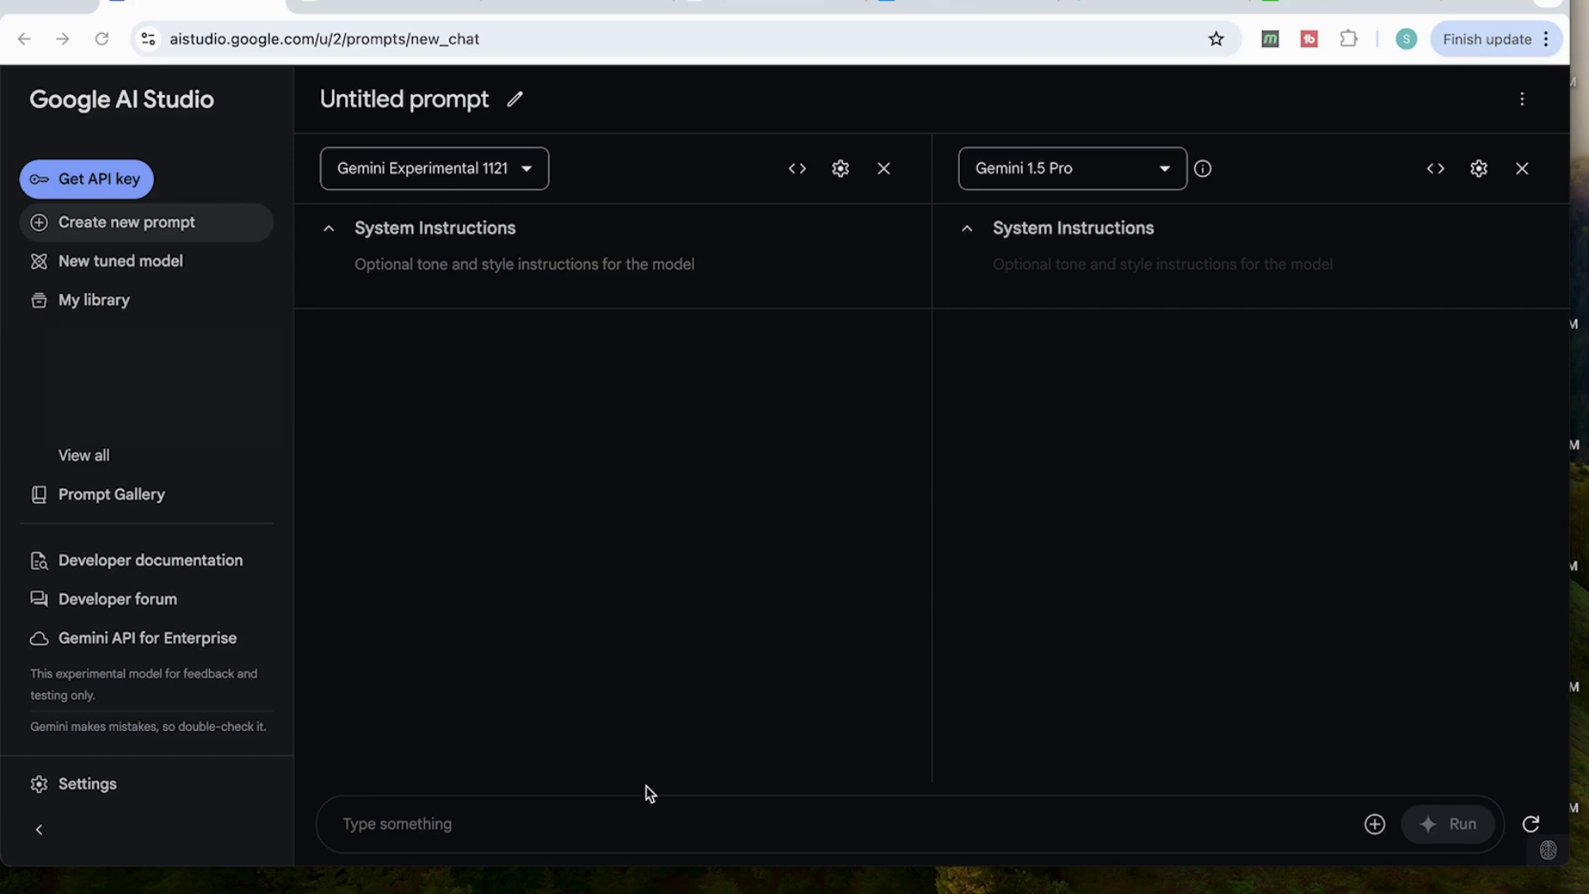
- Paste the story prompt about a boy lost in space and run it on both models
{"action": "left_click", "coordinate": [418, 850]}
{"action": "type", "text": "write a creative story on a boy who gets lost in space"}
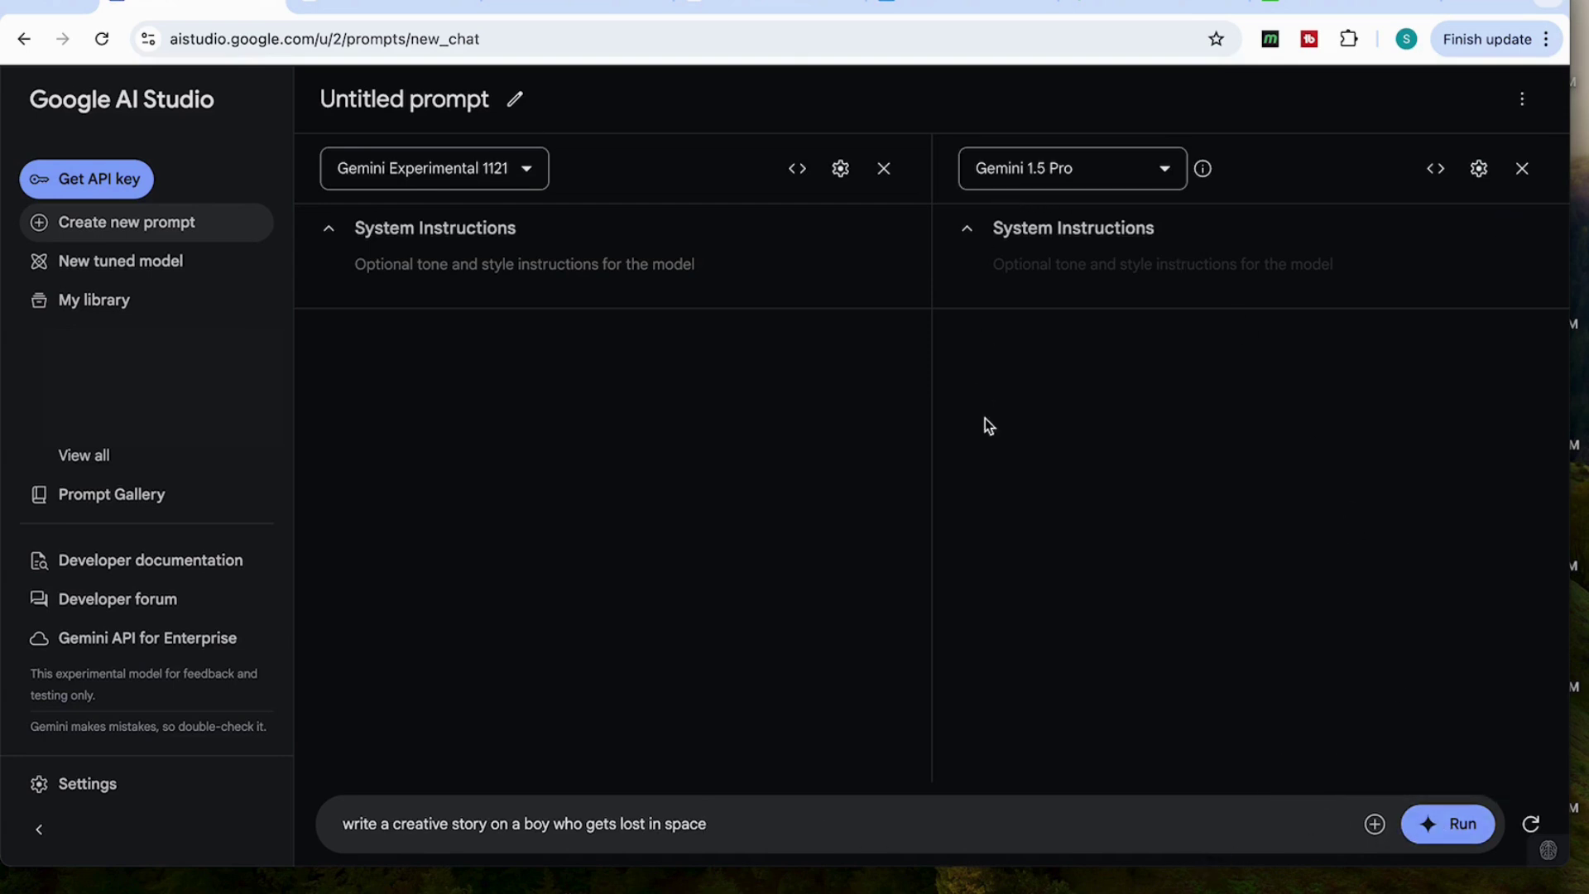
{"action": "left_click", "coordinate": [1474, 838]}
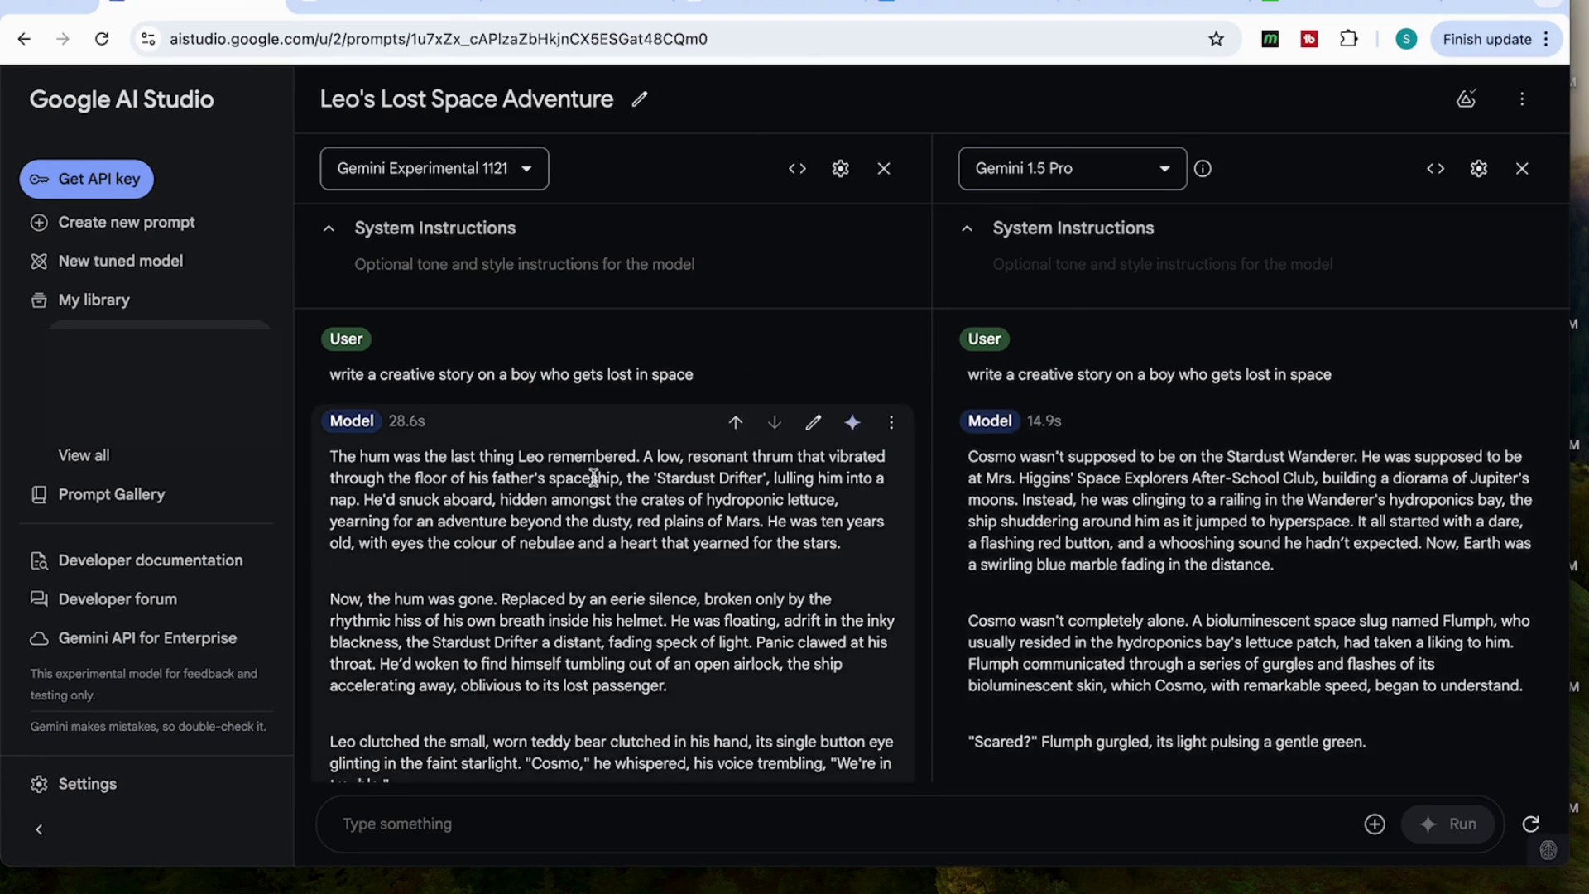
{"action": "scroll", "coordinate": [590, 546], "scroll_direction": "down", "scroll_amount": 1}
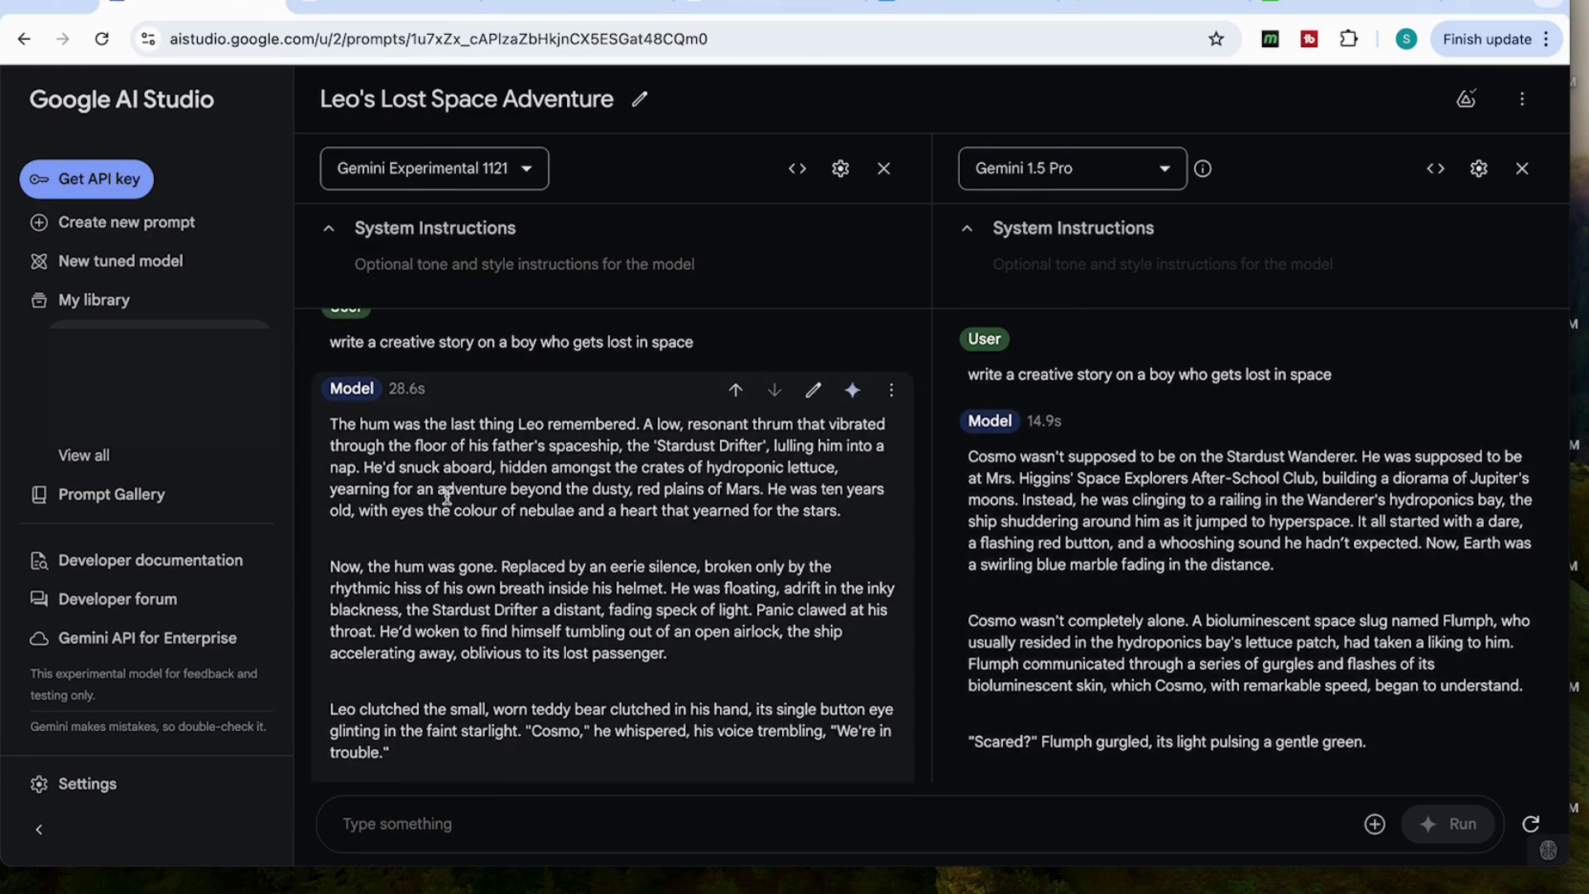
{"action": "scroll", "coordinate": [1098, 598], "scroll_direction": "down", "scroll_amount": 2}
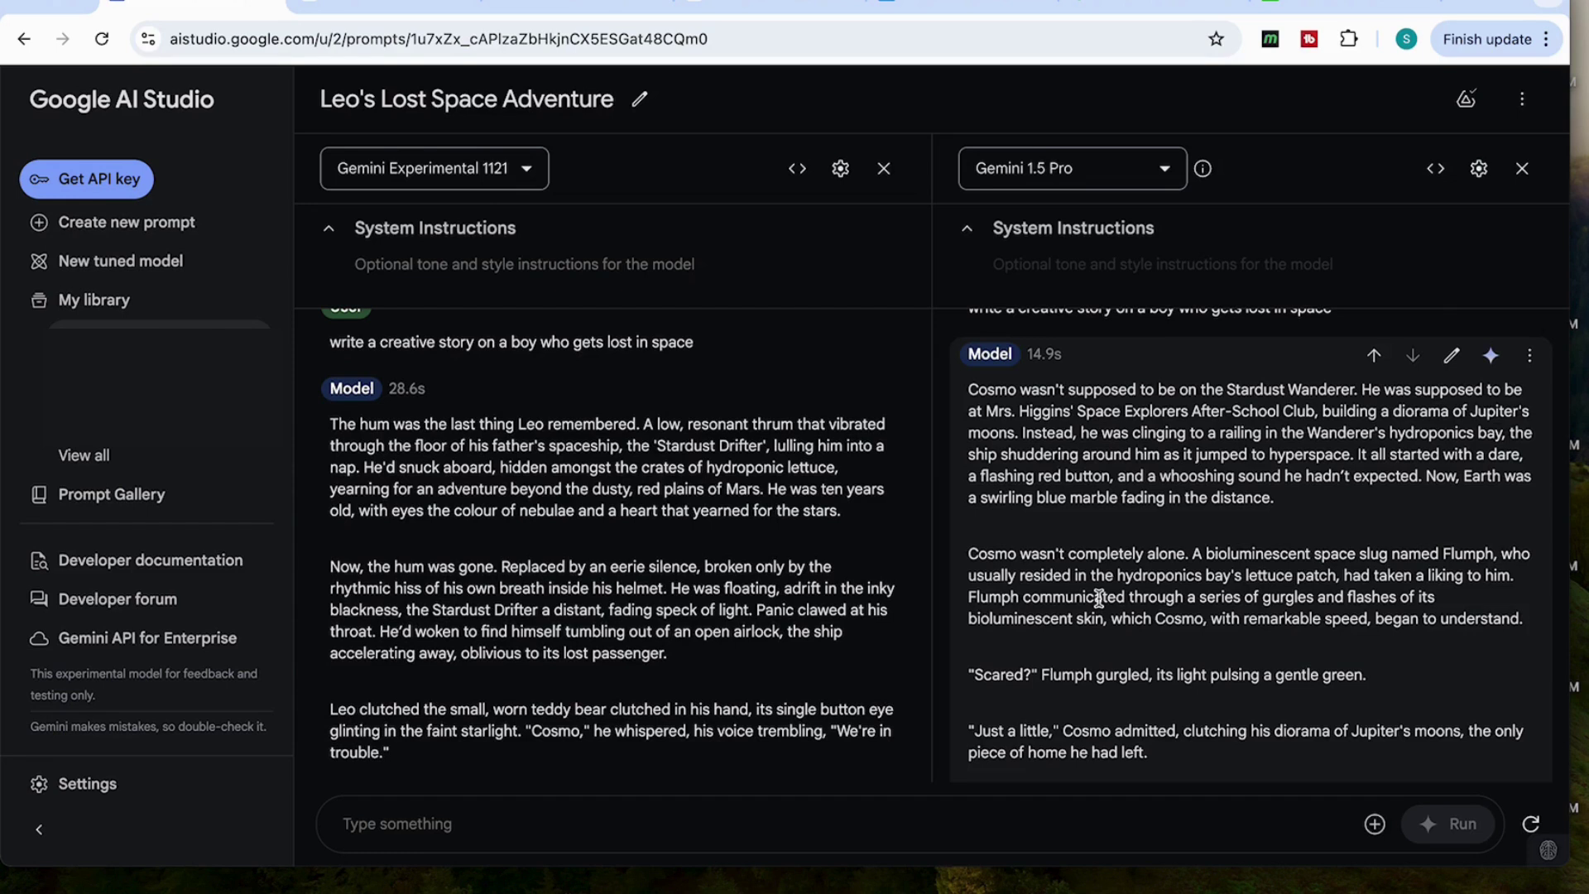
{"action": "scroll", "coordinate": [736, 530], "scroll_direction": "down", "scroll_amount": 1}
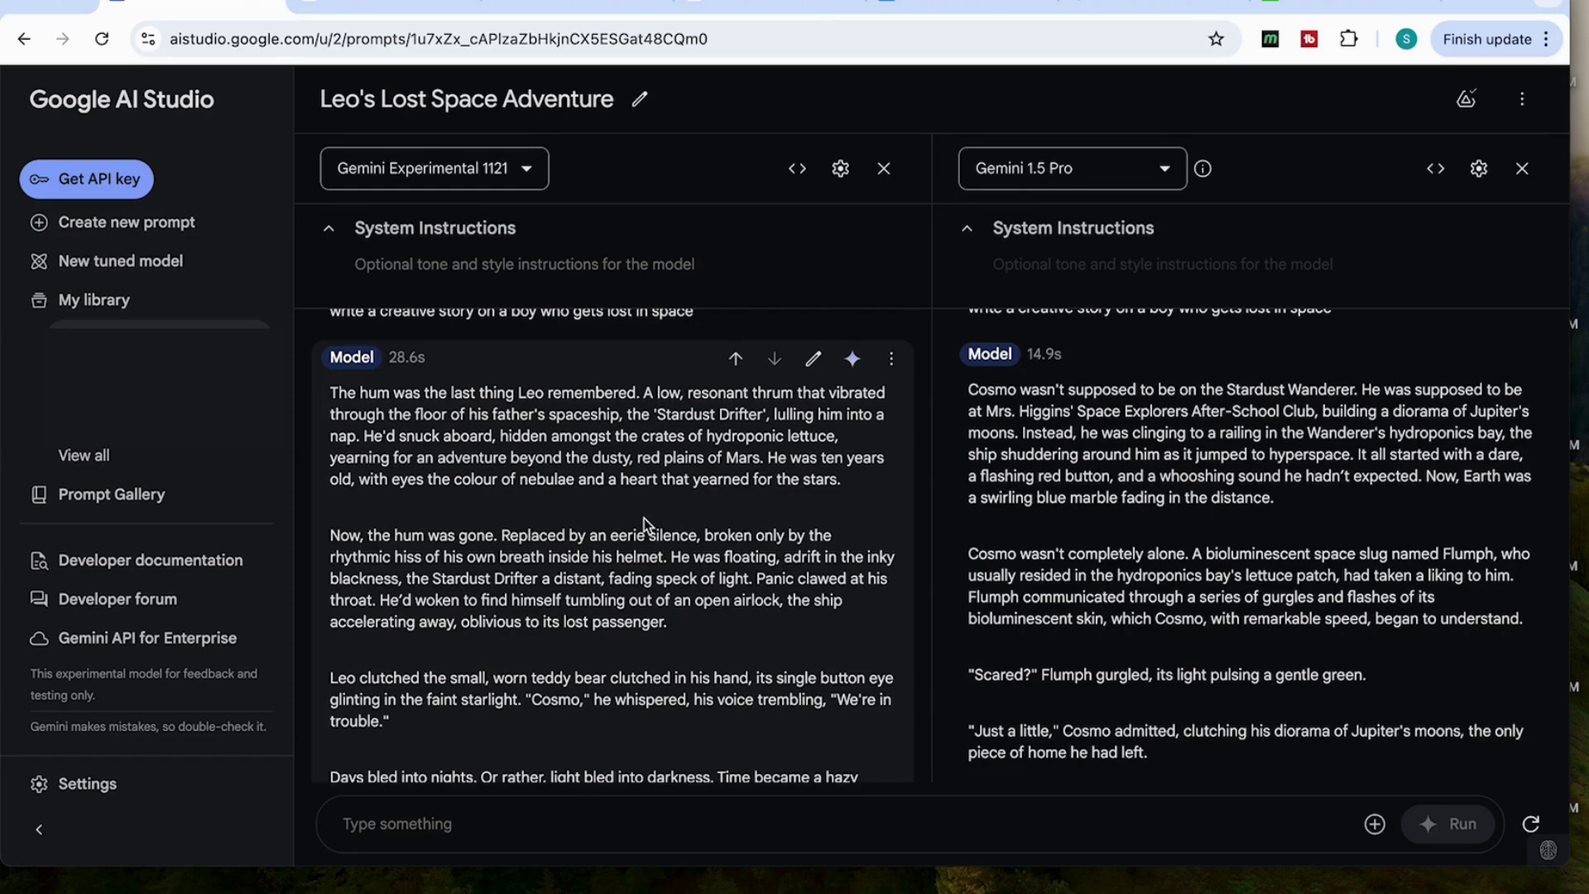
{"action": "scroll", "coordinate": [644, 518], "scroll_direction": "down", "scroll_amount": 3}
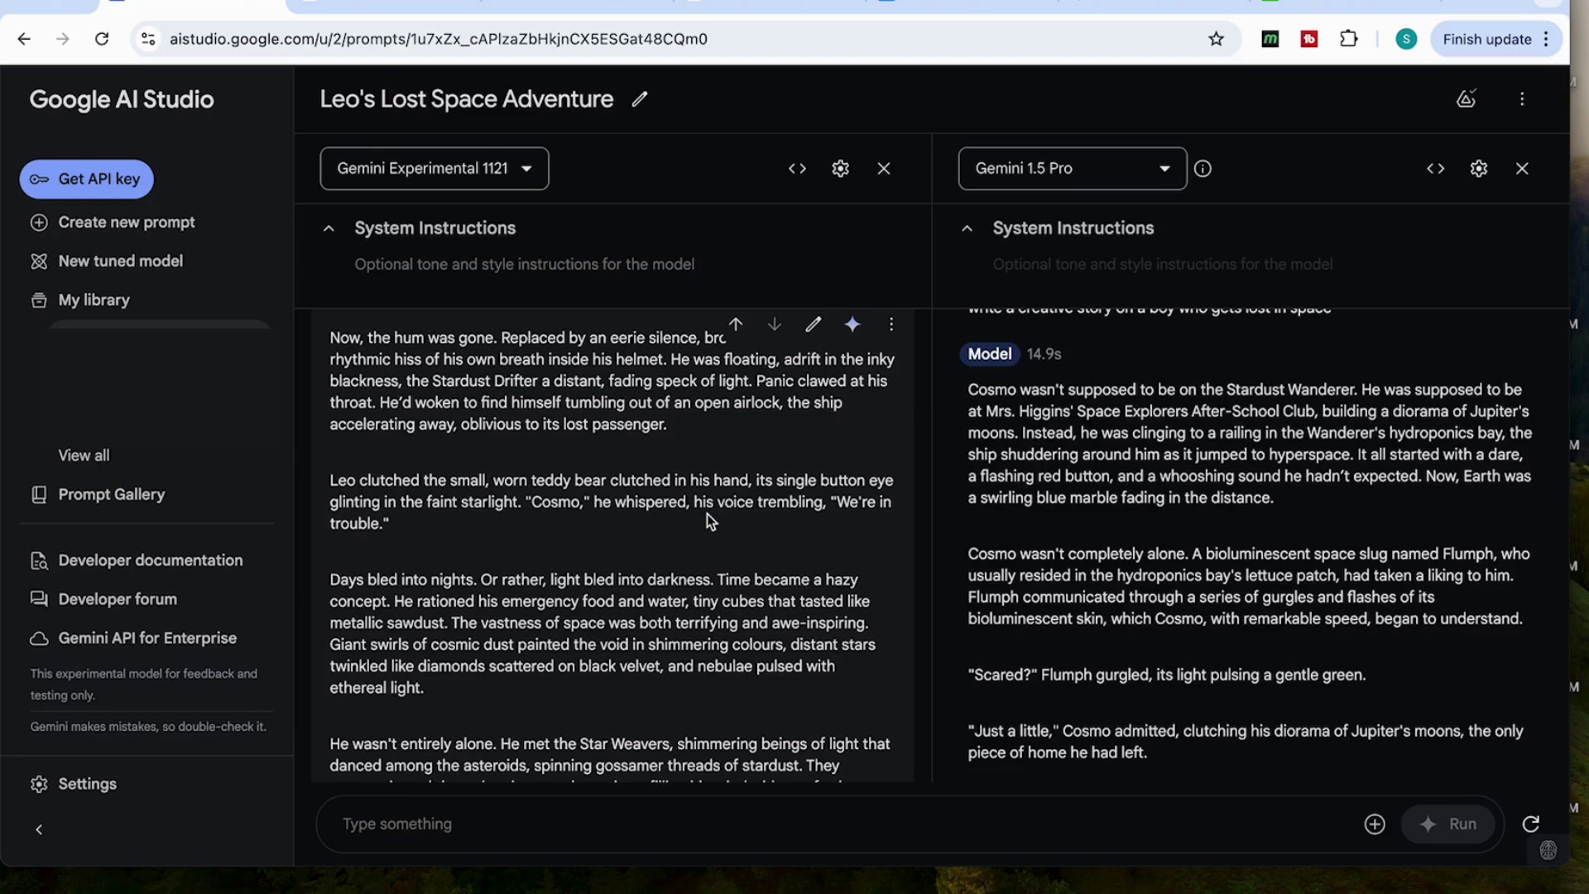
{"action": "scroll", "coordinate": [1097, 525], "scroll_direction": "down", "scroll_amount": 1}
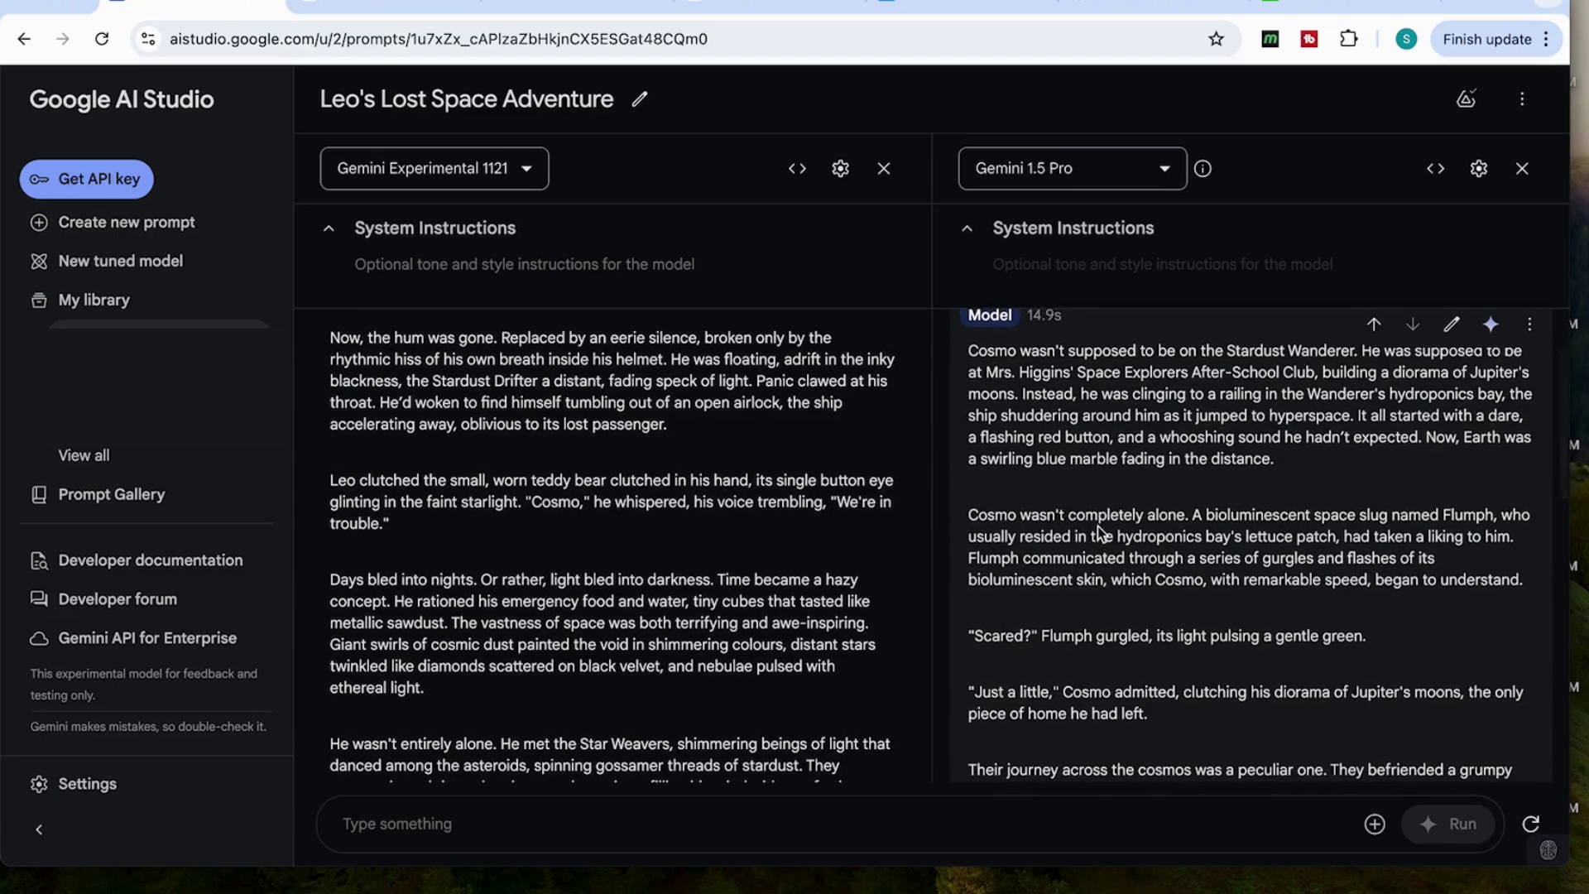
{"action": "scroll", "coordinate": [1109, 579], "scroll_direction": "down", "scroll_amount": 5}
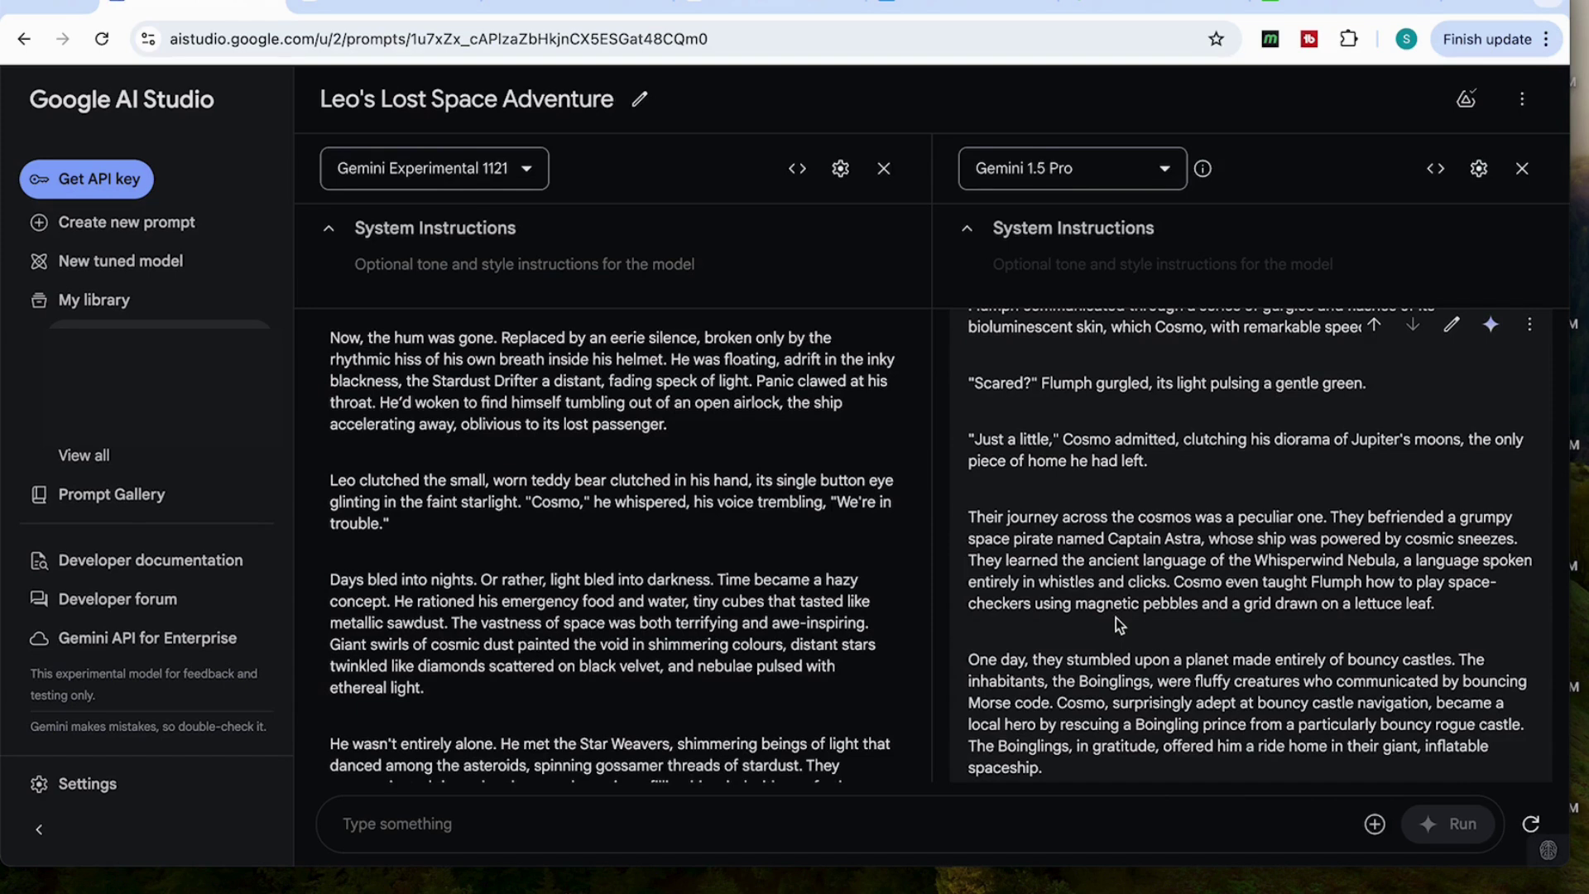
{"action": "scroll", "coordinate": [1116, 618], "scroll_direction": "down", "scroll_amount": 5}
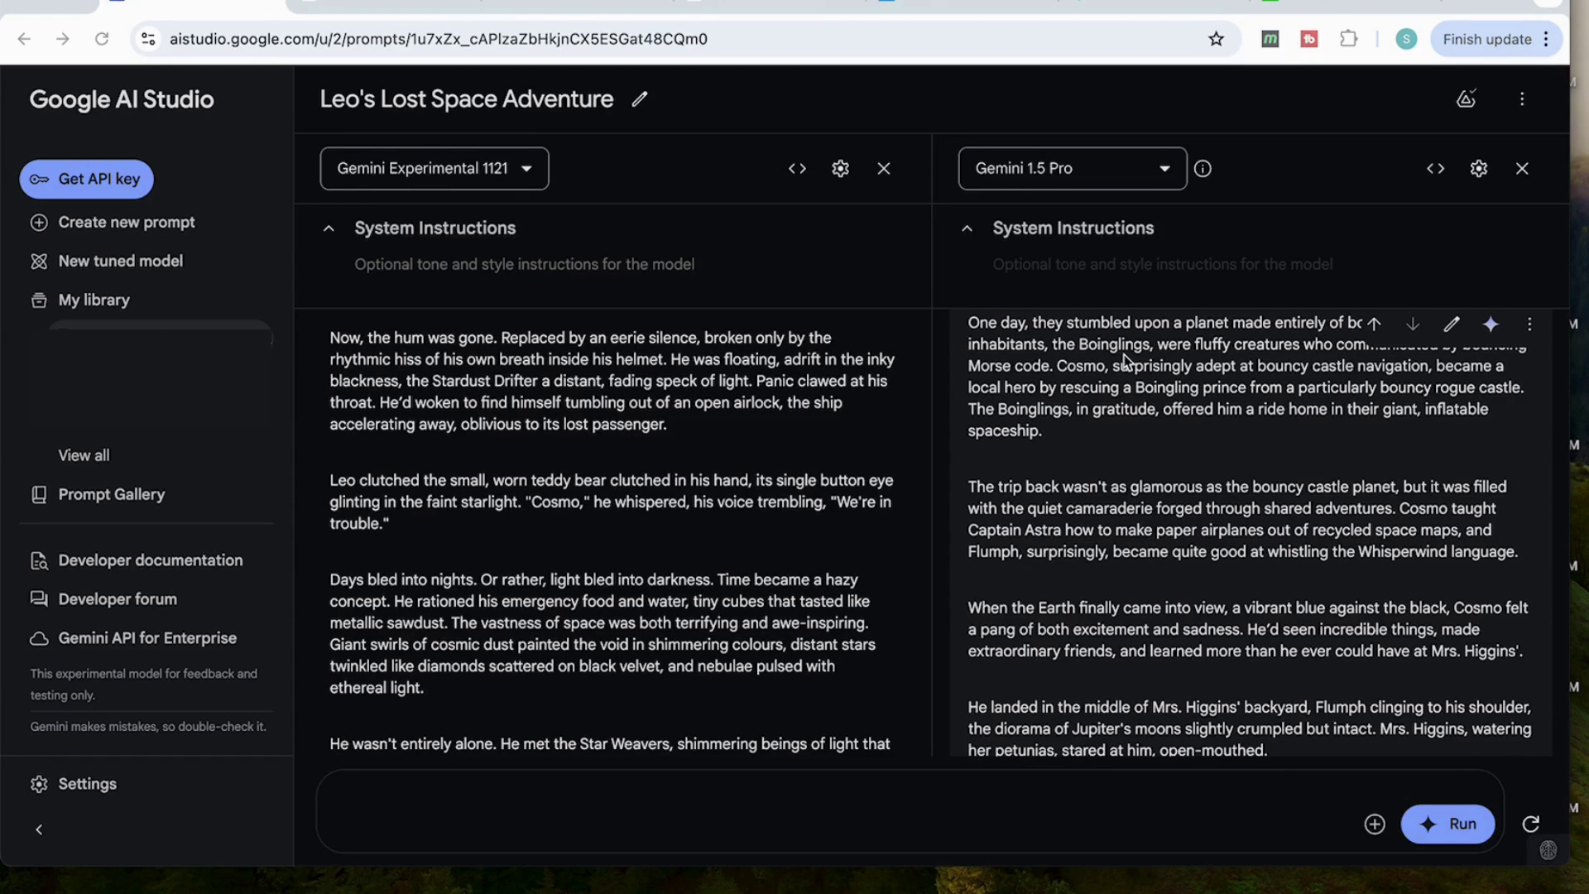
- Paste the eco-friendly reusable water bottle description prompt and run it on both models
{"action": "left_click", "coordinate": [764, 792]}
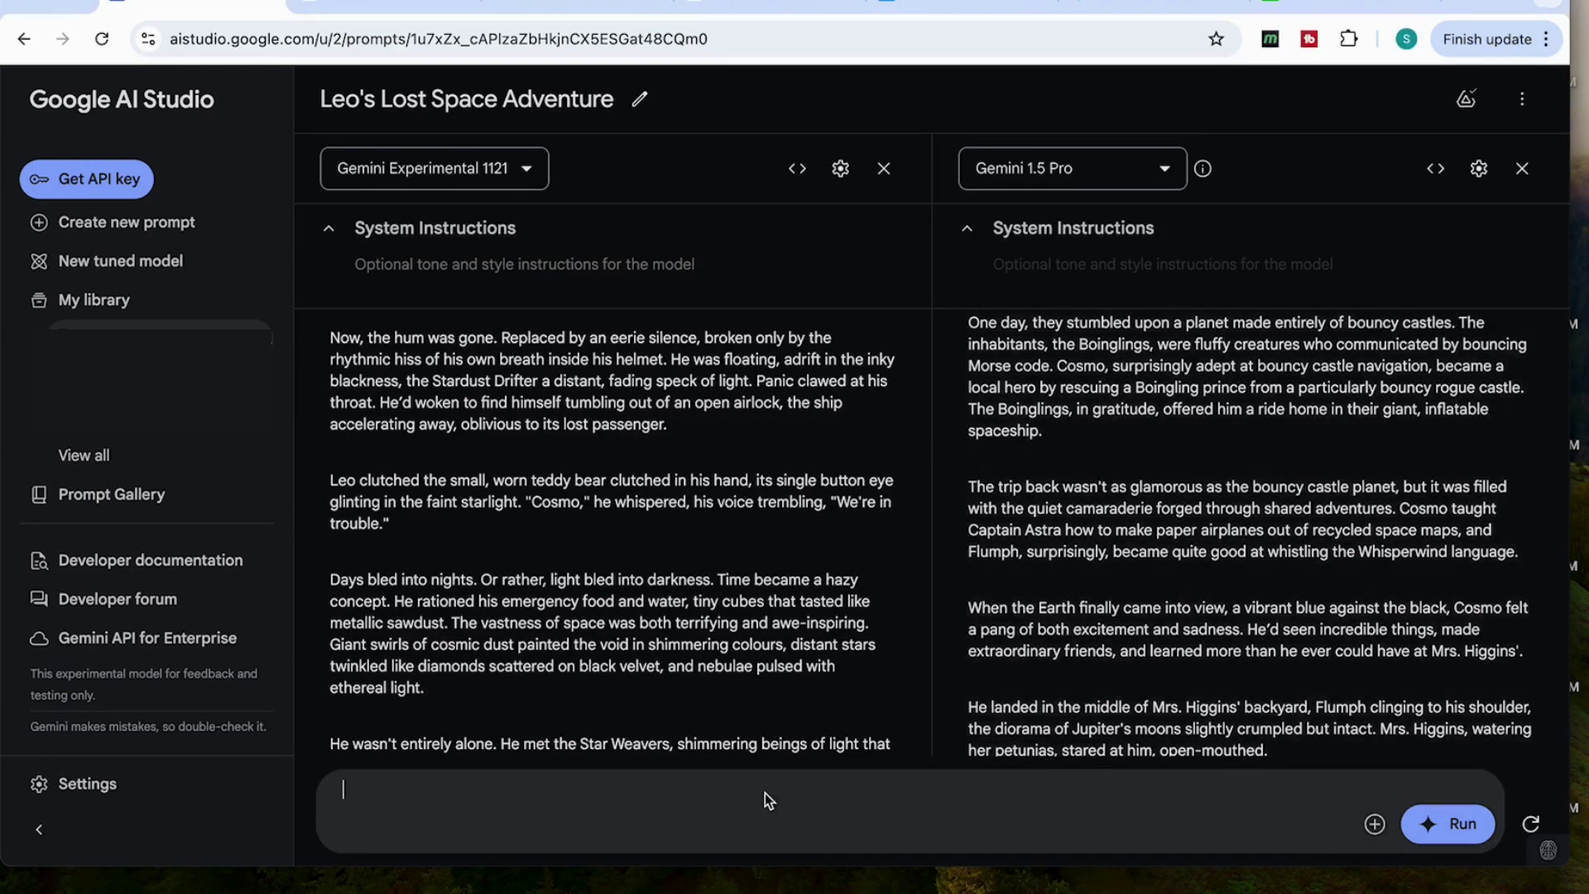
{"action": "type", "text": "I am a small business owner creating a product description for my website. Generate a concise and engaging product description for an eco-friendly, reusable water bottle."}
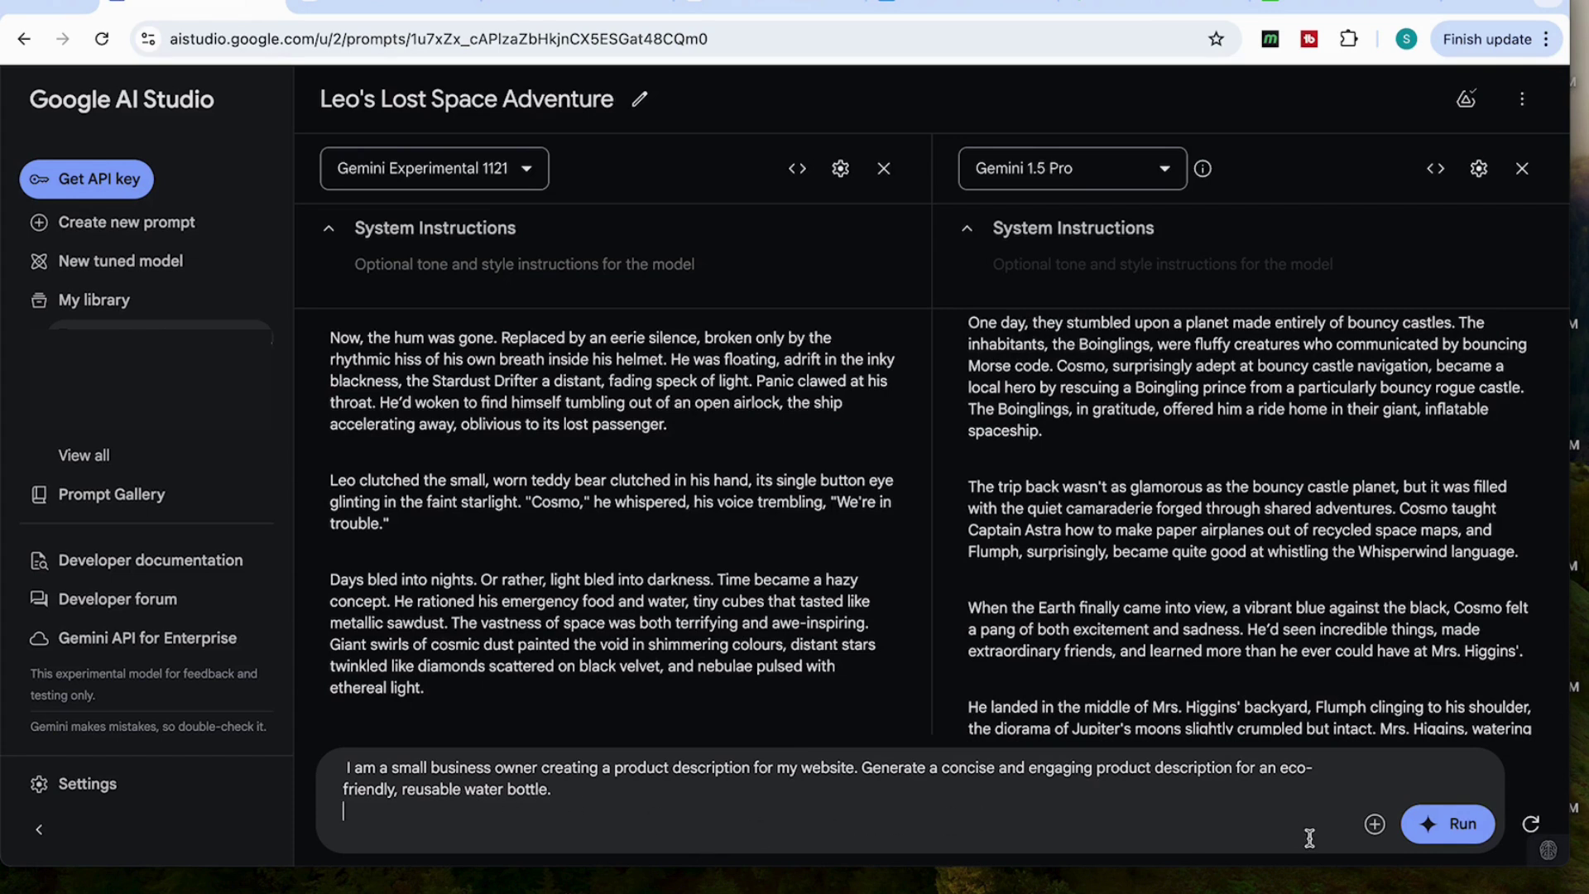
{"action": "left_click", "coordinate": [1448, 834]}
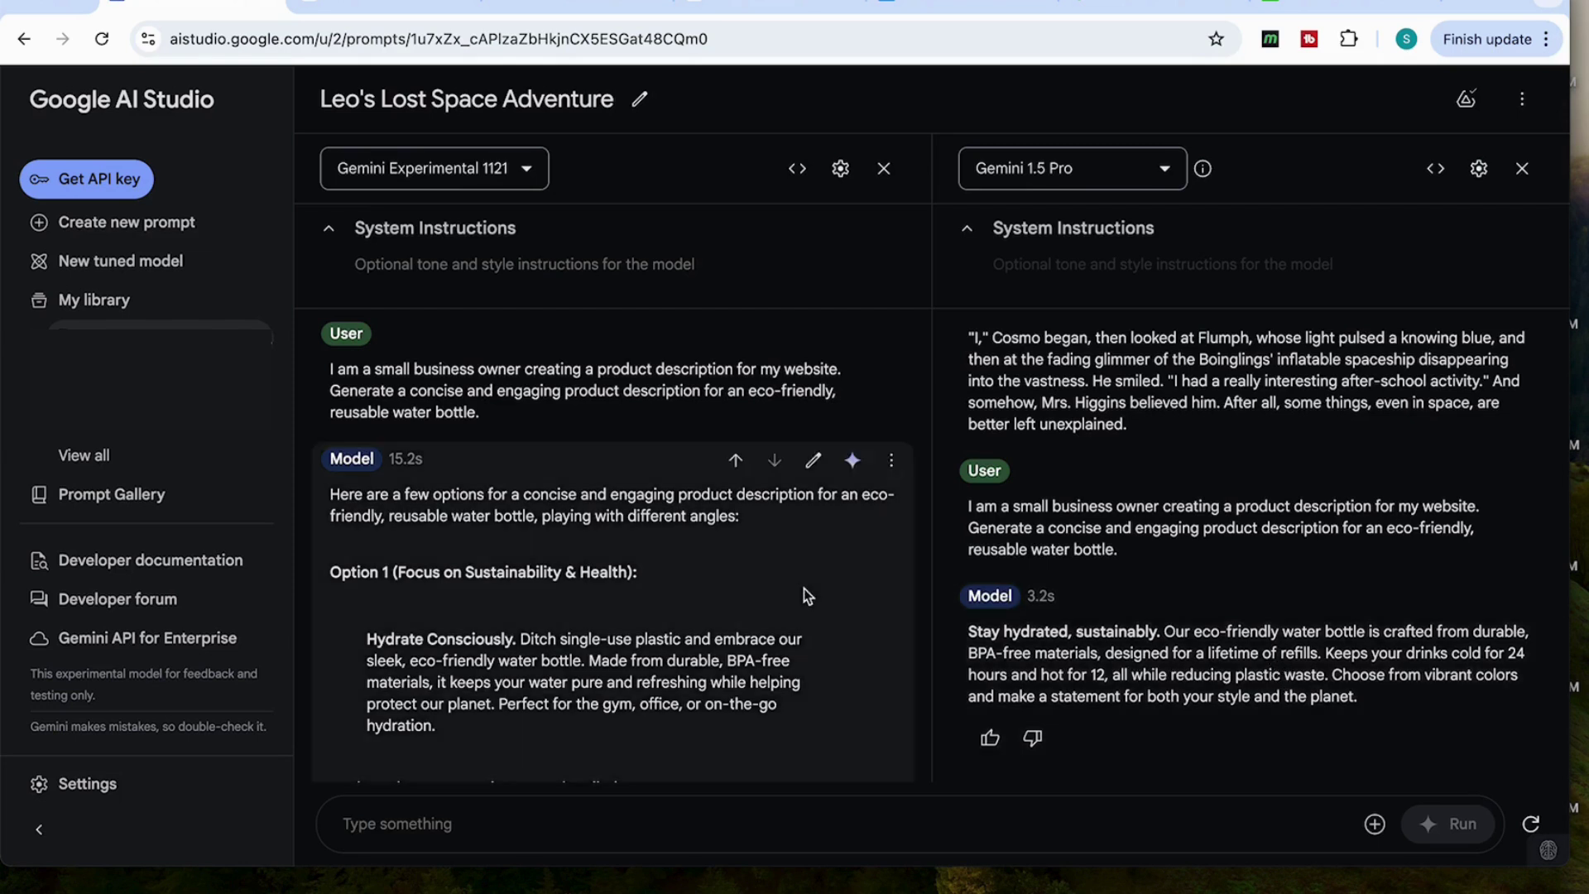
{"action": "scroll", "coordinate": [803, 589], "scroll_direction": "down", "scroll_amount": 2}
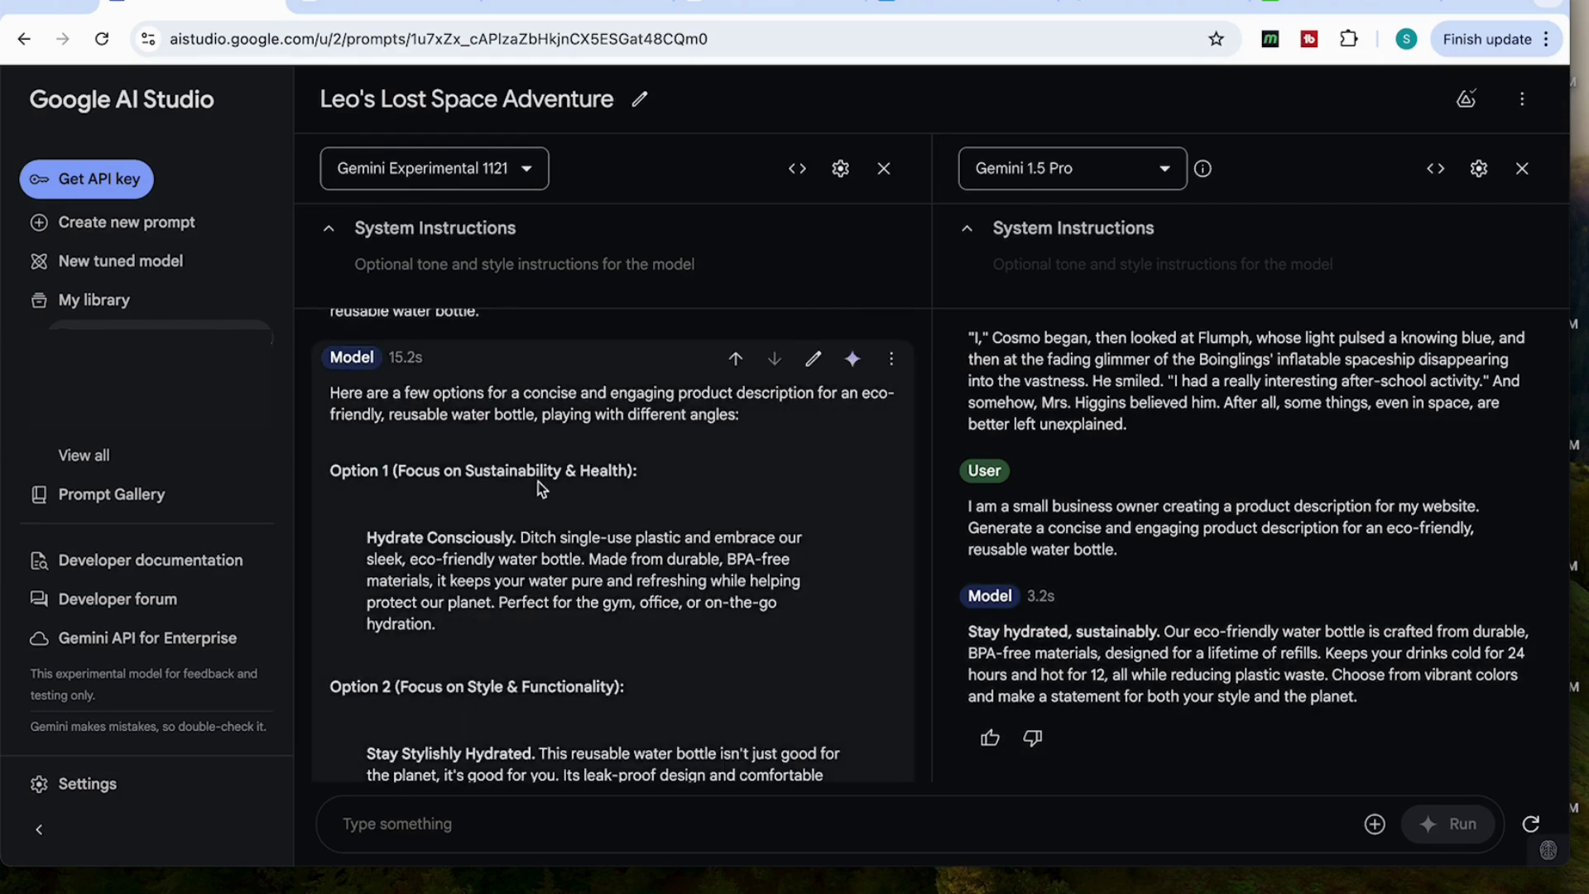
{"action": "scroll", "coordinate": [541, 489], "scroll_direction": "down", "scroll_amount": 7}
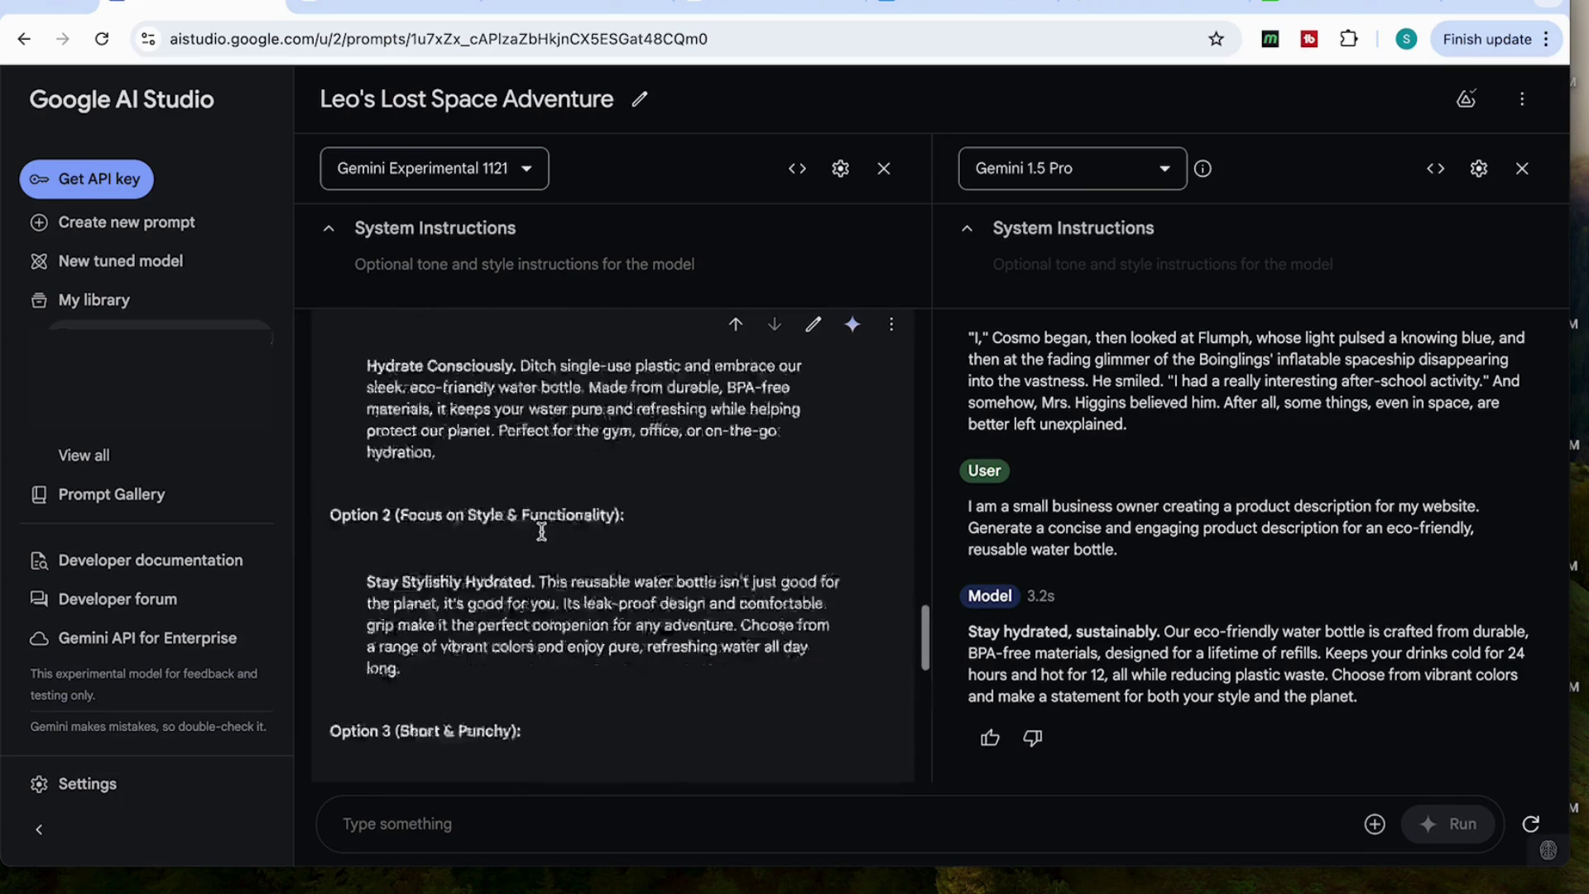
{"action": "scroll", "coordinate": [545, 539], "scroll_direction": "up", "scroll_amount": 9}
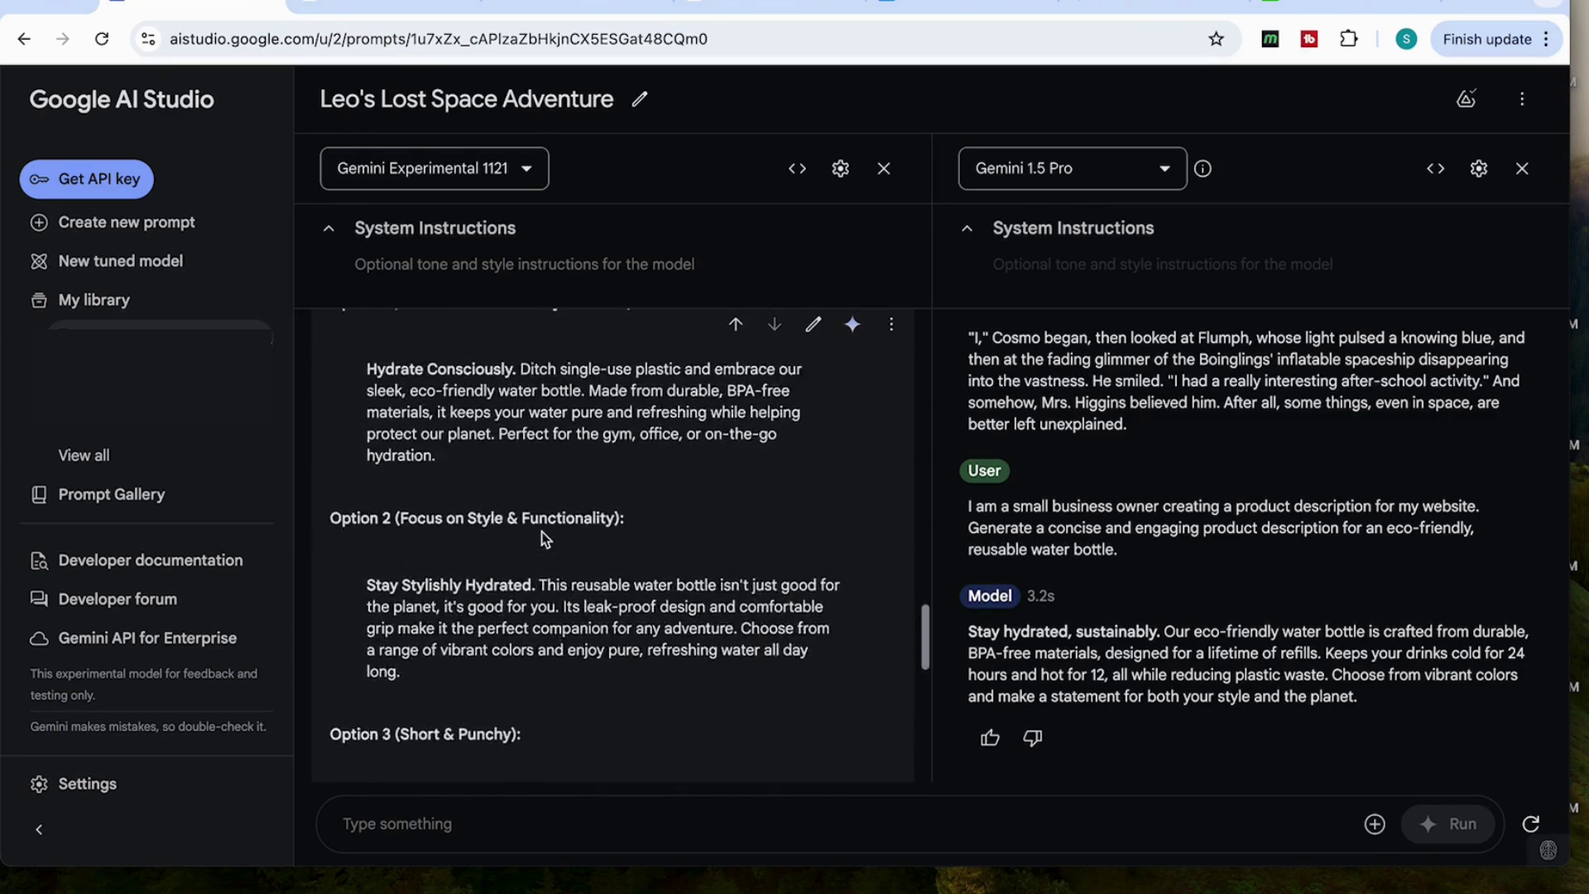
{"action": "scroll", "coordinate": [457, 569], "scroll_direction": "down", "scroll_amount": 1}
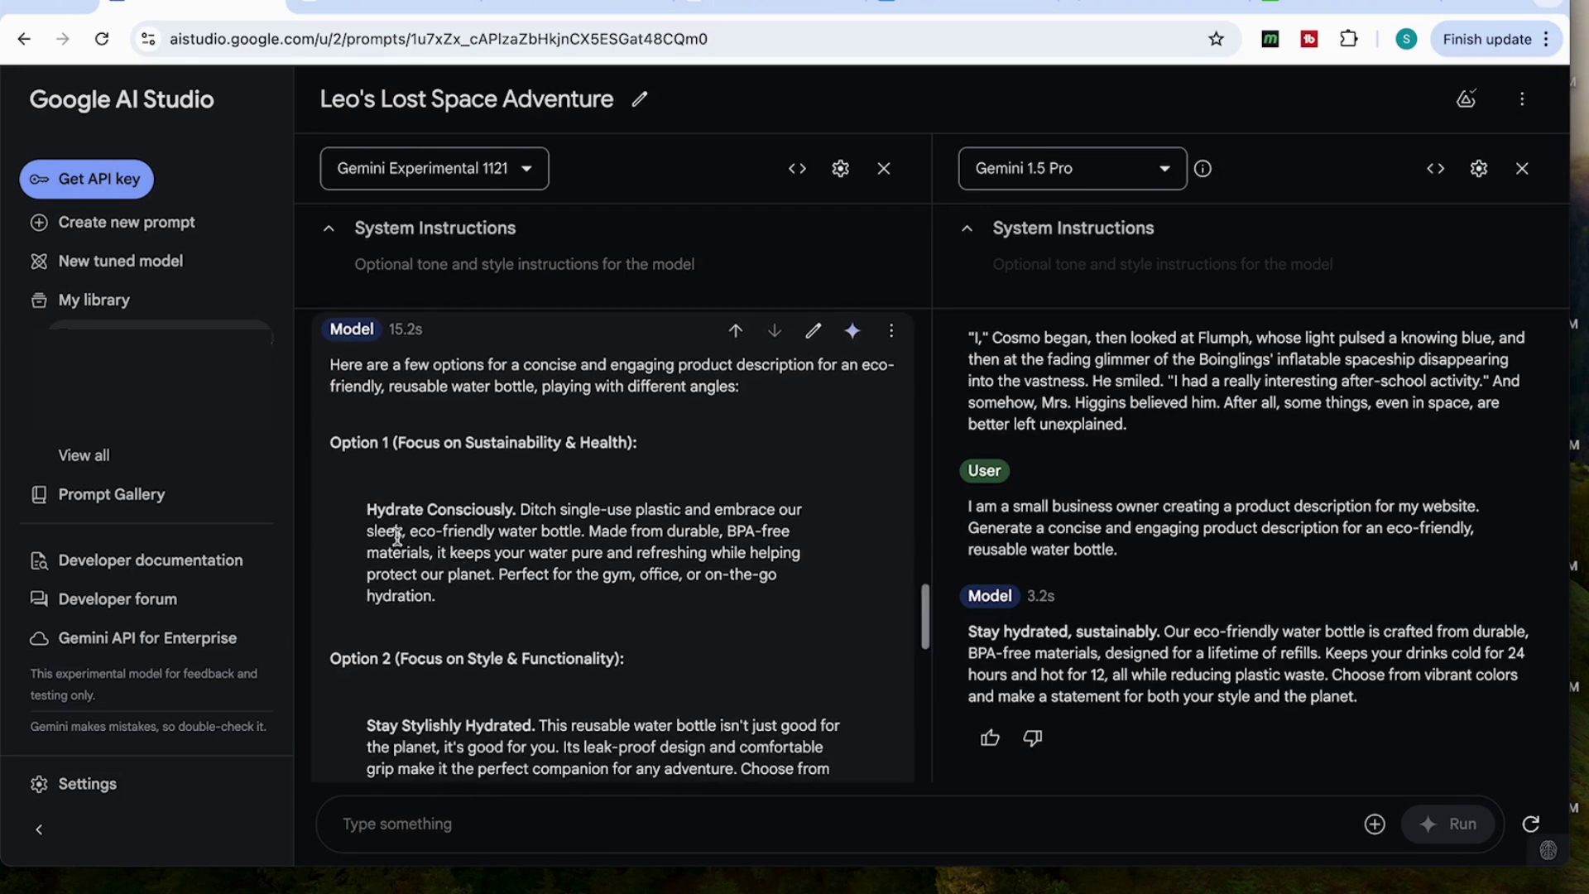
{"action": "scroll", "coordinate": [497, 532], "scroll_direction": "down", "scroll_amount": 1}
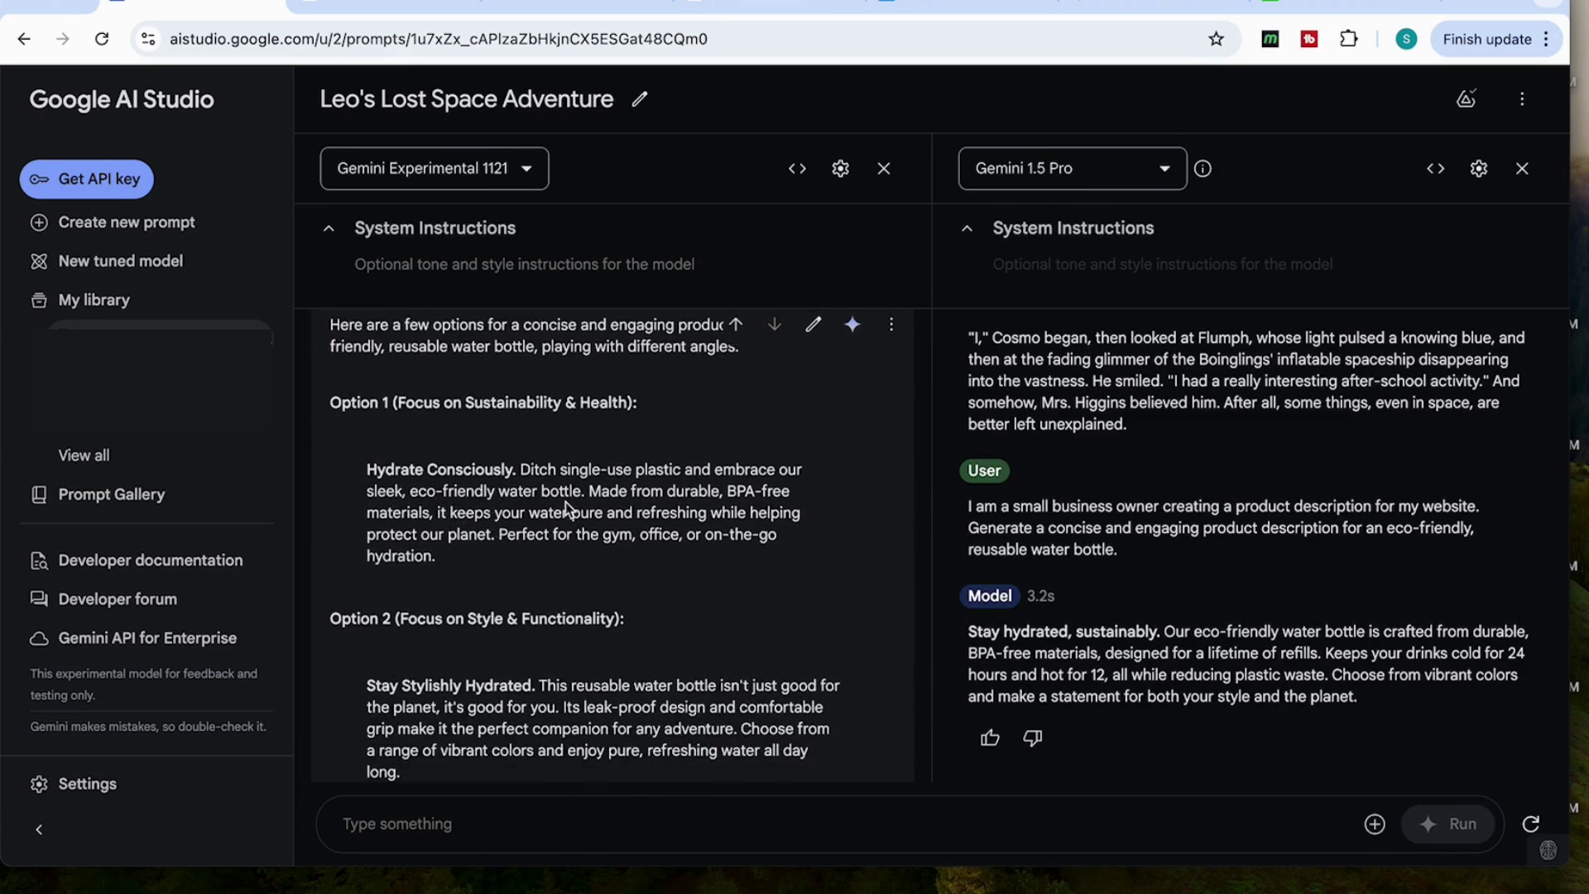
{"action": "scroll", "coordinate": [565, 506], "scroll_direction": "down", "scroll_amount": 1}
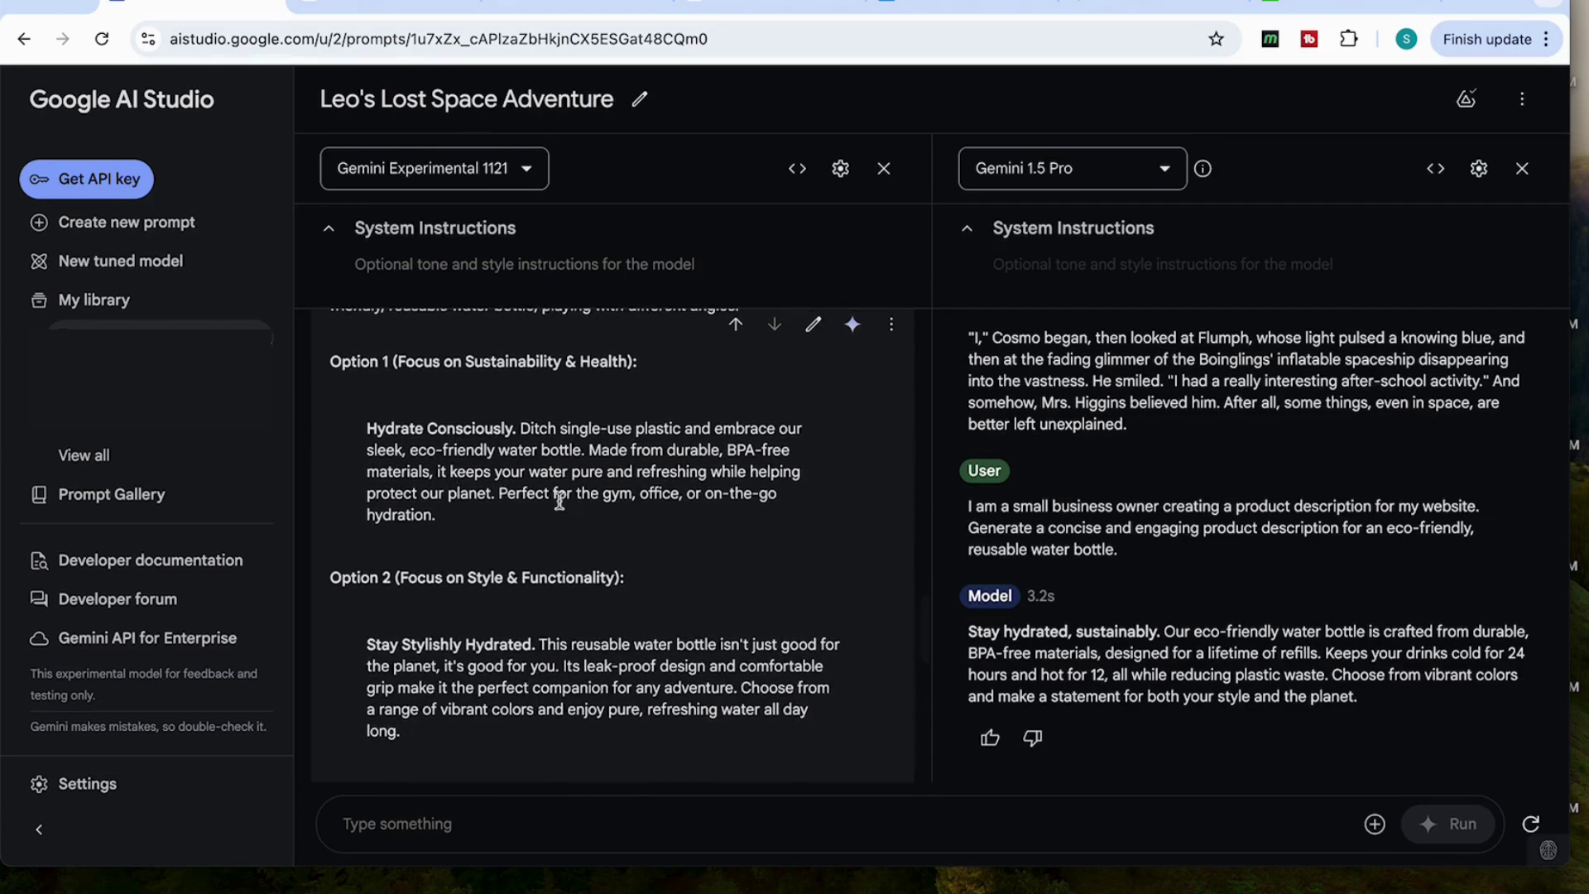
{"action": "scroll", "coordinate": [598, 529], "scroll_direction": "down", "scroll_amount": 1}
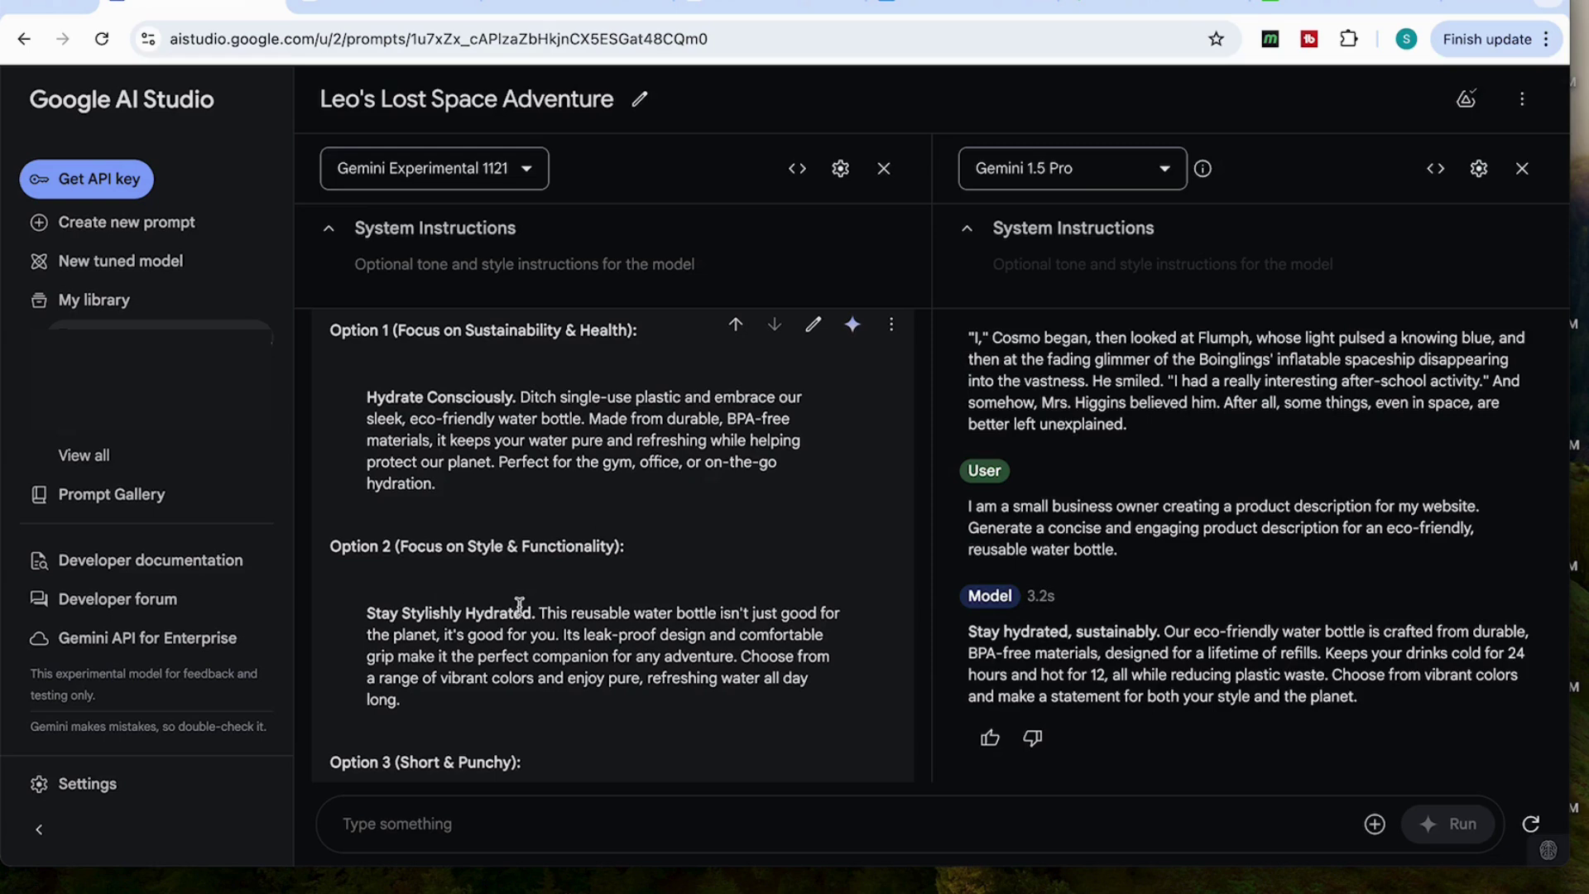
{"action": "scroll", "coordinate": [455, 504], "scroll_direction": "down", "scroll_amount": 2}
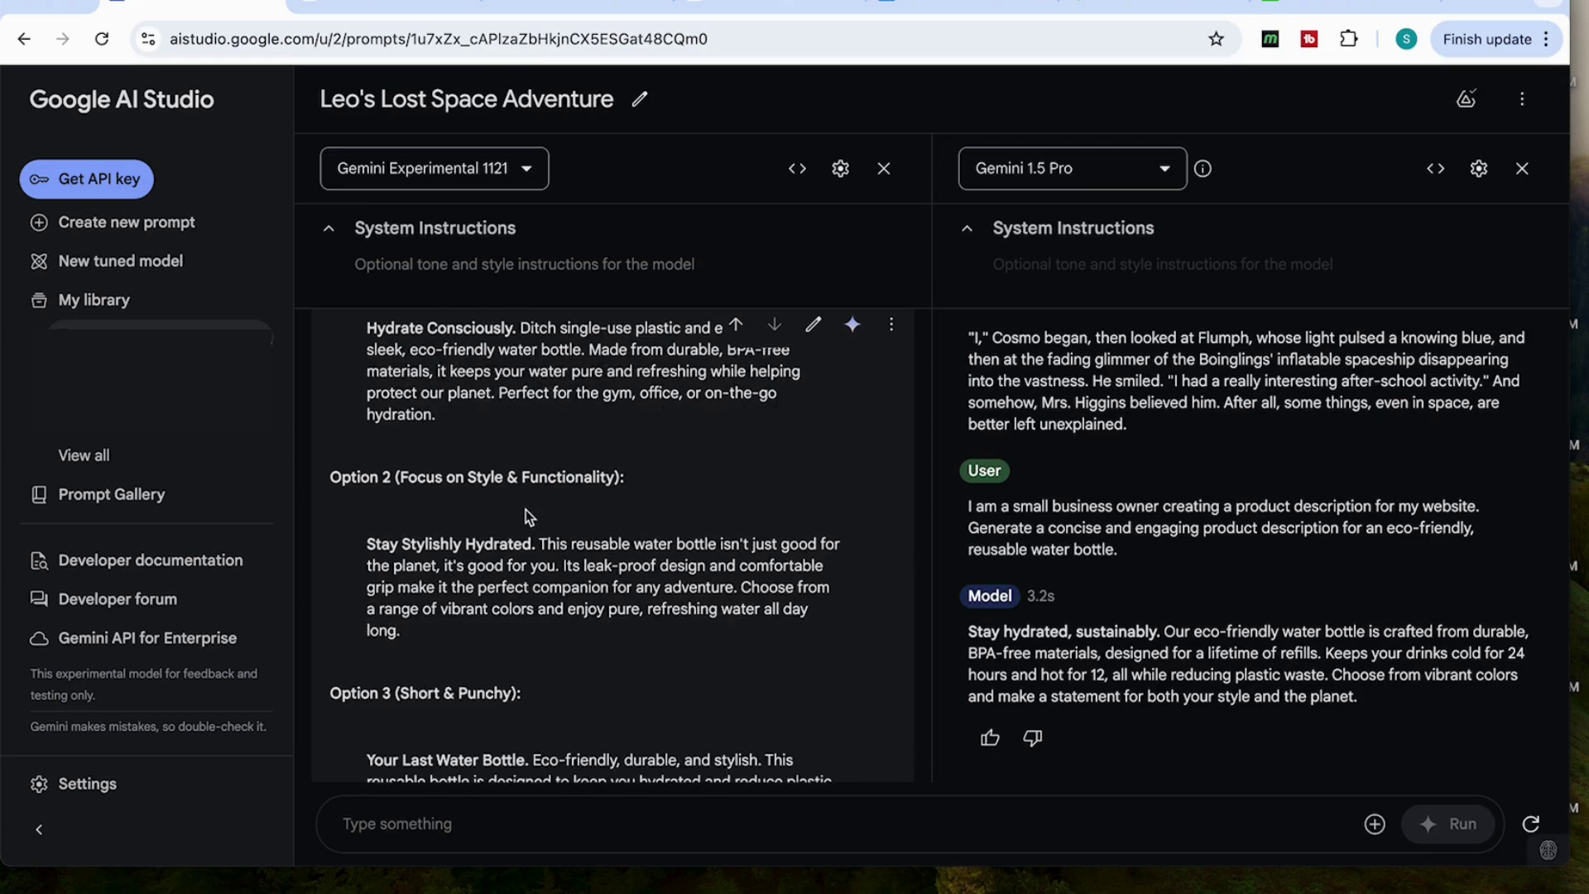
{"action": "scroll", "coordinate": [449, 508], "scroll_direction": "down", "scroll_amount": 1}
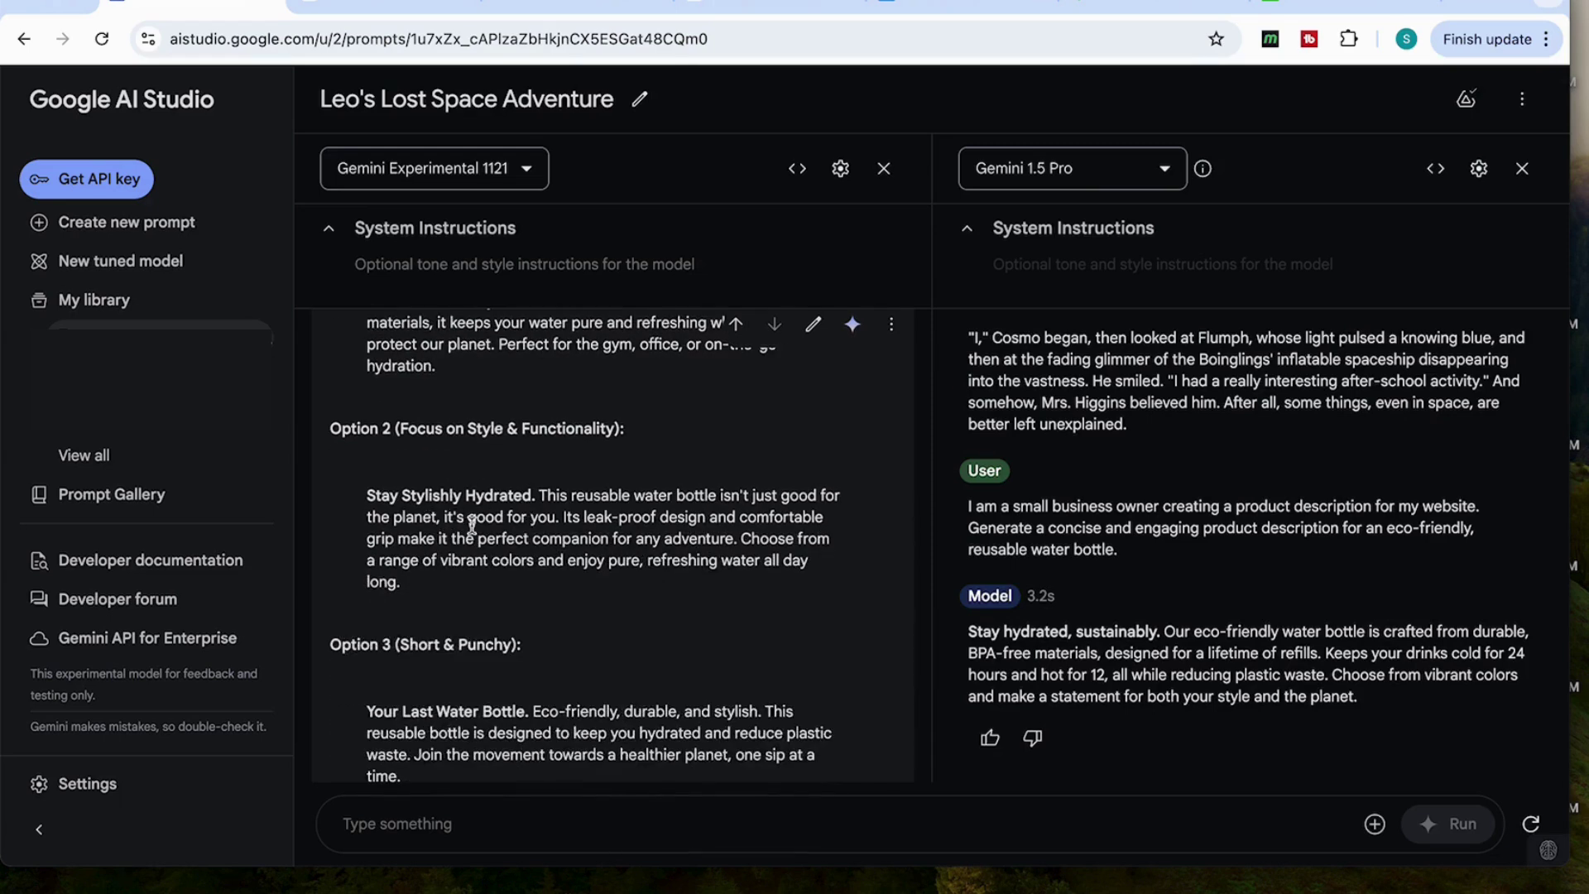
{"action": "scroll", "coordinate": [472, 524], "scroll_direction": "down", "scroll_amount": 1}
{"action": "scroll", "coordinate": [430, 521], "scroll_direction": "down", "scroll_amount": 3}
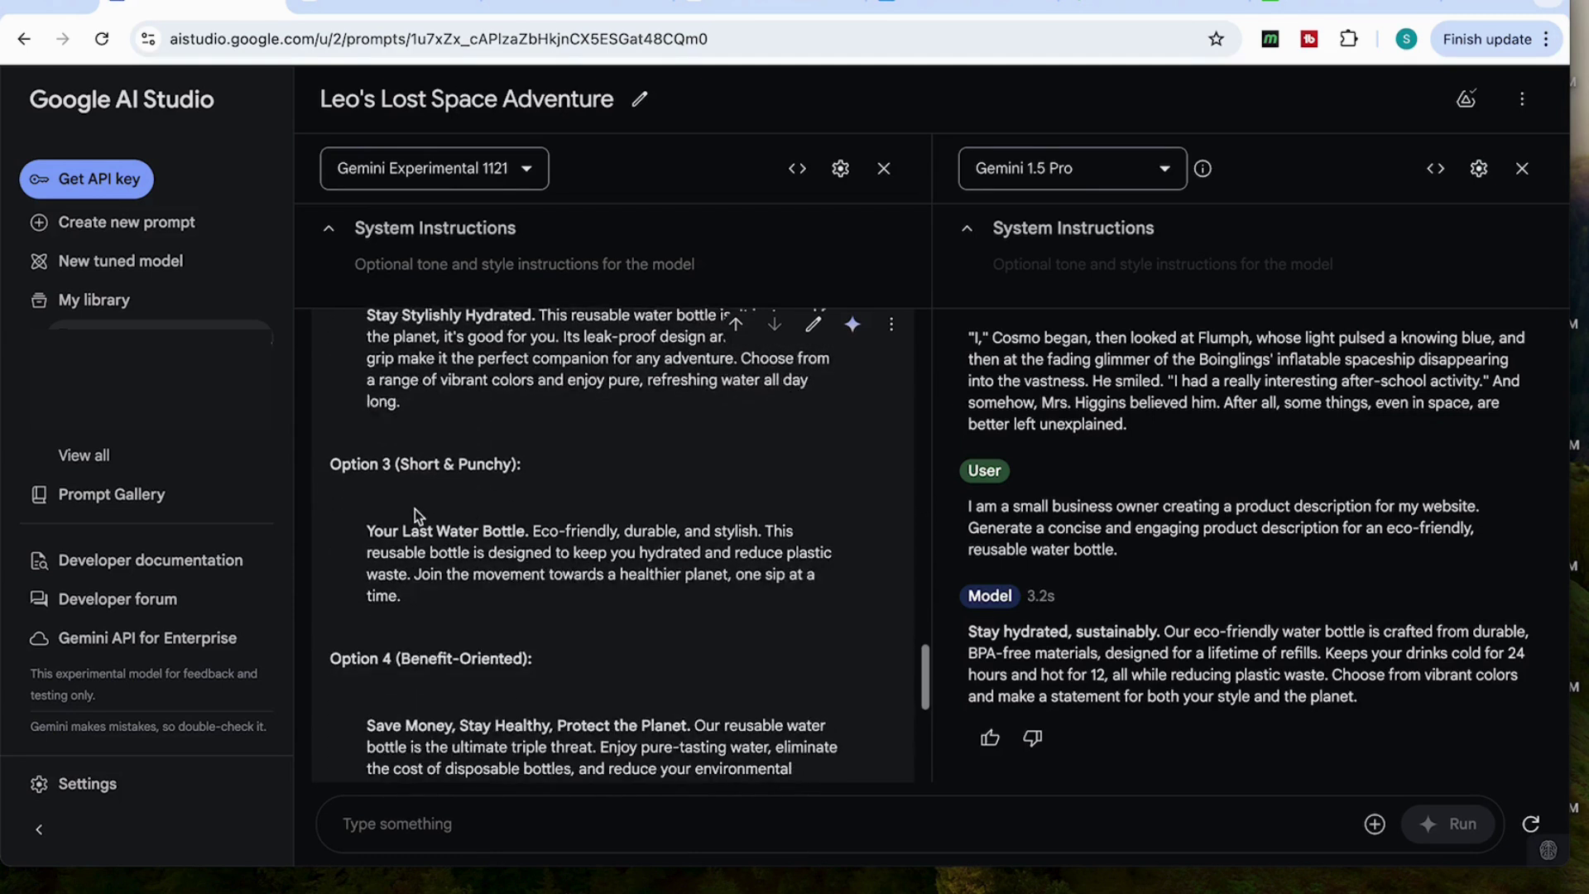
{"action": "scroll", "coordinate": [500, 559], "scroll_direction": "down", "scroll_amount": 1}
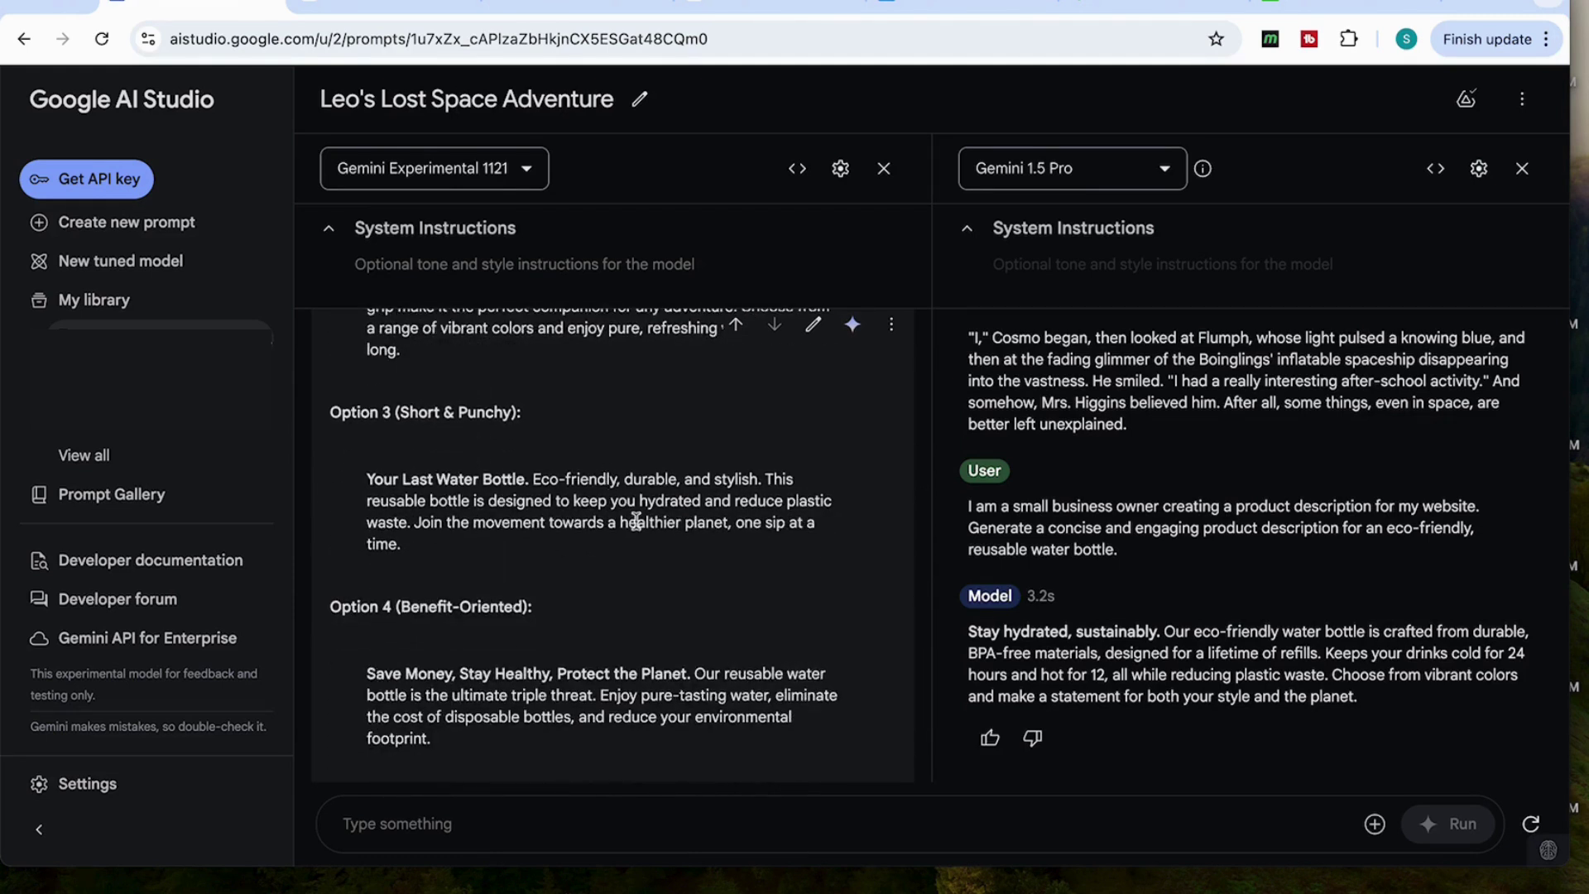
{"action": "scroll", "coordinate": [636, 521], "scroll_direction": "down", "scroll_amount": 4}
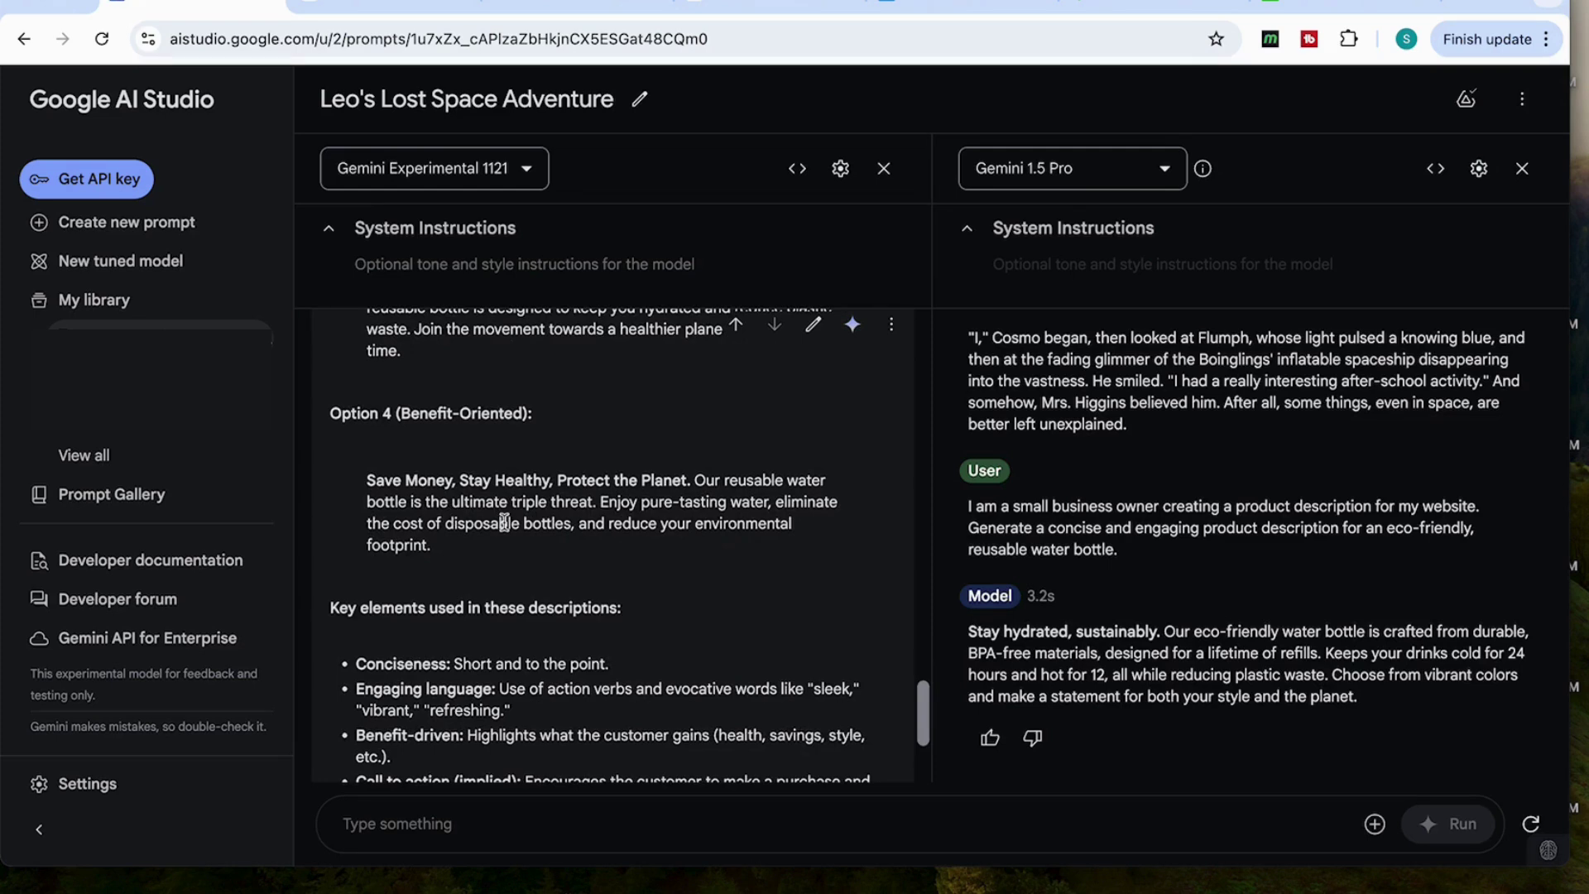
{"action": "scroll", "coordinate": [489, 549], "scroll_direction": "down", "scroll_amount": 5}
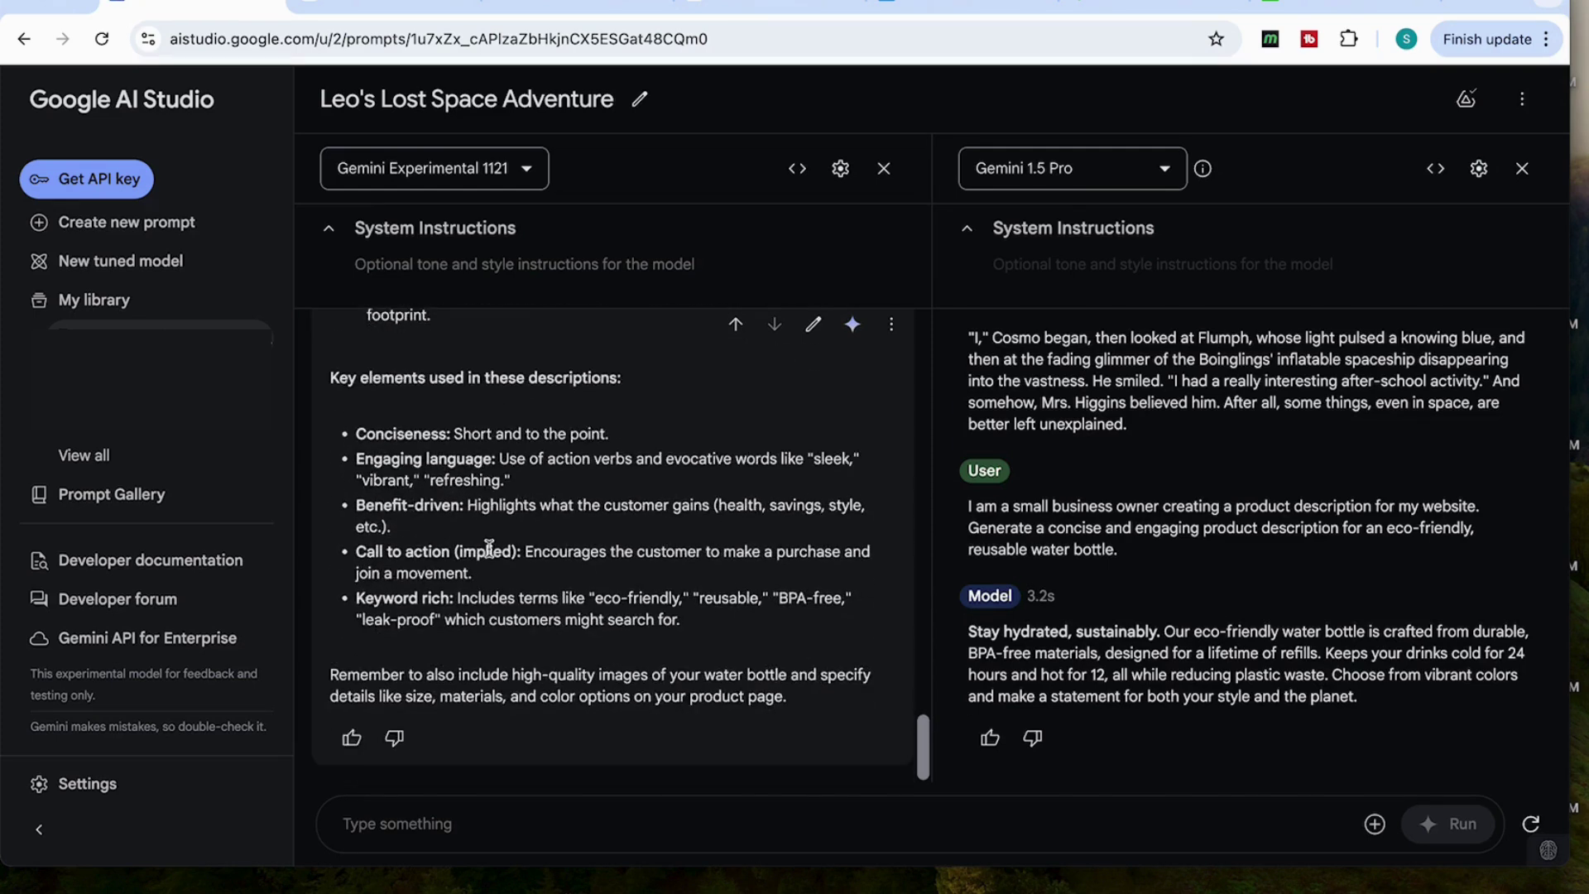